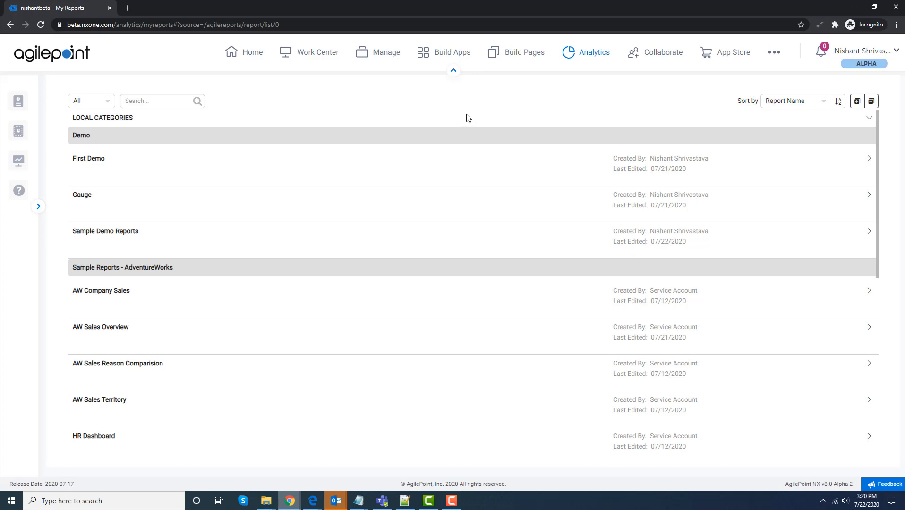
Expand the details of the AW Sales Overview report and review its version history.
click(453, 73)
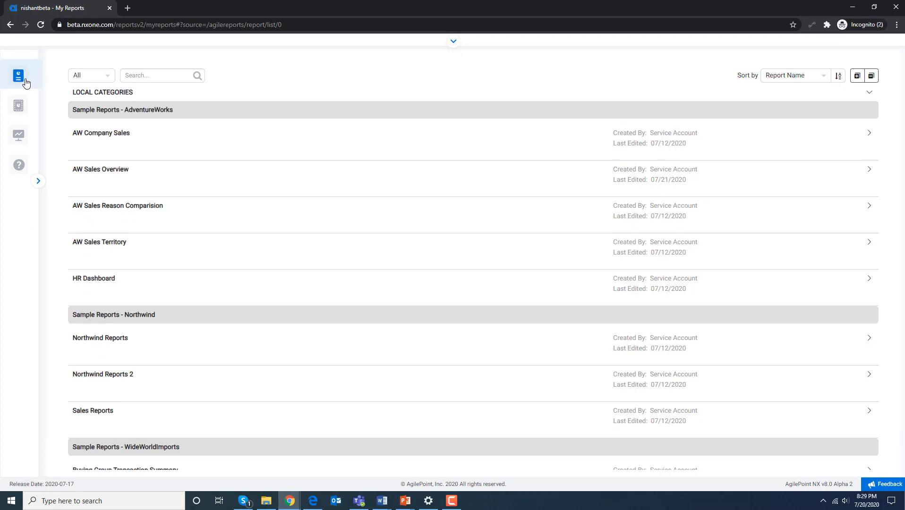
mouse_move(30, 83)
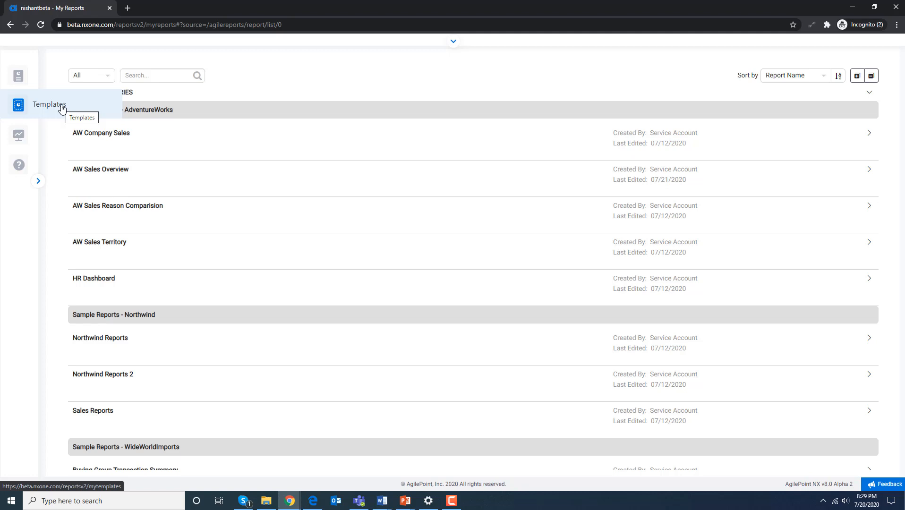
mouse_move(18, 136)
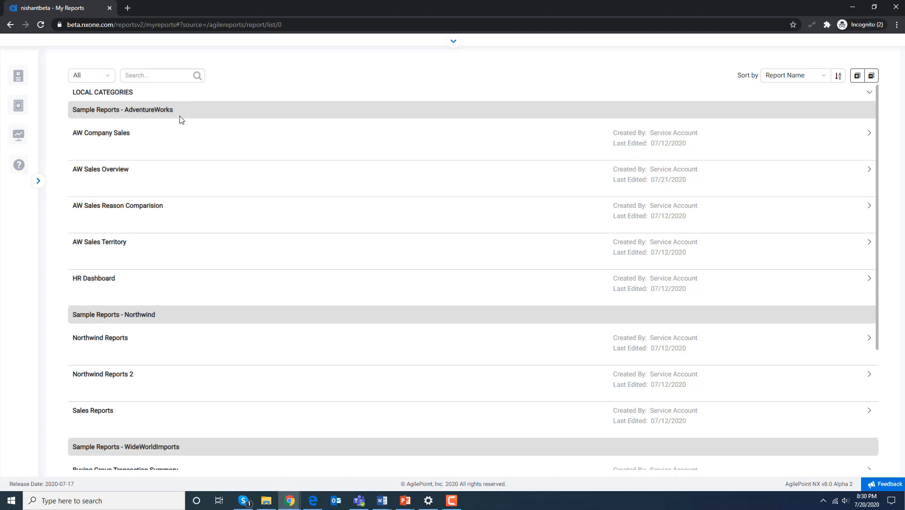
click(869, 174)
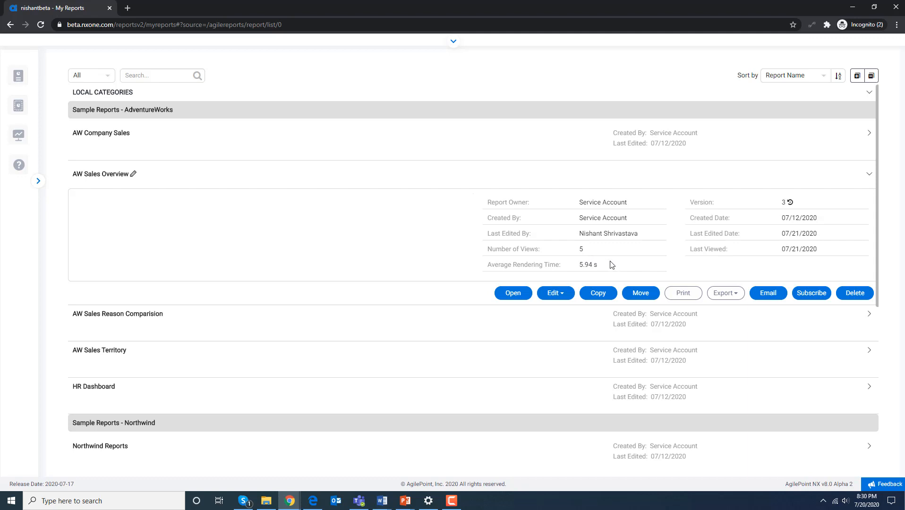
click(790, 203)
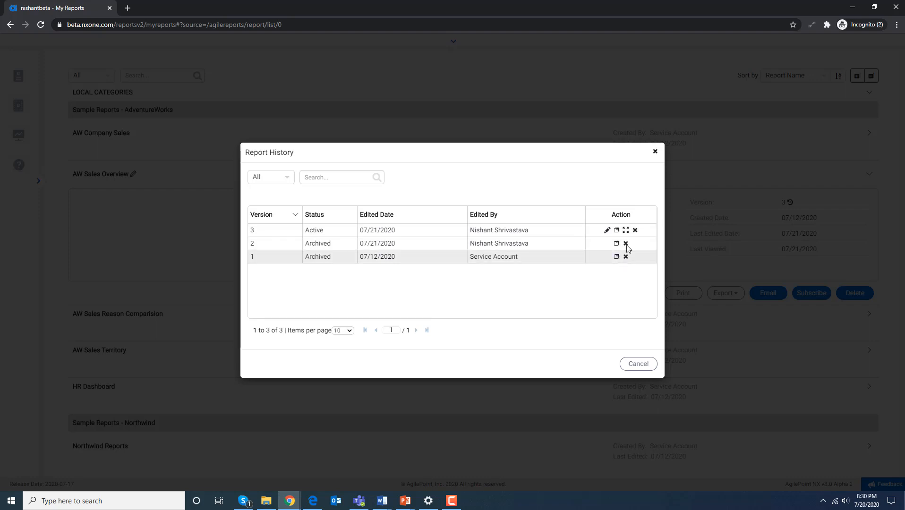
click(656, 152)
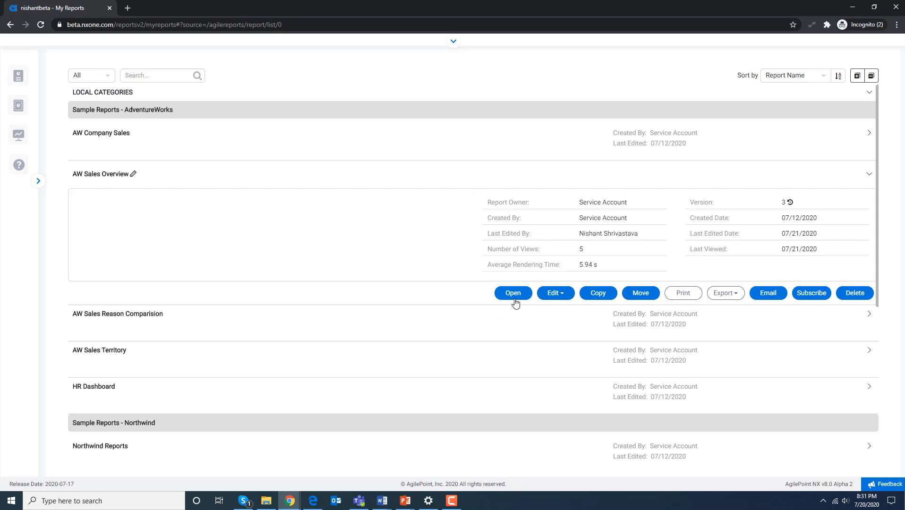
Review the editing choices and export formats offered for the AW Sales Overview report.
click(562, 298)
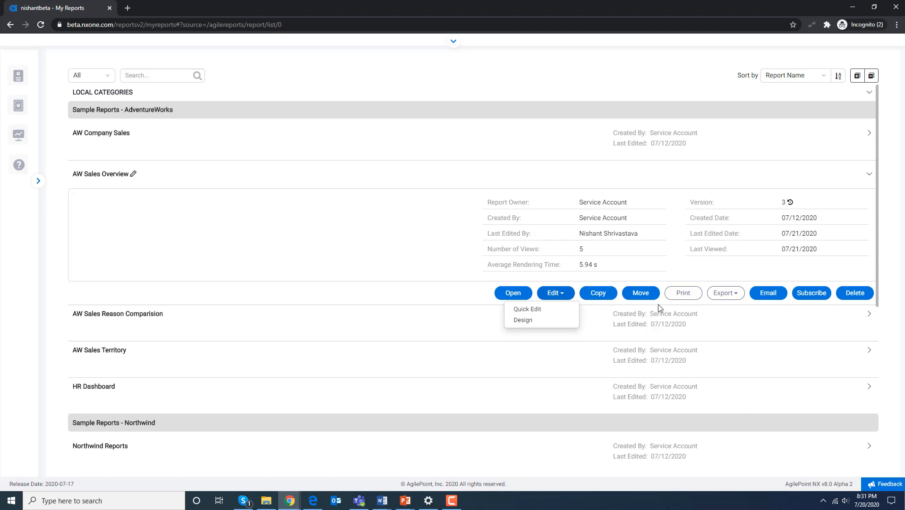
click(672, 308)
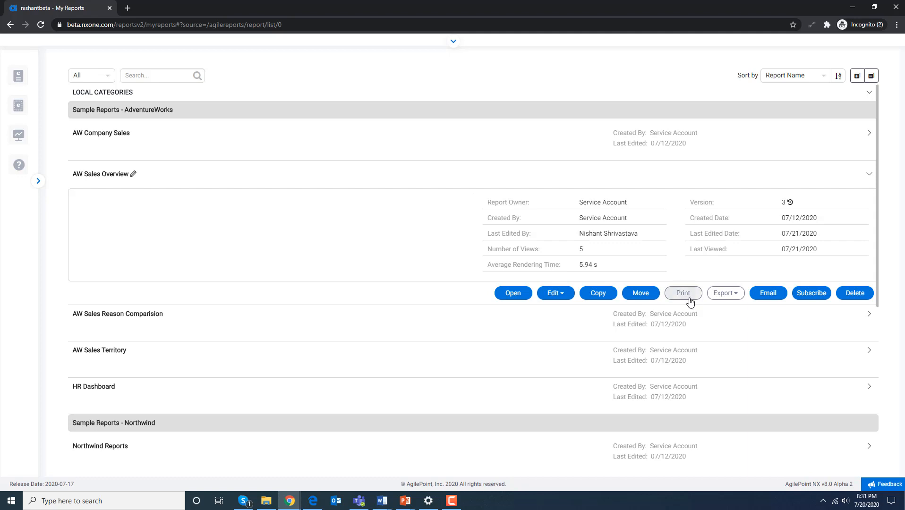
click(741, 299)
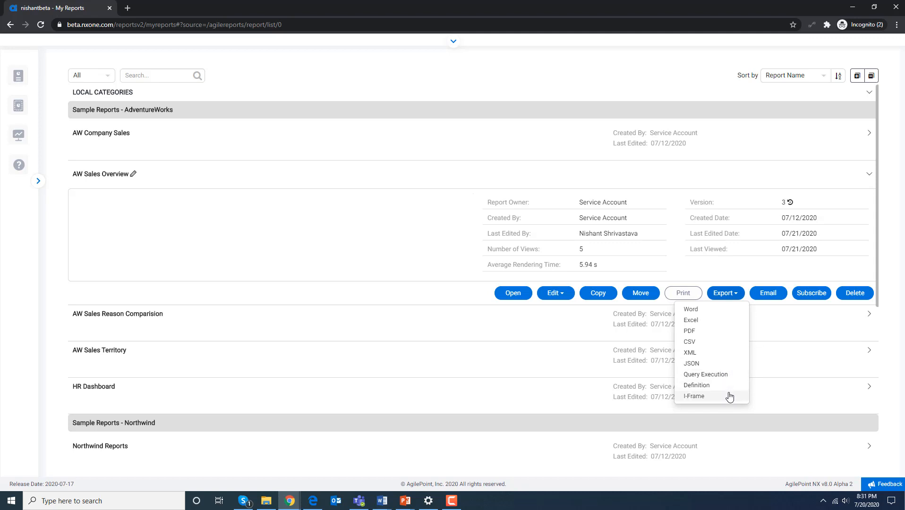
click(783, 310)
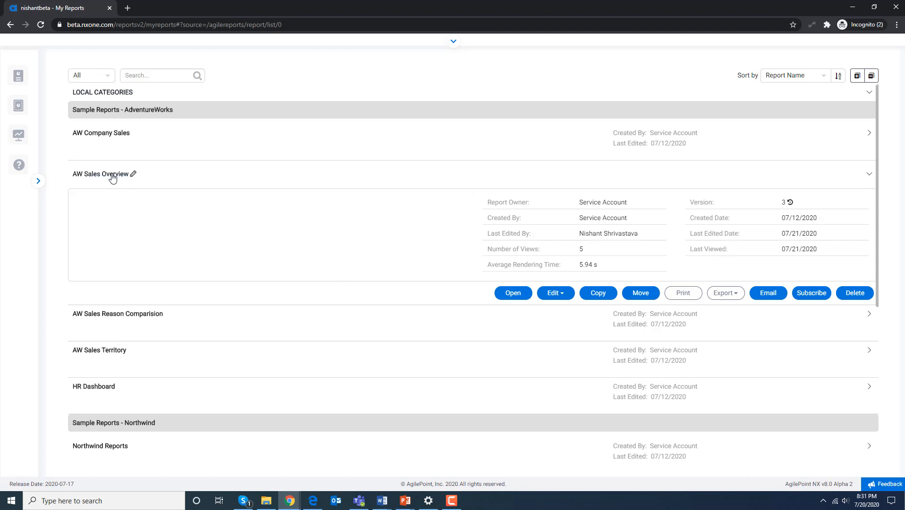
Open the AW Sales Overview report to view its charts, and return to the list of reports.
click(503, 294)
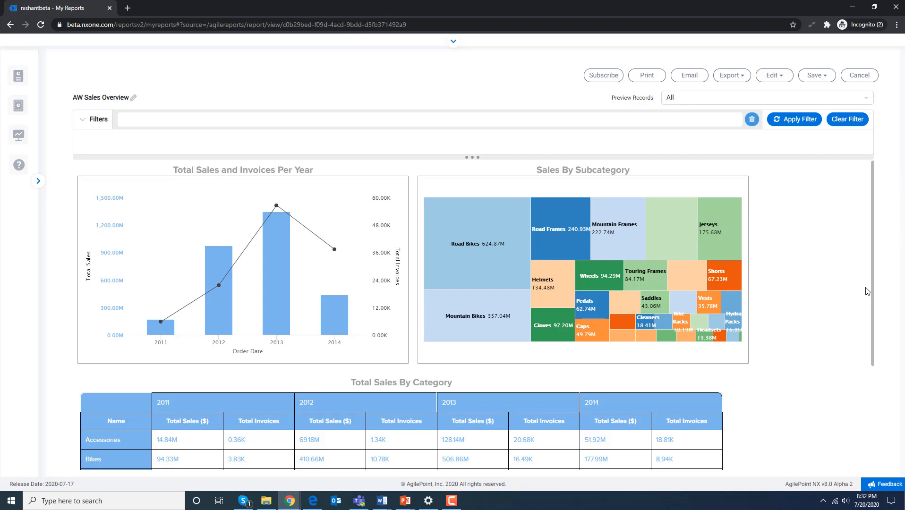
drag(872, 294, 860, 232)
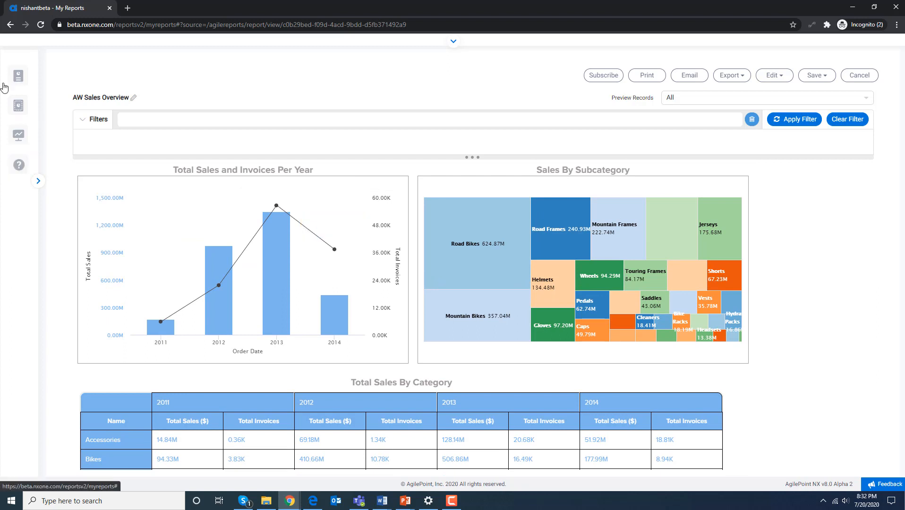
mouse_move(19, 77)
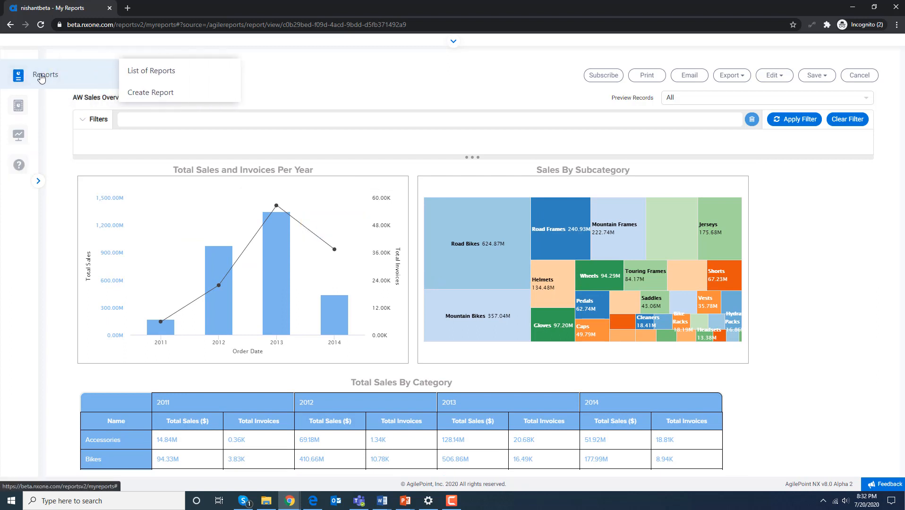
click(135, 76)
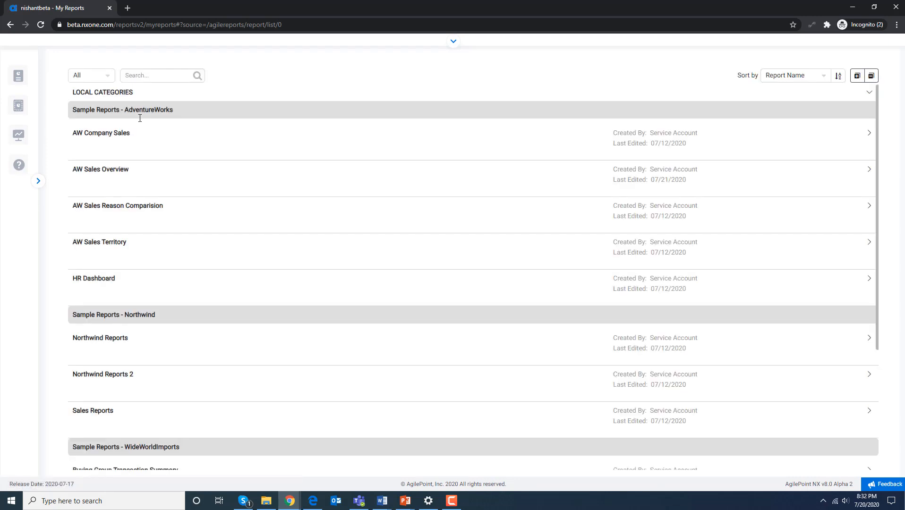
Start creating a new report in the report designer.
mouse_move(51, 82)
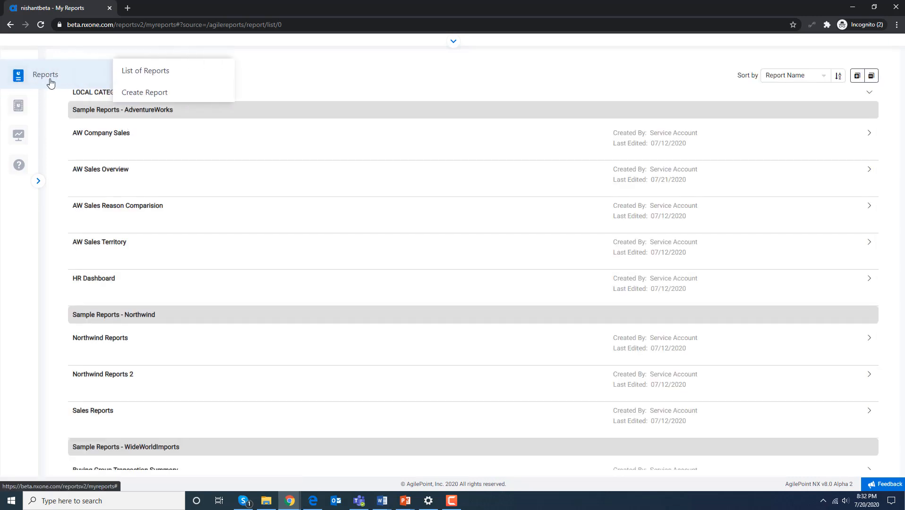
click(138, 95)
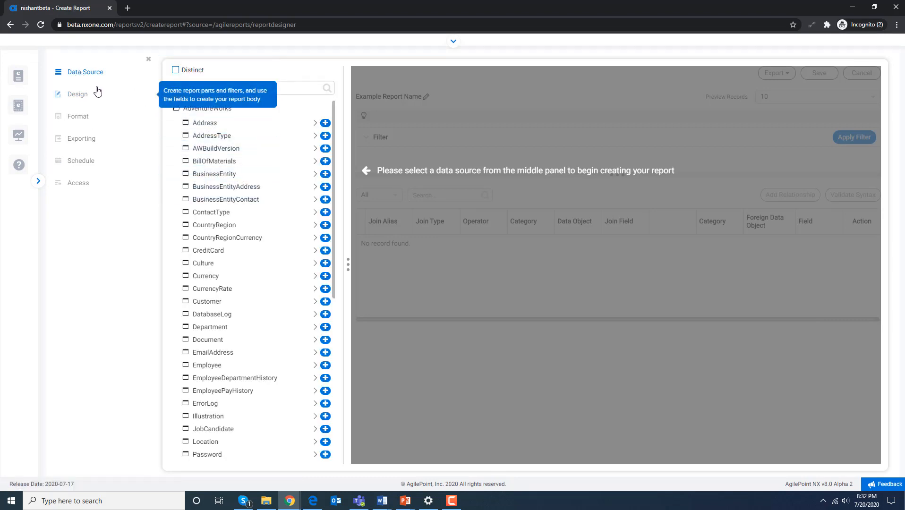
click(148, 65)
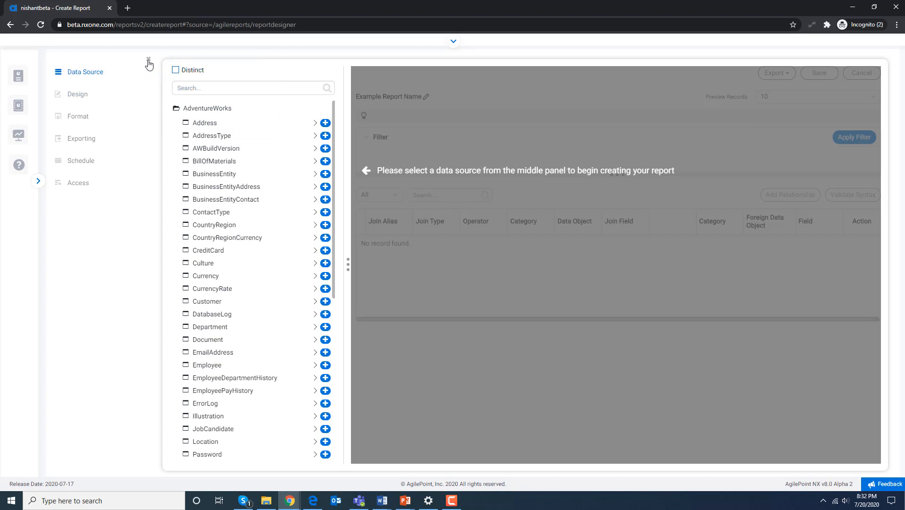
click(149, 63)
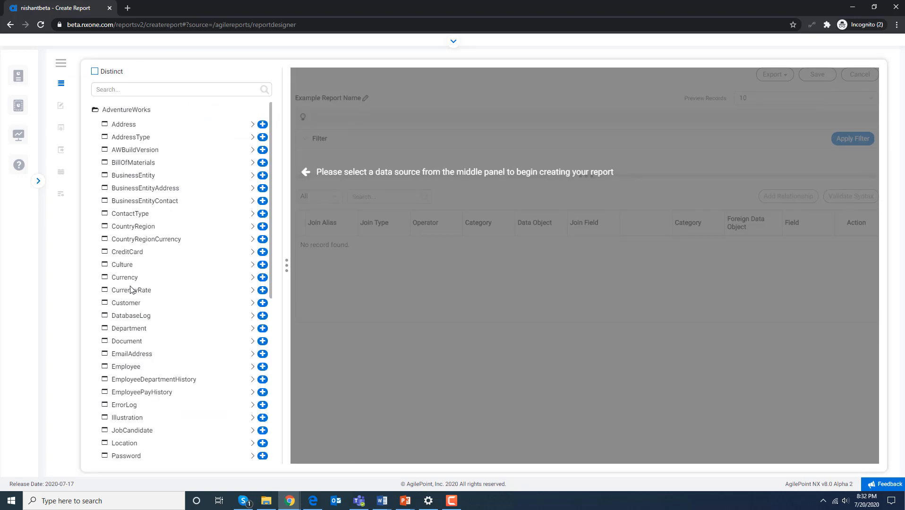
click(61, 63)
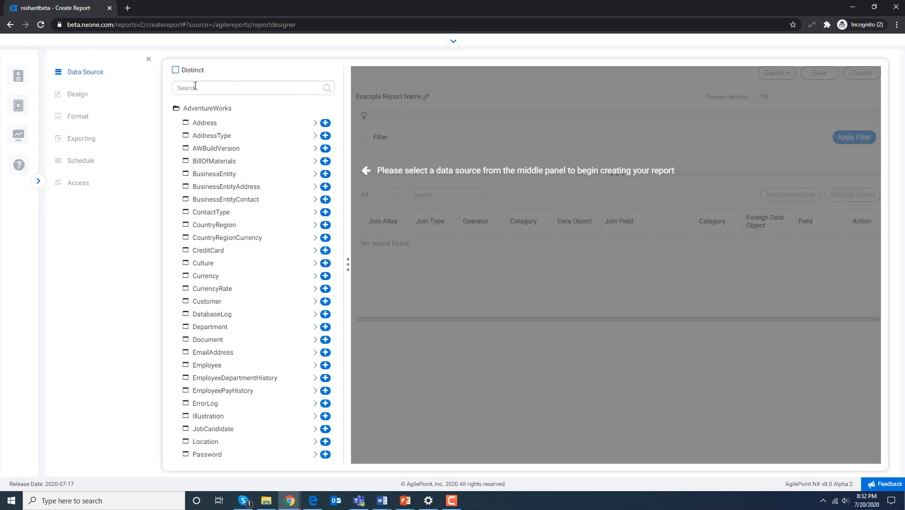
Look through the AdventureWorks, DataEntity, Northwind, WideWorldImporters and Workflow data source categories, collapsing each one.
click(176, 111)
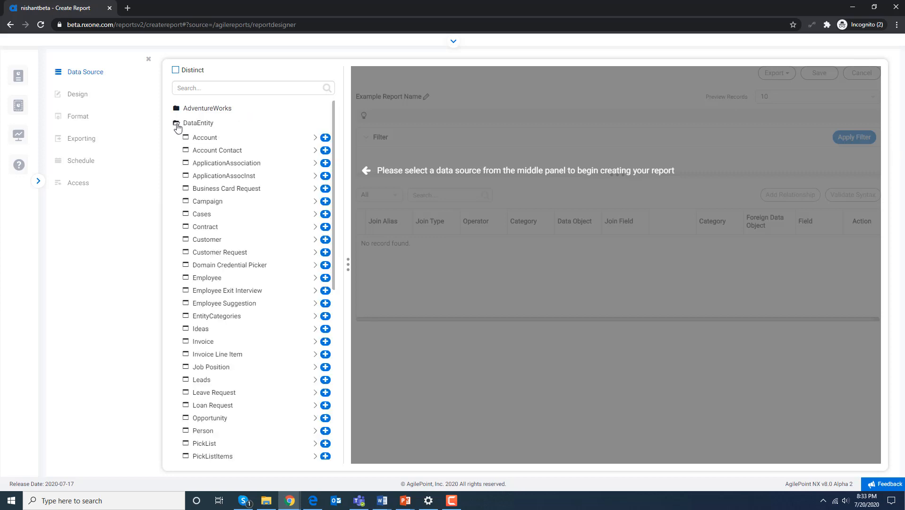
click(176, 124)
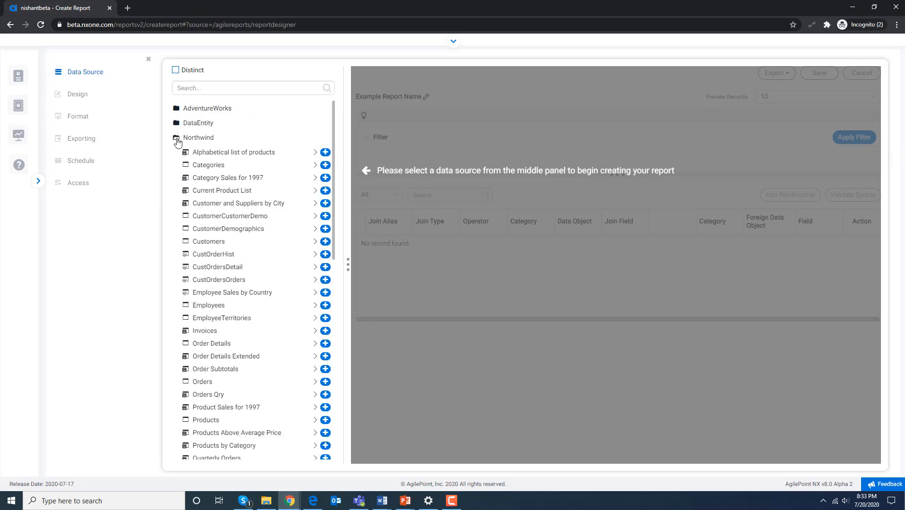
click(177, 140)
click(175, 153)
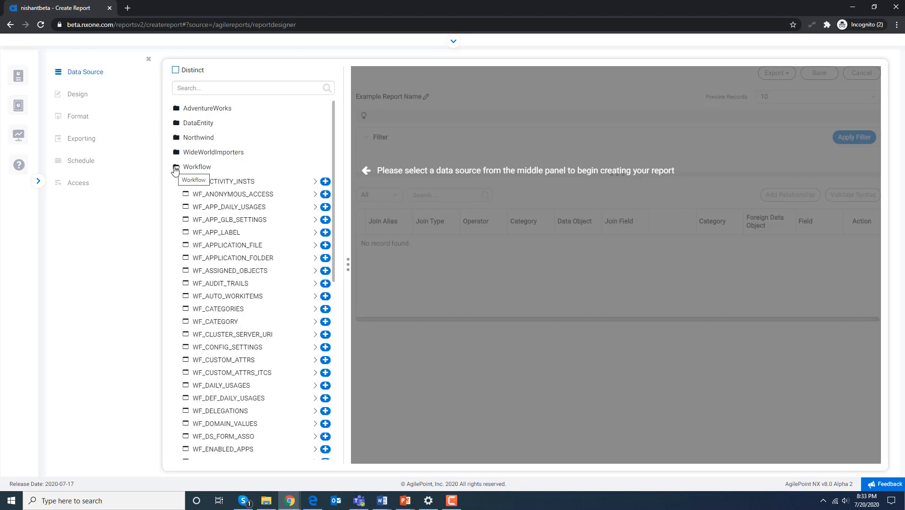
click(176, 169)
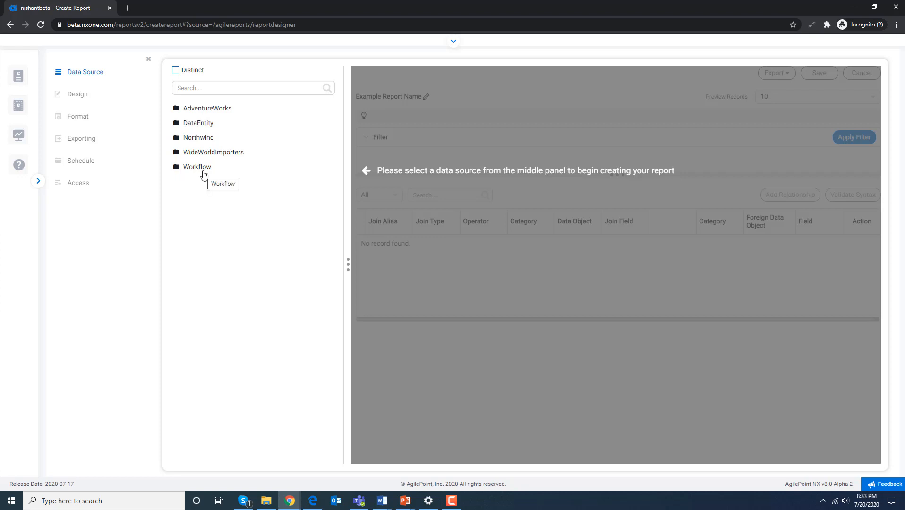
Add the Suppliers and Territories tables from the Northwind category as the report's data sources.
click(177, 139)
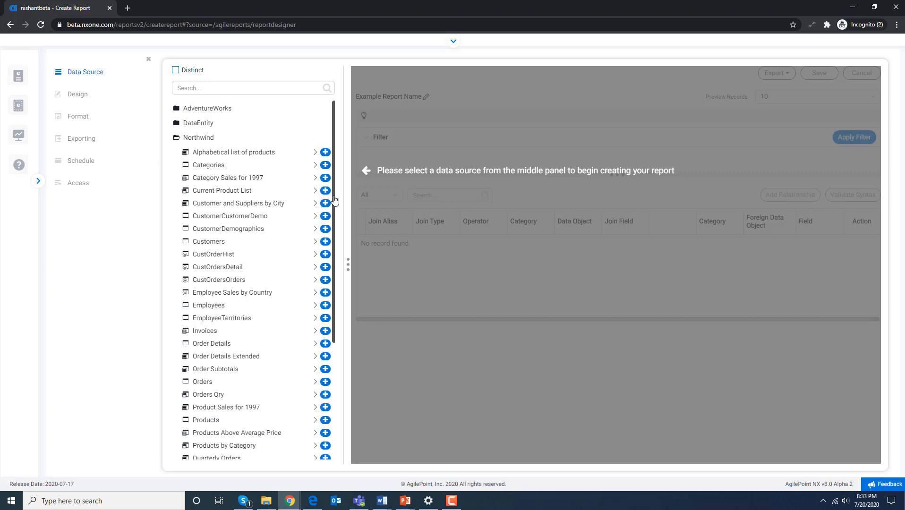
drag(334, 201, 345, 313)
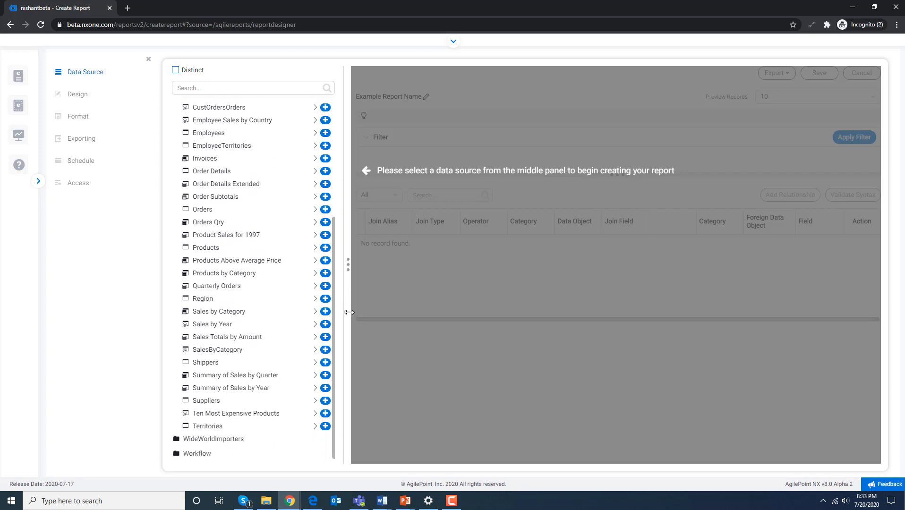
click(326, 401)
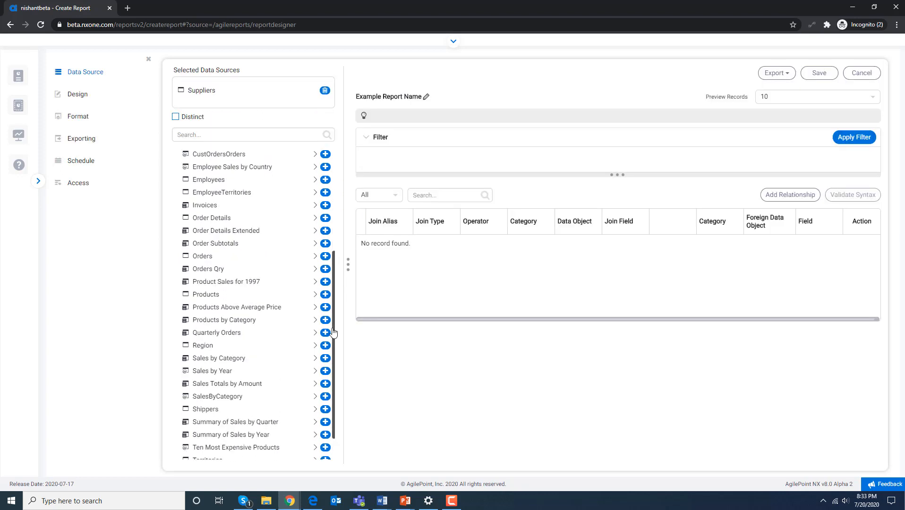
drag(334, 333, 337, 370)
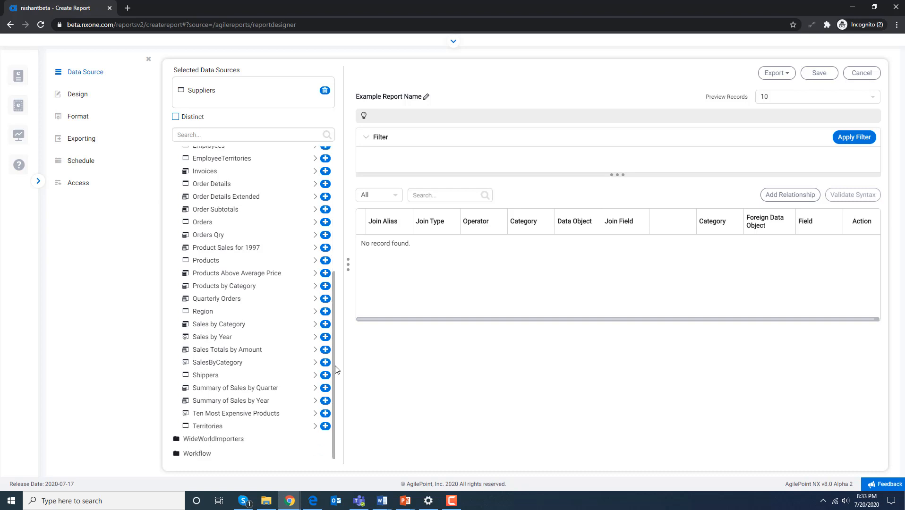
click(326, 427)
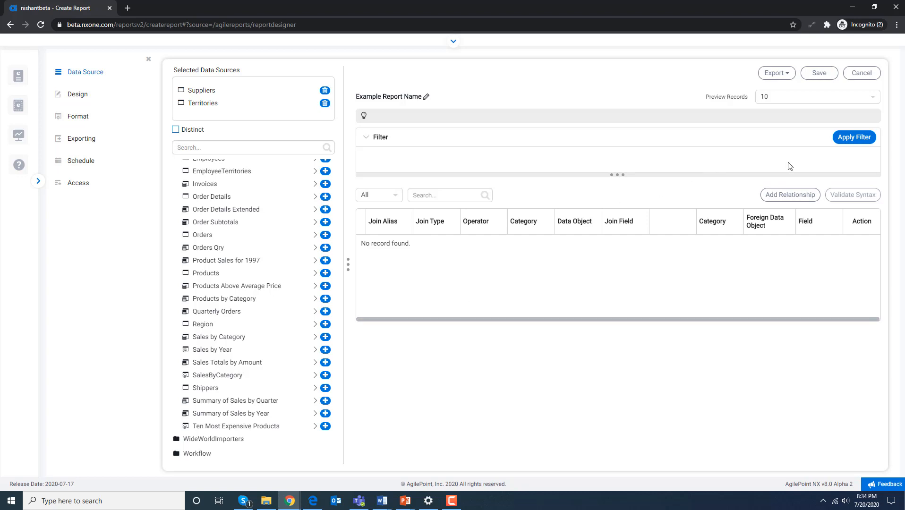
Add a relationship with category Northwind, data object Suppliers and join field City.
click(785, 202)
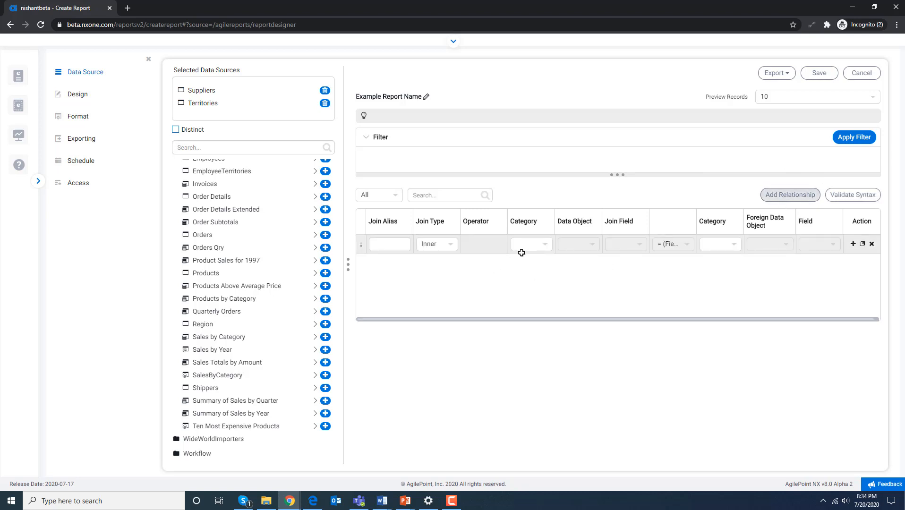
click(535, 245)
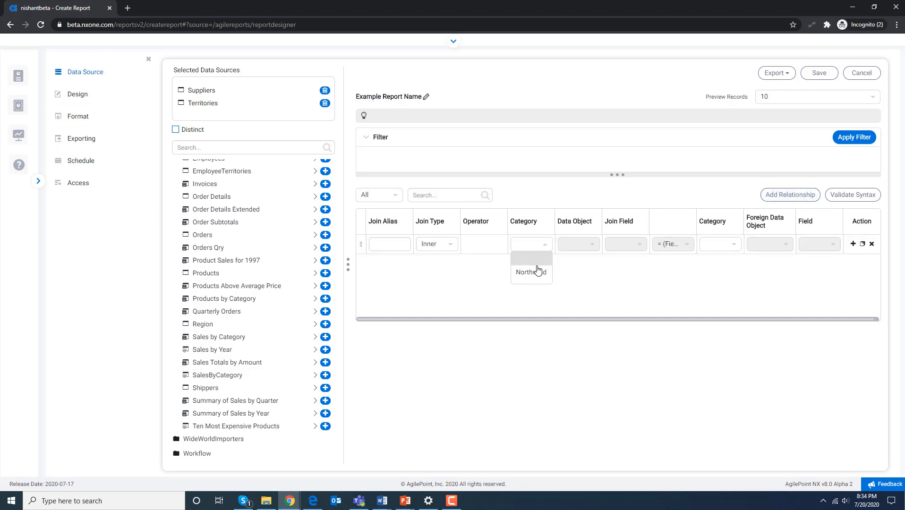
click(538, 270)
click(579, 245)
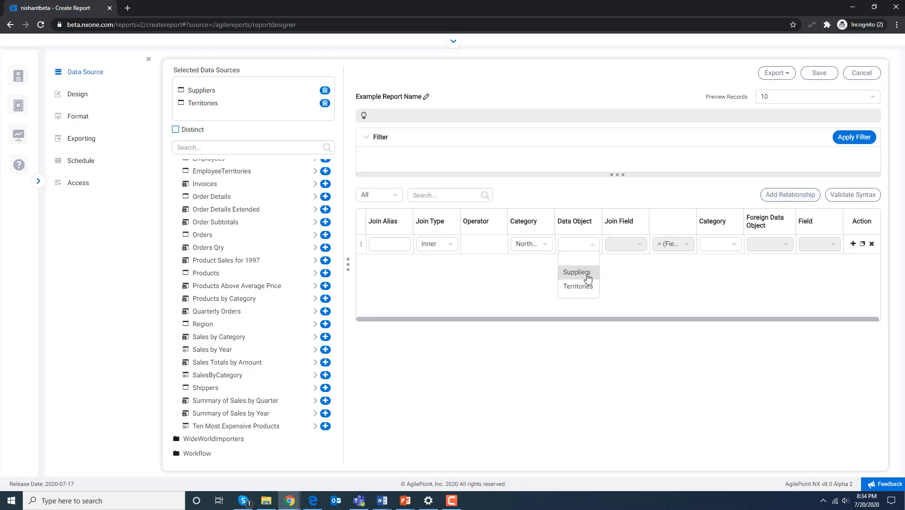
click(588, 278)
click(634, 251)
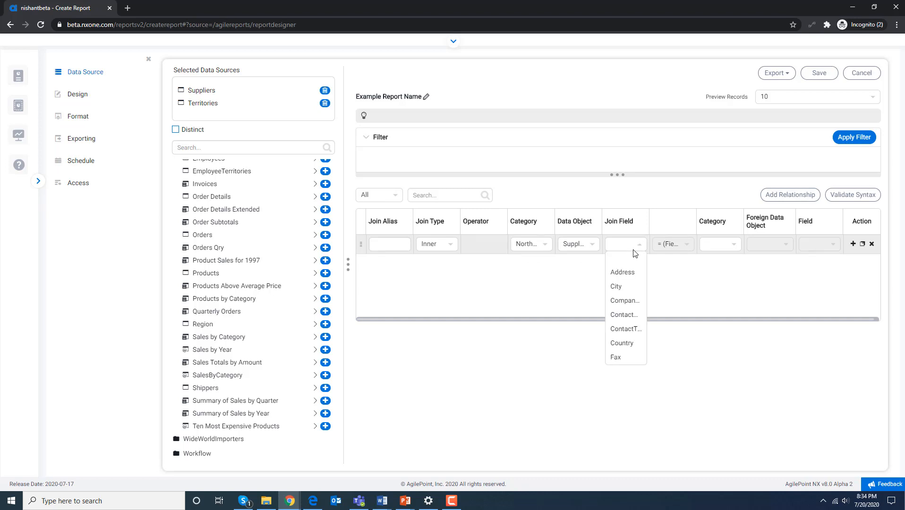
click(630, 287)
Complete the Suppliers relationship's foreign side with category Northwind, data object Territories and the Territory… field listed between RegionID and TerritoryID.
click(716, 246)
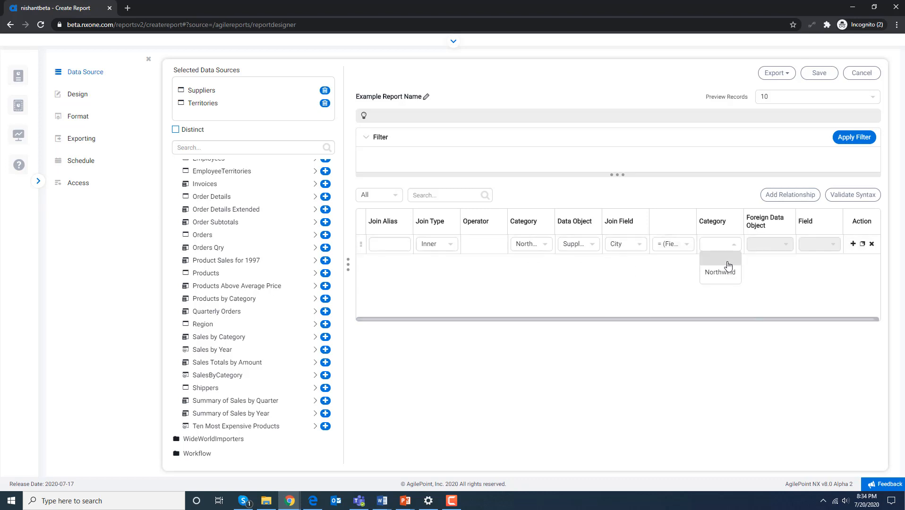
click(723, 272)
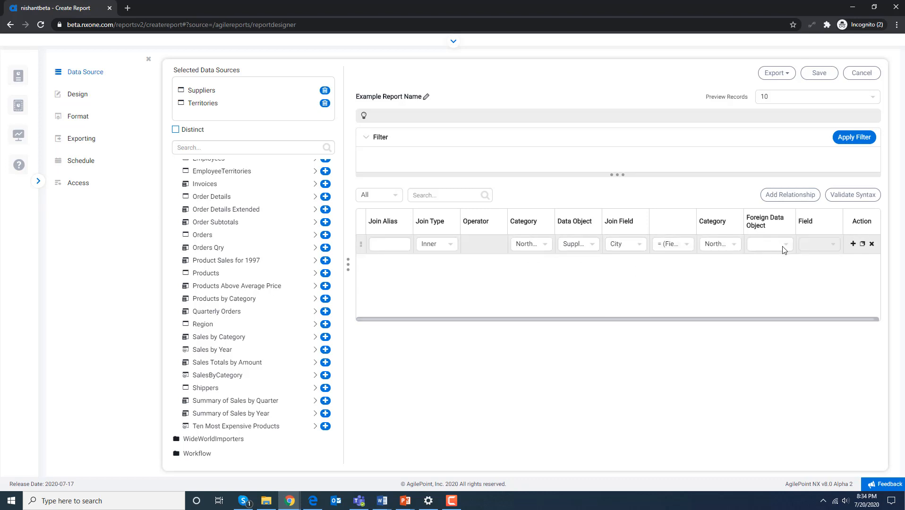
click(783, 249)
click(773, 285)
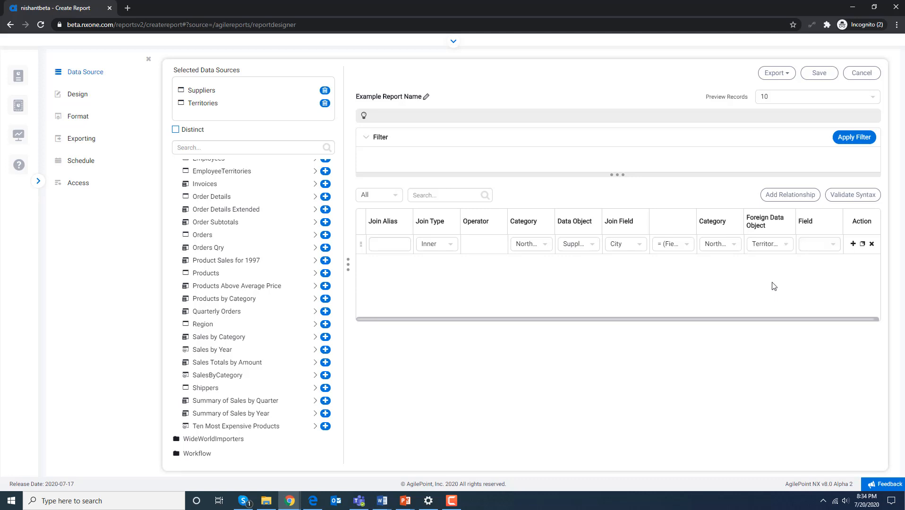
click(833, 246)
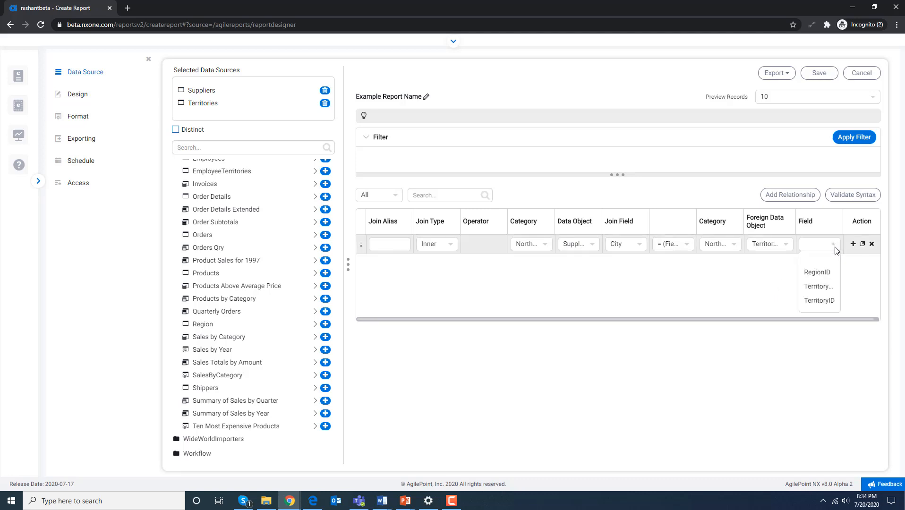
click(825, 289)
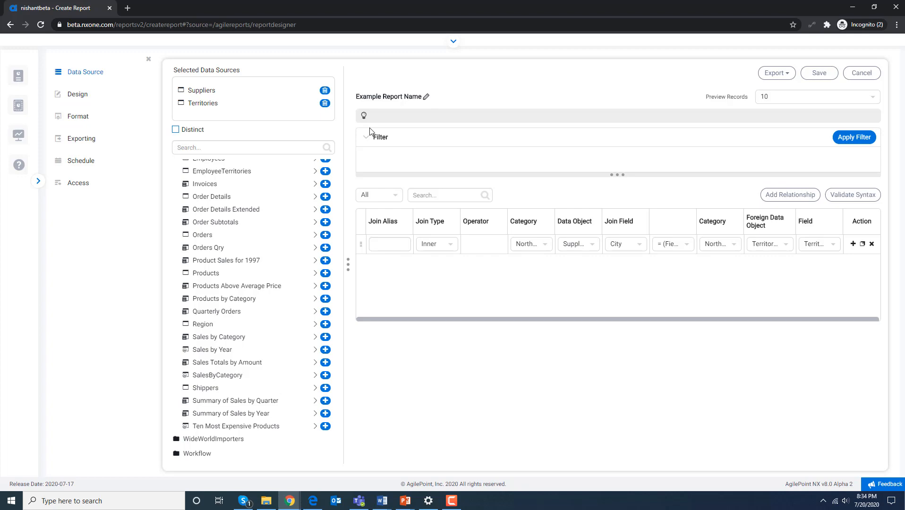
Remove both Territories and Suppliers from the report's selected data sources, accepting the unselect confirmation.
click(325, 103)
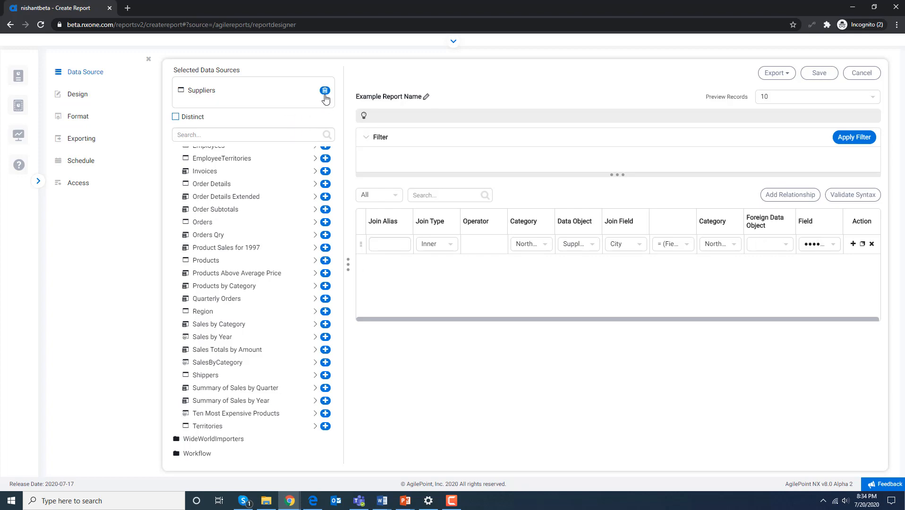
click(324, 93)
click(527, 318)
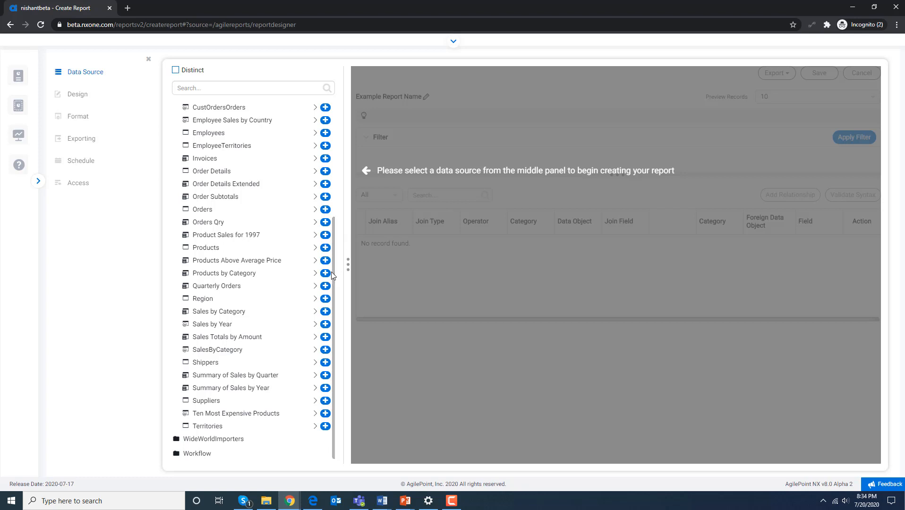
Add the Northwind Products and Order Details tables as the report's data sources.
drag(331, 273, 329, 238)
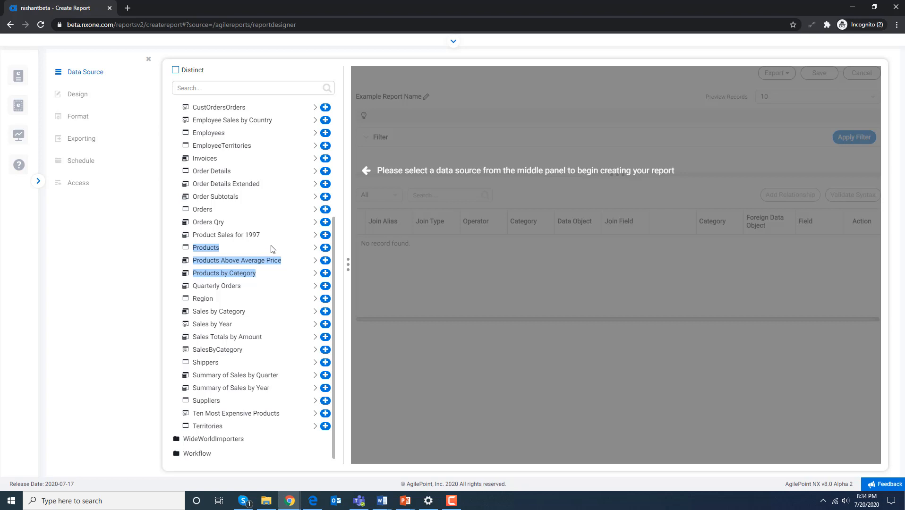
click(326, 247)
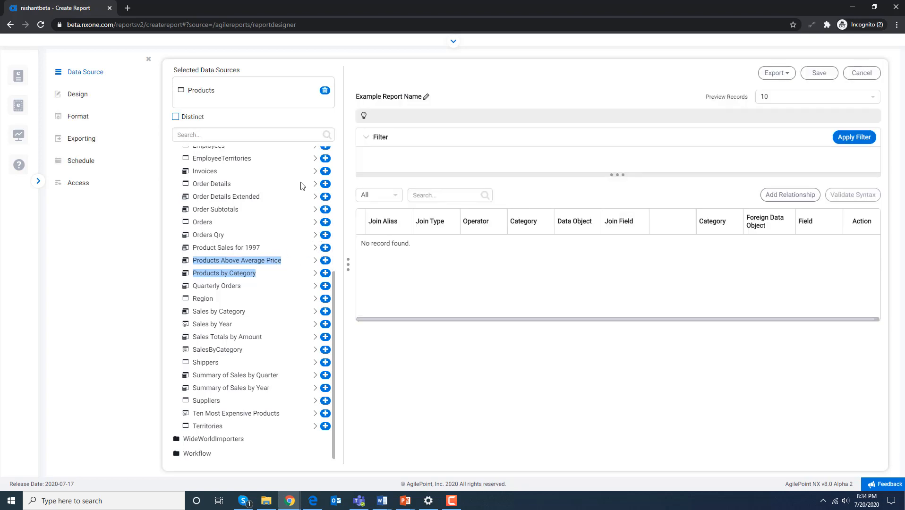
click(325, 184)
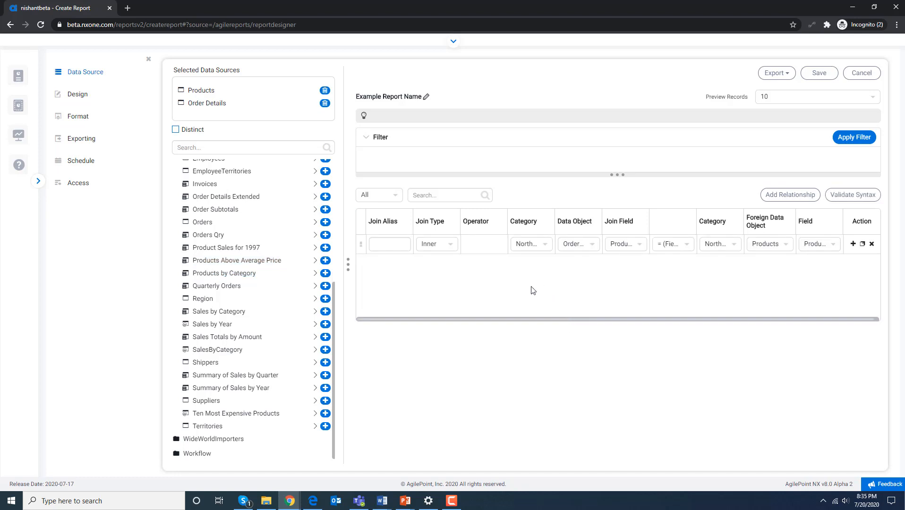
Collapse the designer navigation and add an And condition to the relationship with category Northwind, data object Order Details and join field Quantity.
click(148, 59)
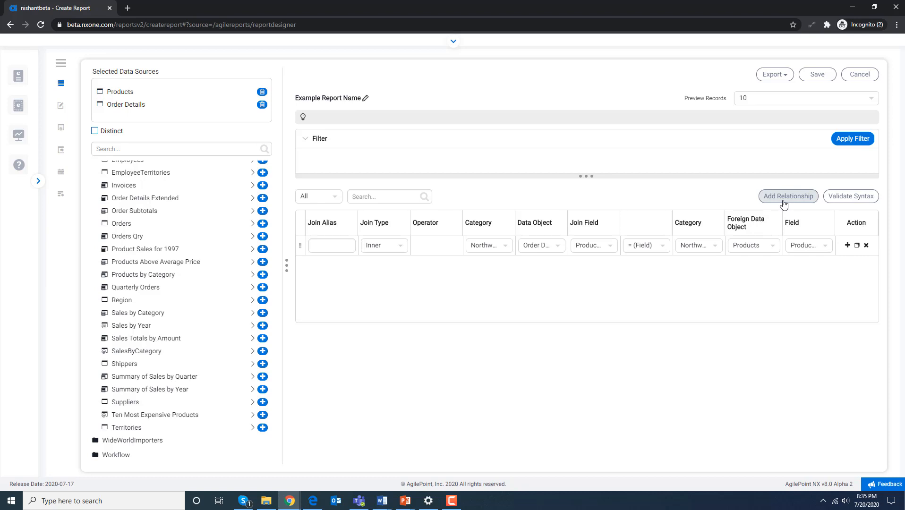
click(848, 245)
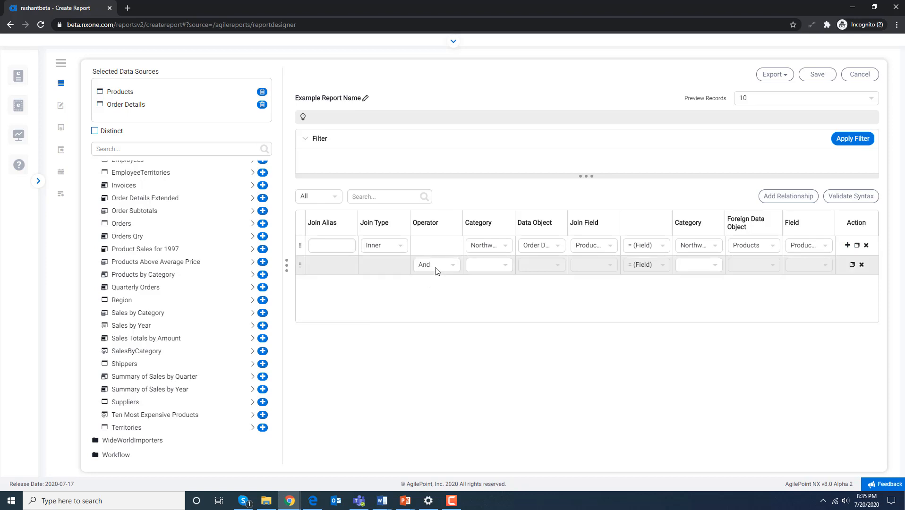
click(487, 266)
click(488, 293)
click(539, 265)
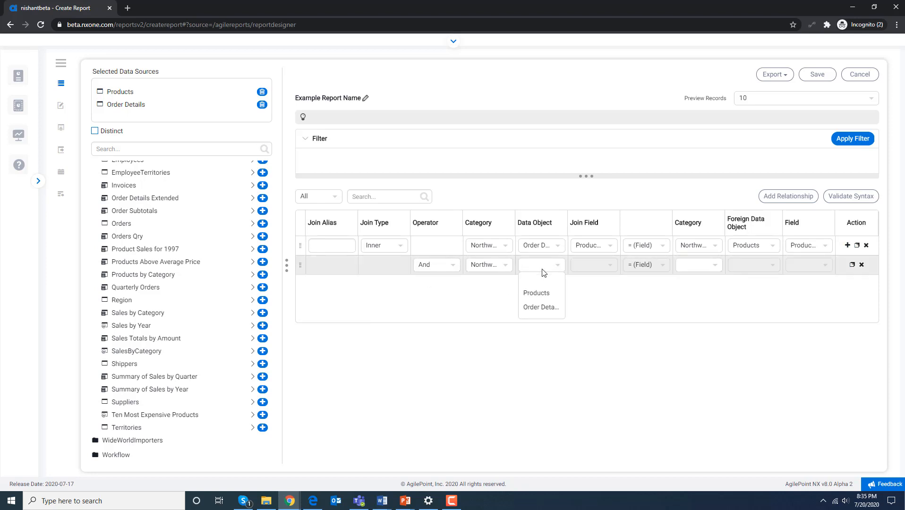
click(555, 314)
click(594, 270)
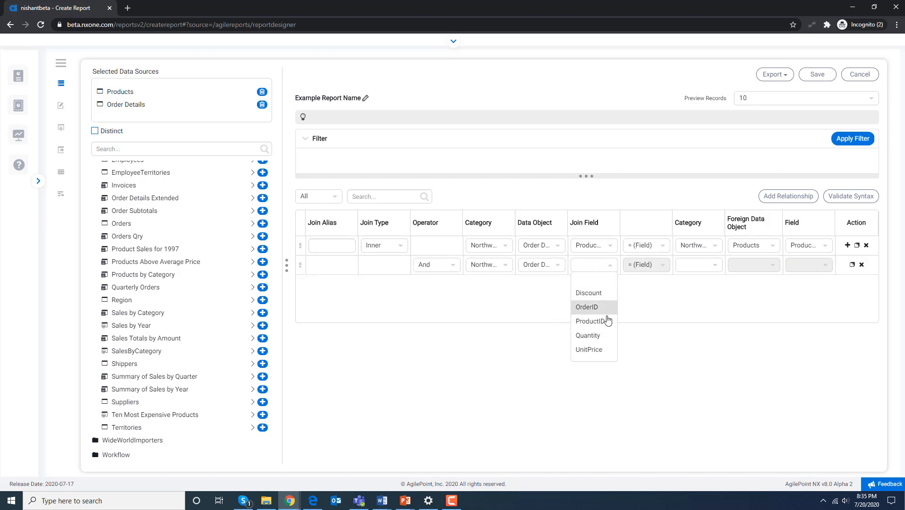
click(607, 338)
Match the And condition's Quantity field to category Northwind, foreign data object Products and field UnitsOnOrder.
click(701, 265)
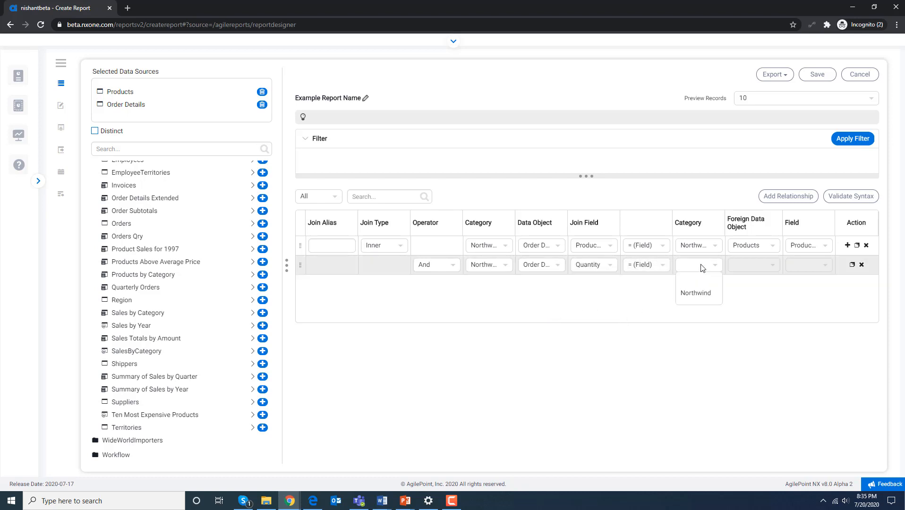
click(702, 294)
click(761, 265)
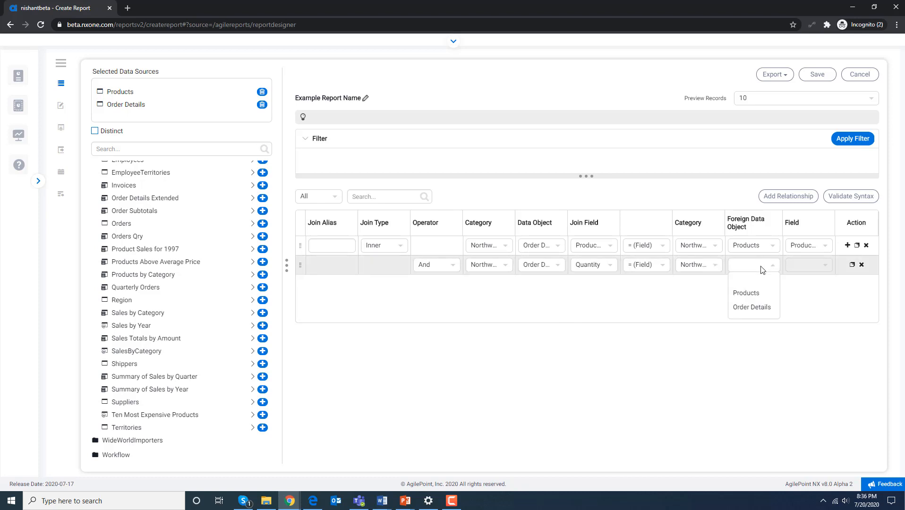
click(763, 291)
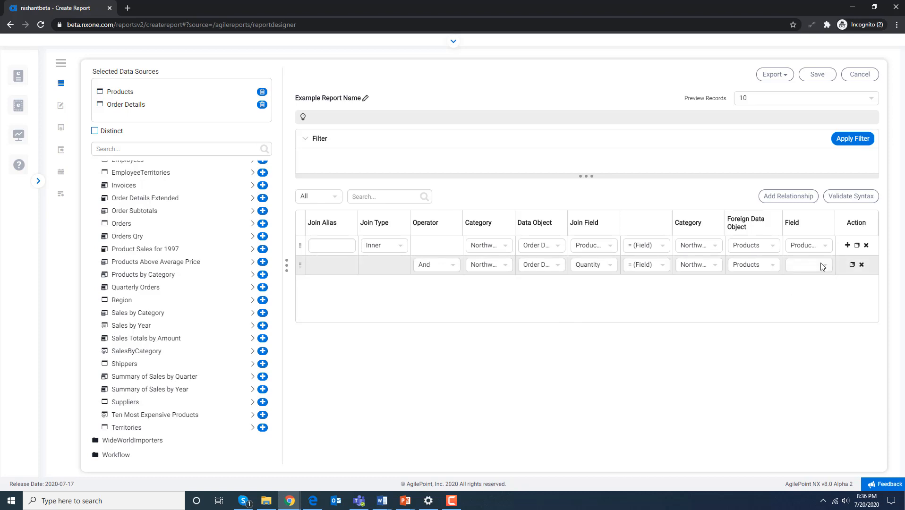
click(820, 265)
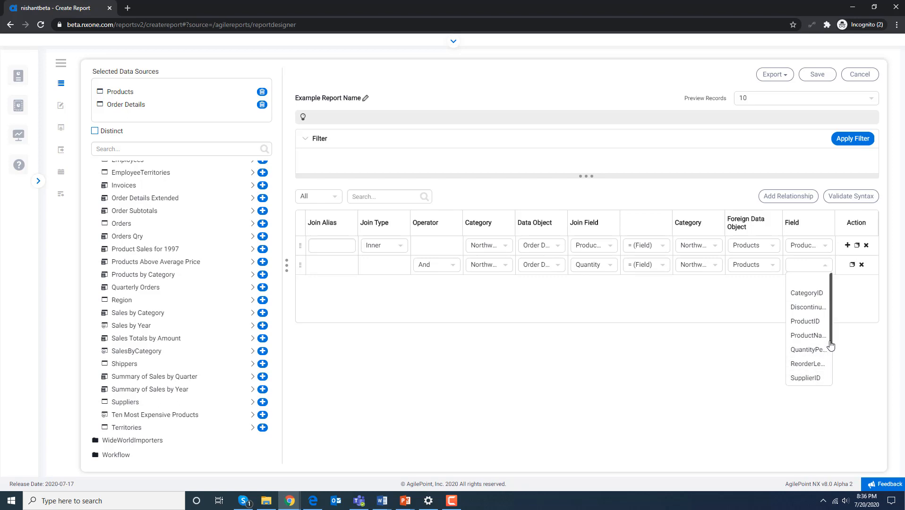
drag(830, 349, 831, 379)
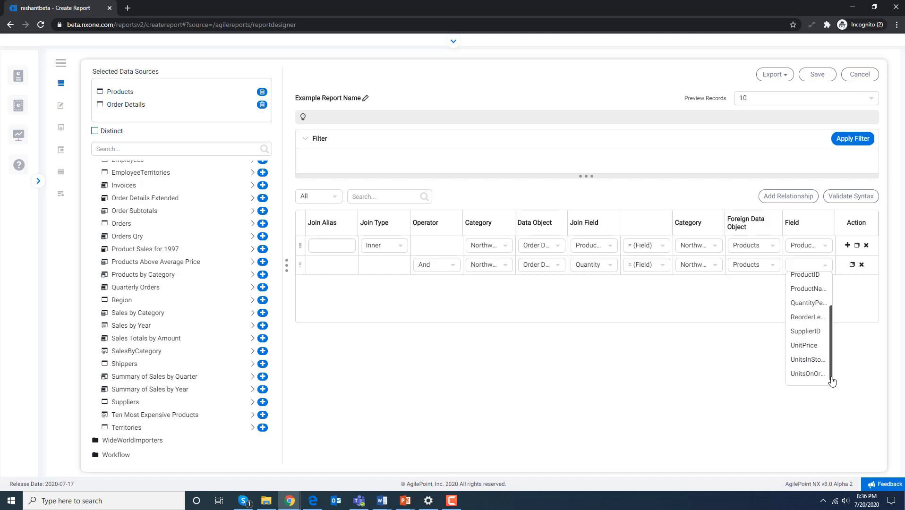
click(819, 374)
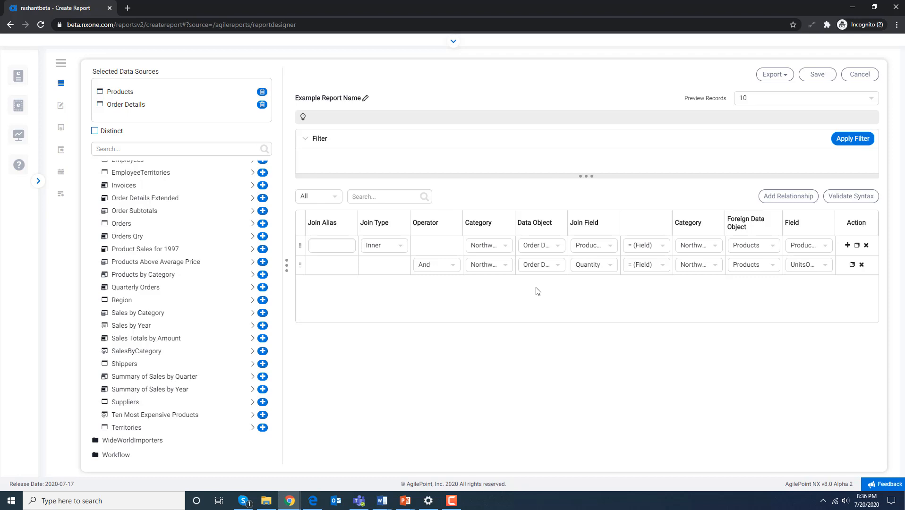
Remove Order Details and Products from the selected data sources, confirming the unselect prompt.
click(260, 105)
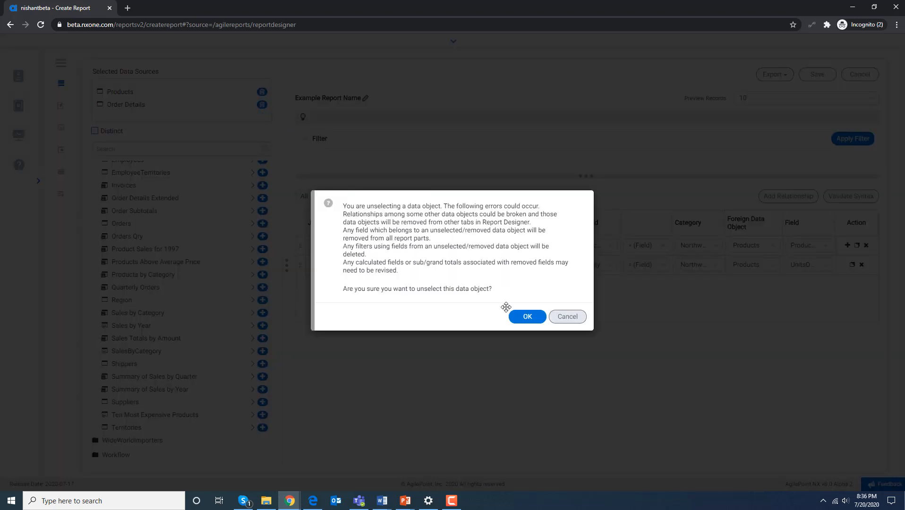
click(521, 317)
click(261, 92)
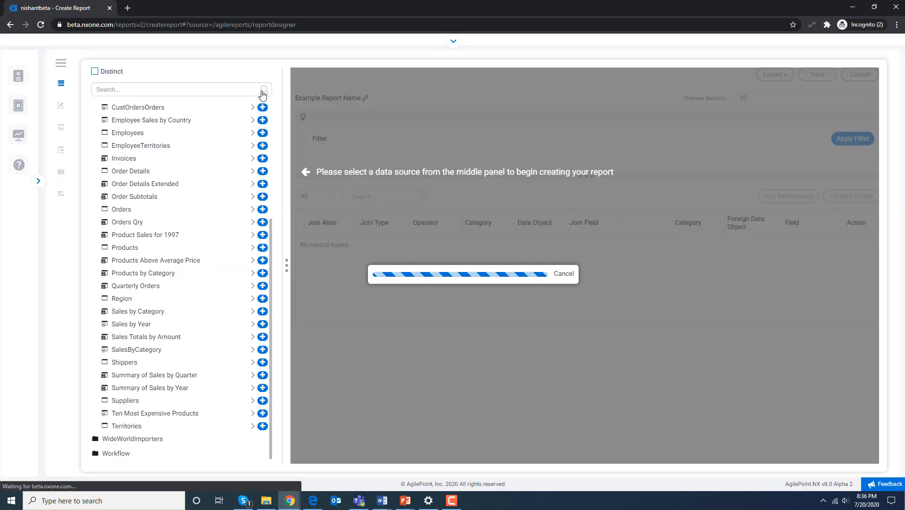
Add the Northwind Orders and Order Details tables as the report's data sources.
scroll(185, 251, up, 2)
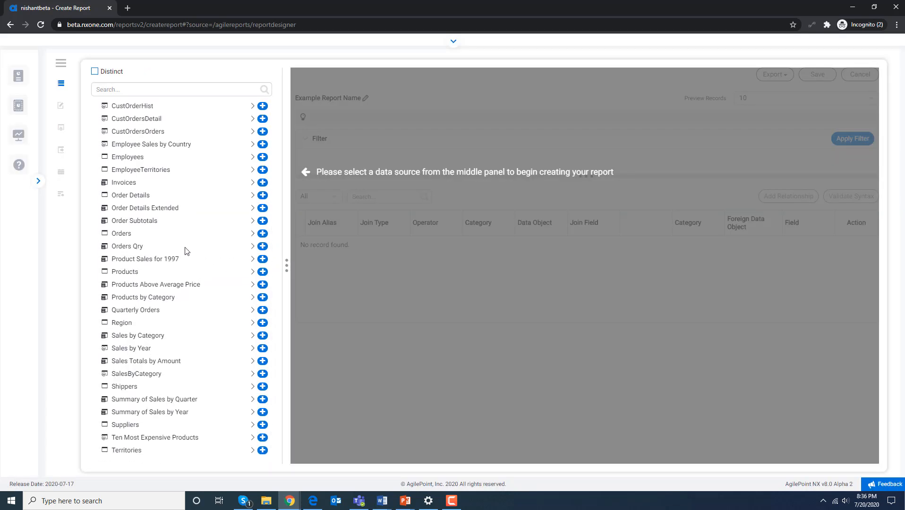
click(262, 233)
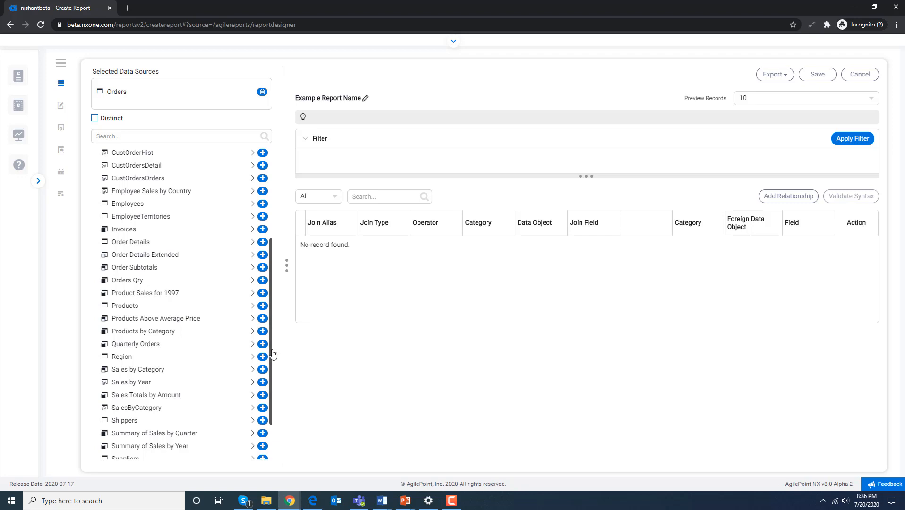
scroll(265, 331, up, 2)
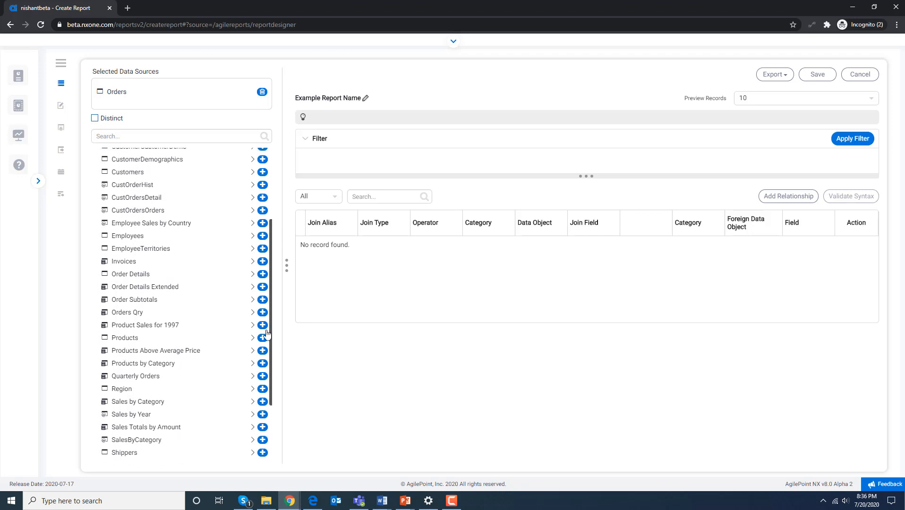
click(263, 276)
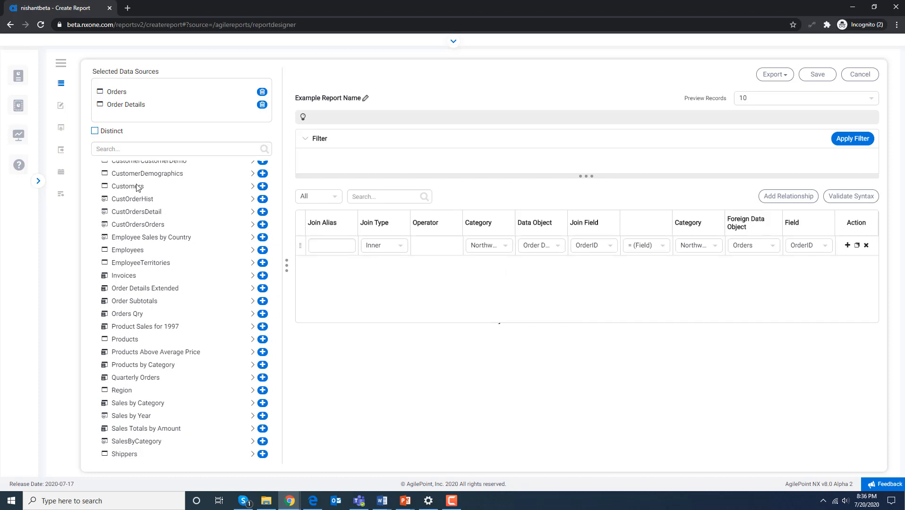
In the report's Design section, narrow the field list and show the field properties of Order Details' Discount.
click(61, 63)
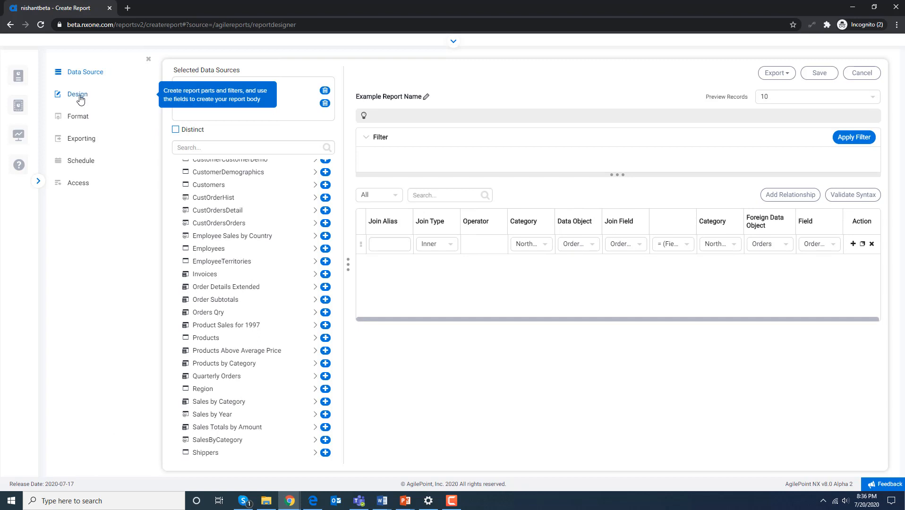
click(79, 94)
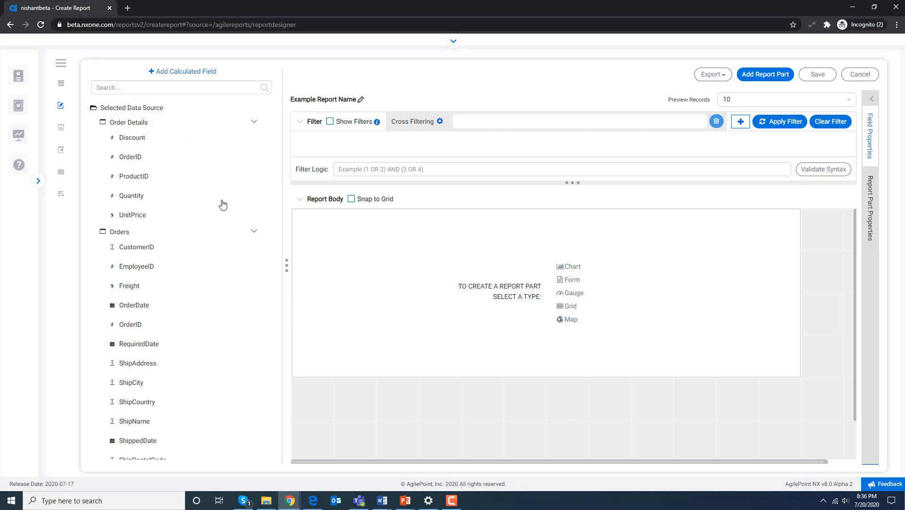
drag(285, 260, 305, 265)
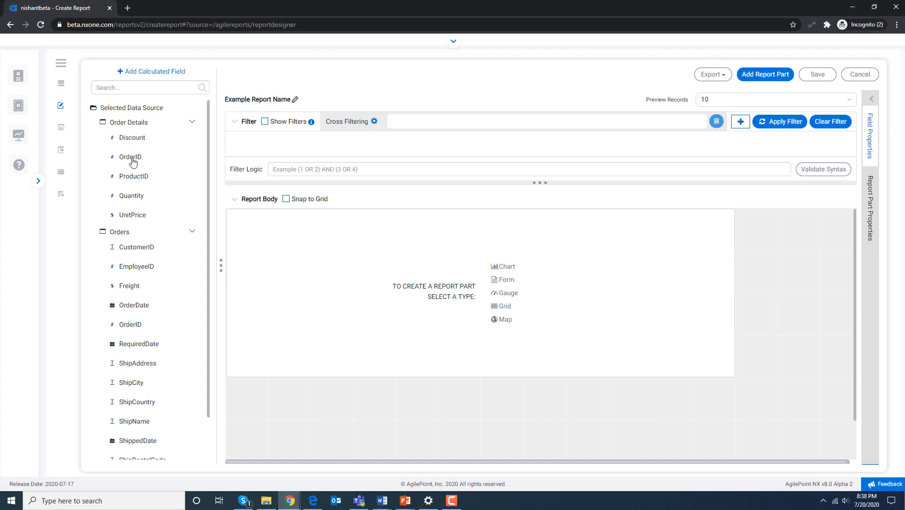
click(126, 138)
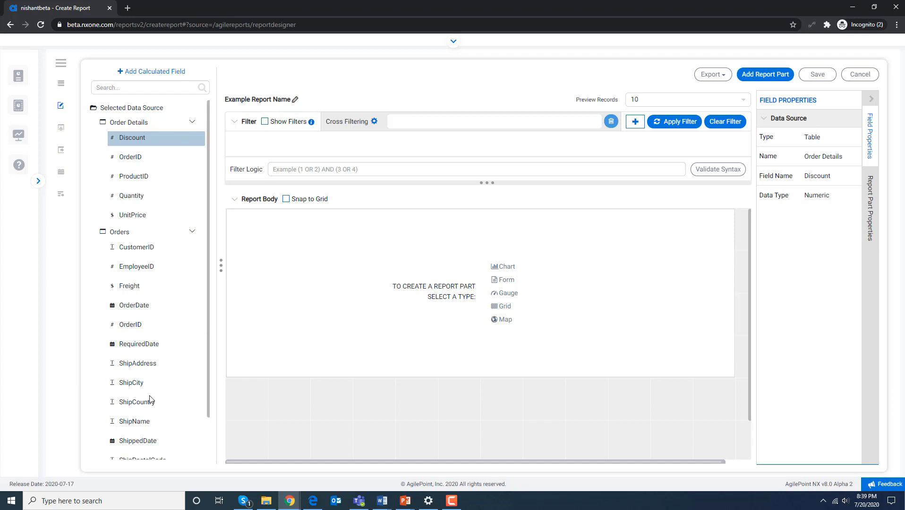
Add the Orders table's ShipCountry field as a report filter and name it Ship Country.
drag(144, 404, 275, 142)
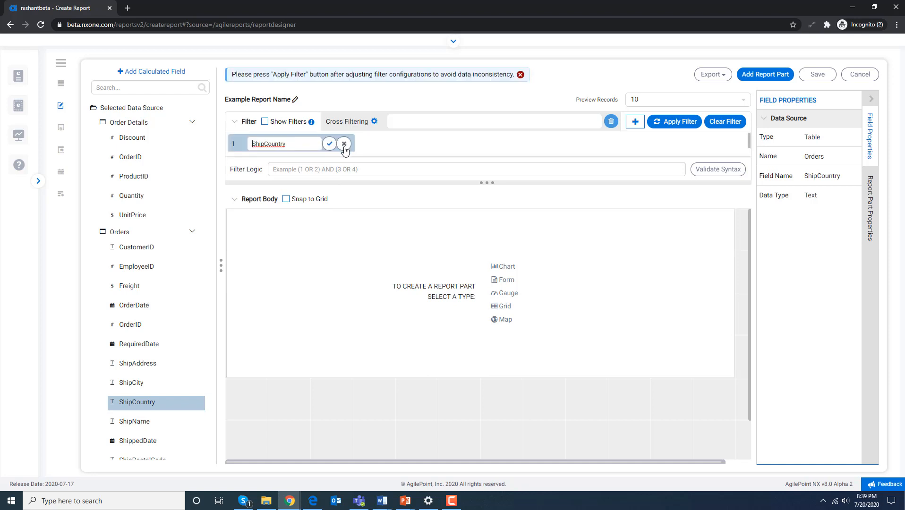
click(265, 144)
click(328, 148)
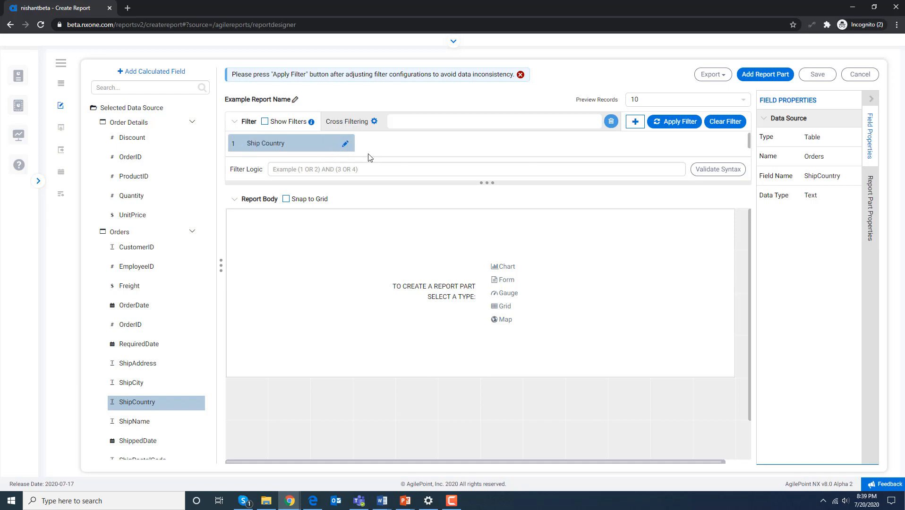
Set the Ship Country filter to the single value Argentina with the Equals (Manual Entry) operator.
click(306, 145)
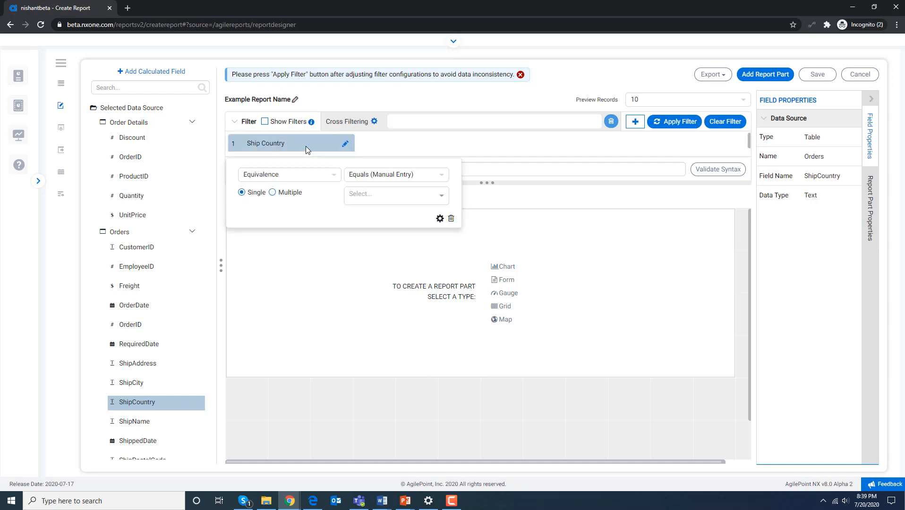
click(424, 197)
click(440, 199)
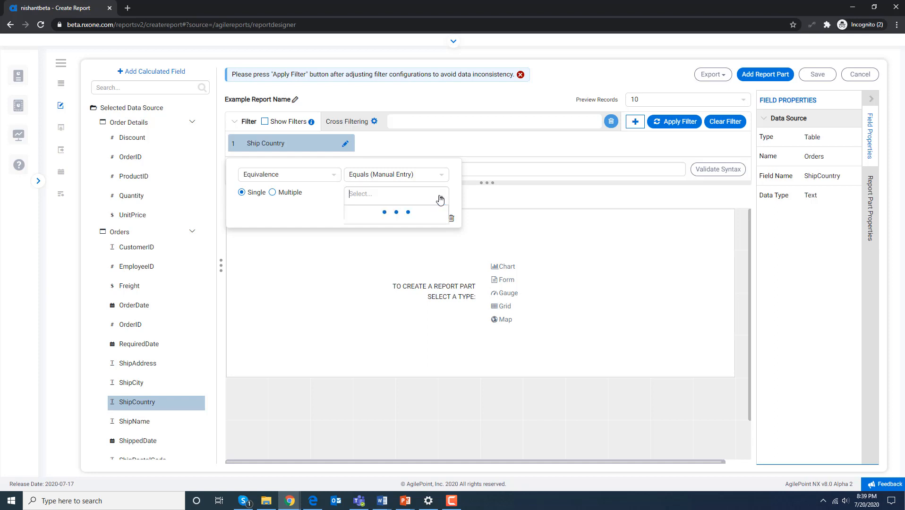
click(383, 245)
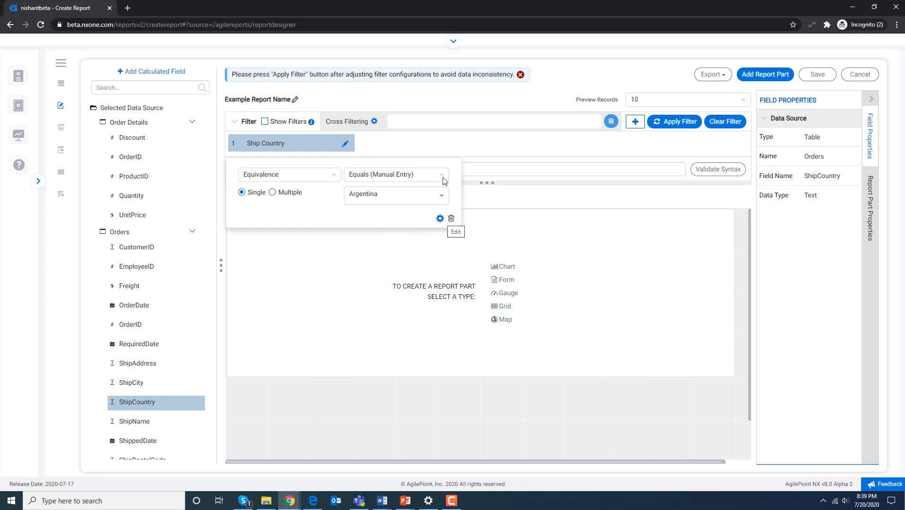
Add the Orders table's ShipCity field as a second report filter and set its value to Buenos Aires.
click(465, 155)
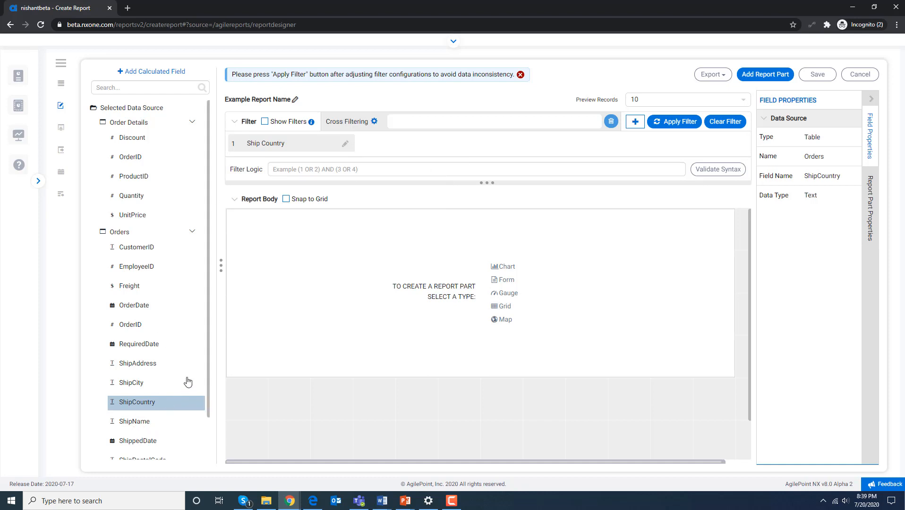
drag(130, 383, 397, 145)
click(417, 143)
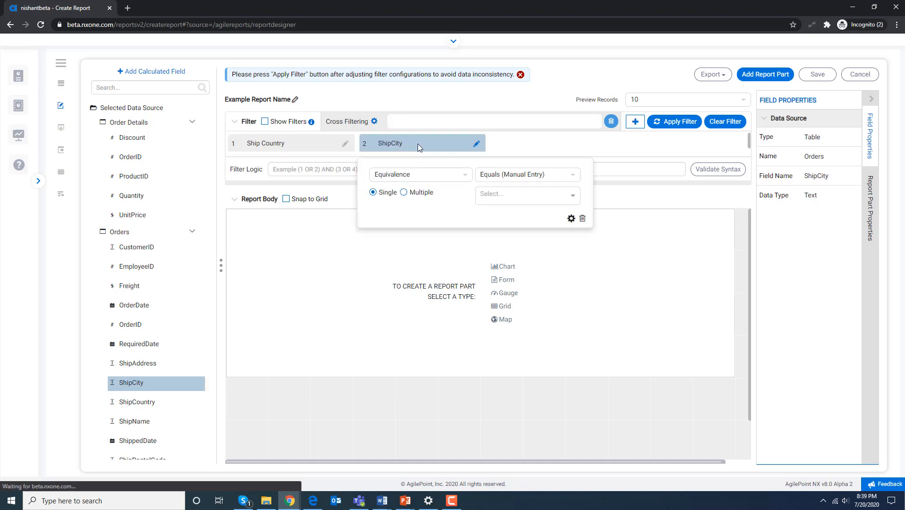
click(510, 195)
click(571, 196)
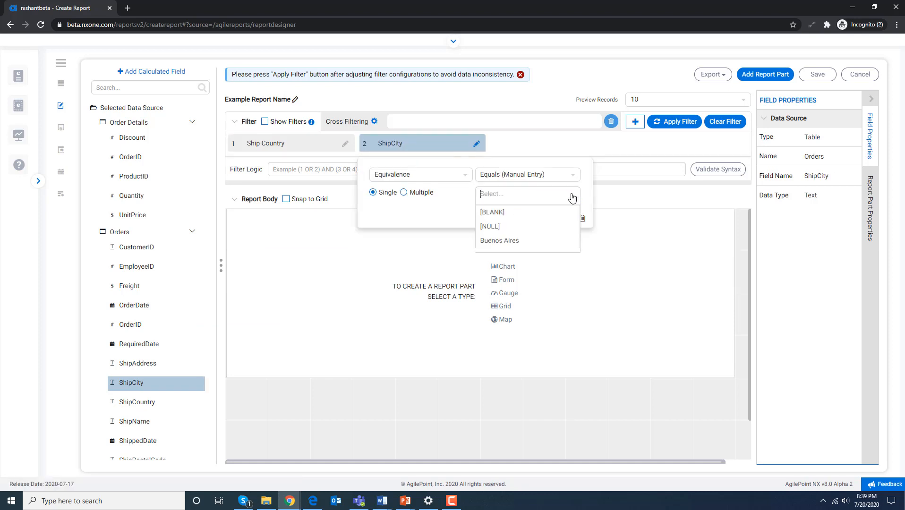
click(515, 239)
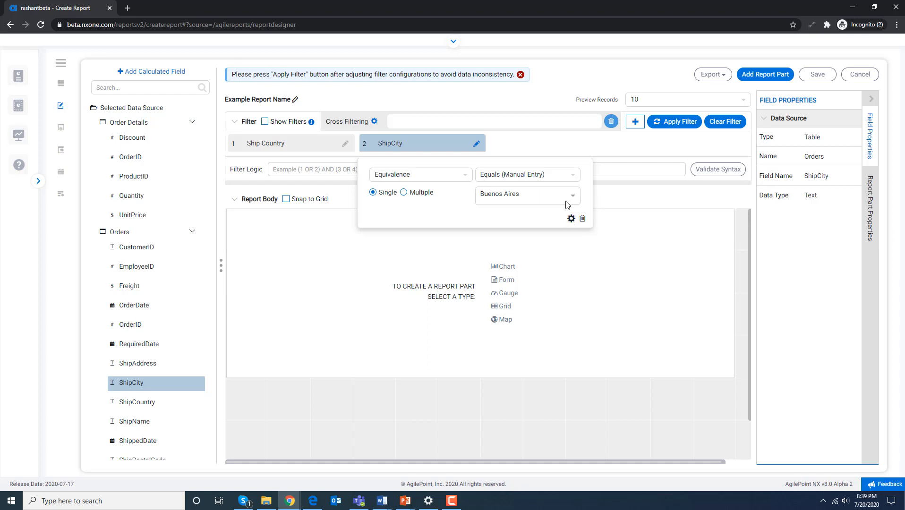
Examine the ShipCity filter's properties, including its operator categories and the Visible, Required, Cascading and Sort settings, without changing them.
click(572, 218)
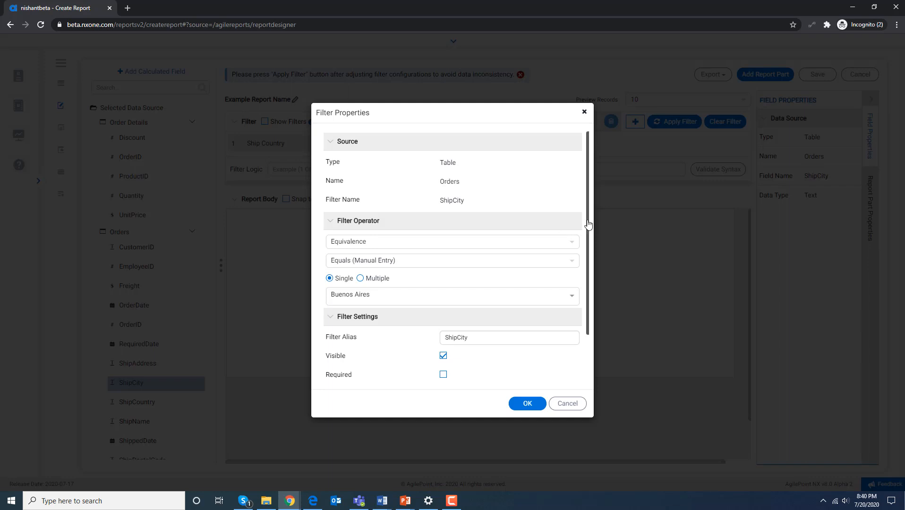
scroll(589, 226, down, 1)
click(572, 233)
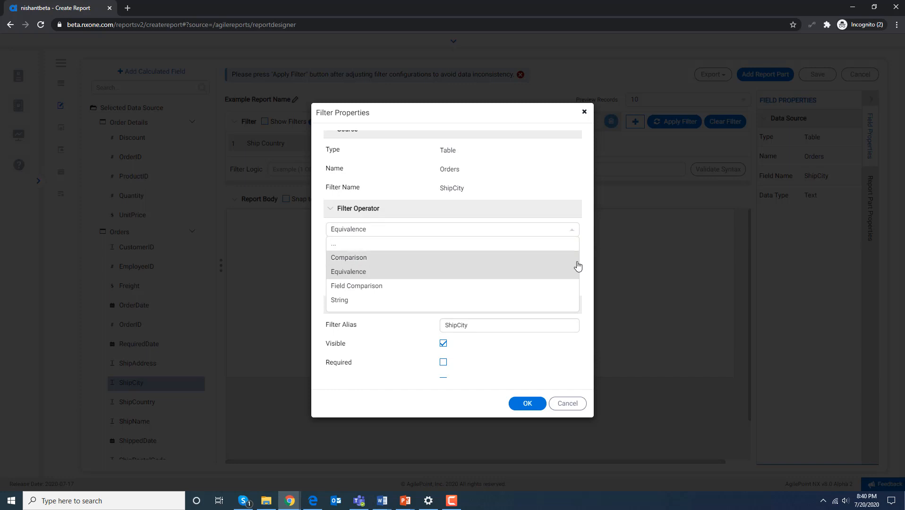
click(574, 202)
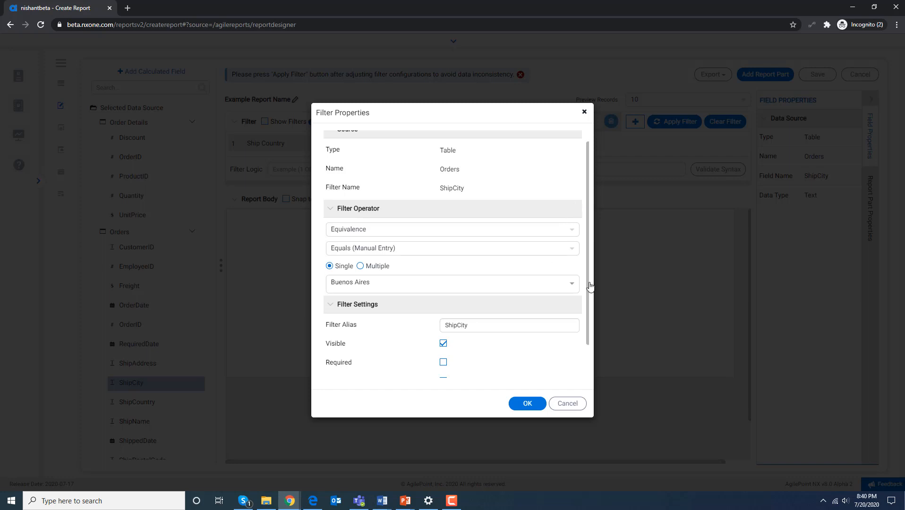
drag(585, 284, 589, 344)
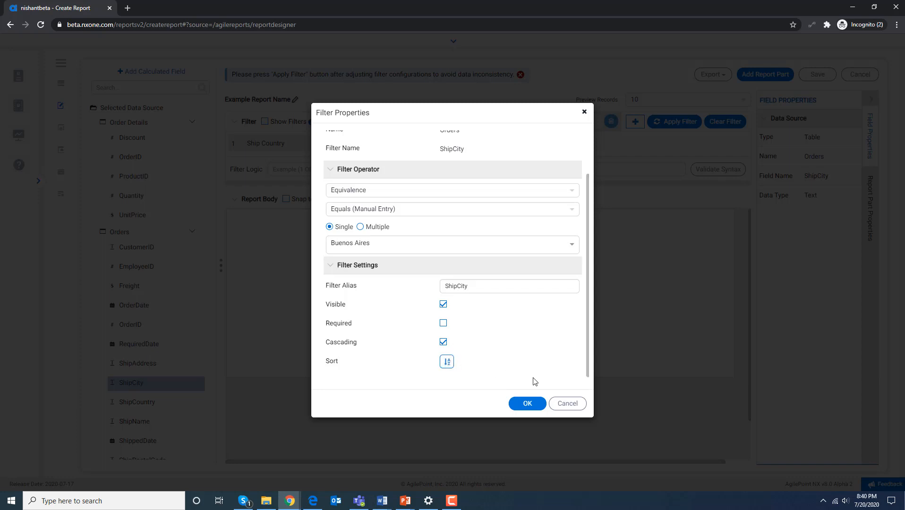
click(569, 404)
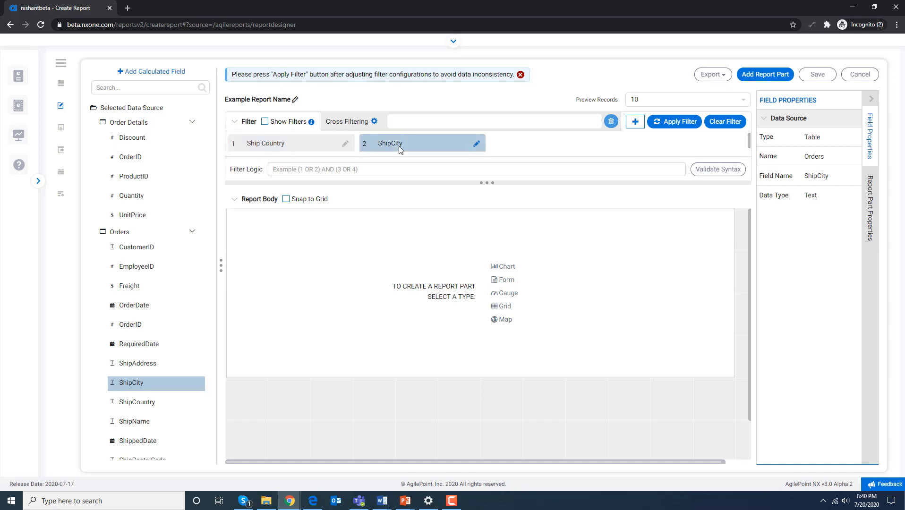
Enter the filter logic (1 AND 2) for the two filters and validate its syntax.
click(338, 167)
text(1 AND 2))
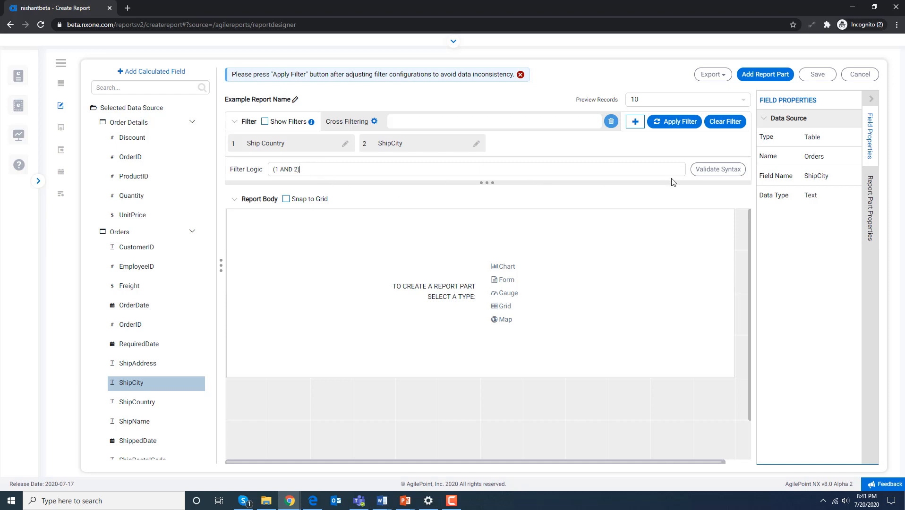
click(711, 170)
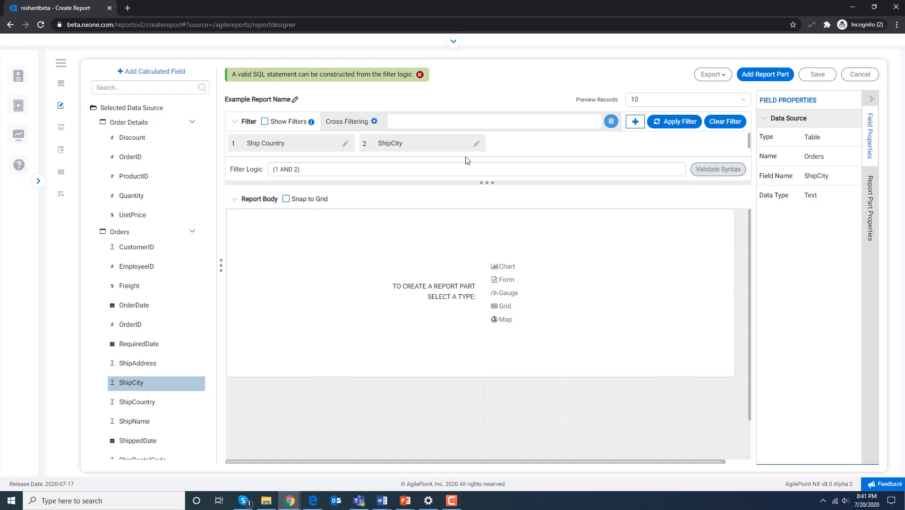
Remove the Ship Country and ShipCity filters from the report together with their values and the filter logic expression.
click(726, 128)
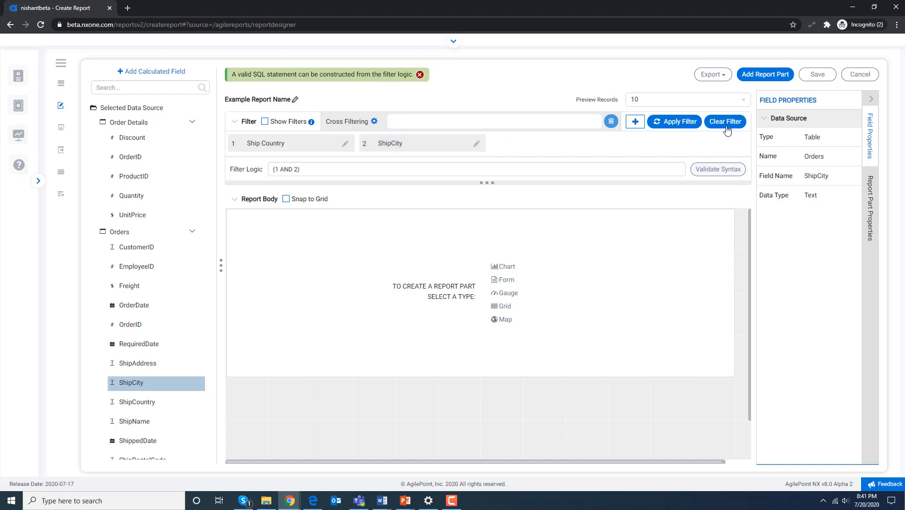
click(345, 144)
click(344, 144)
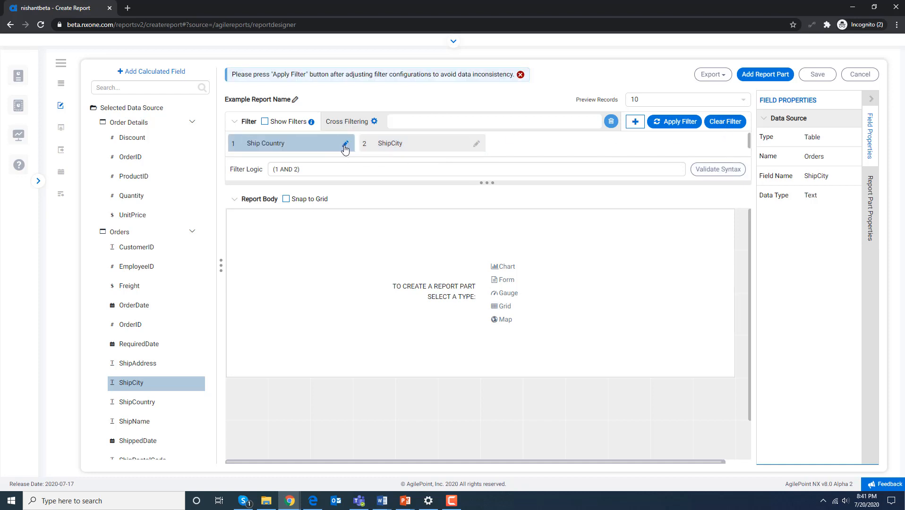
click(330, 144)
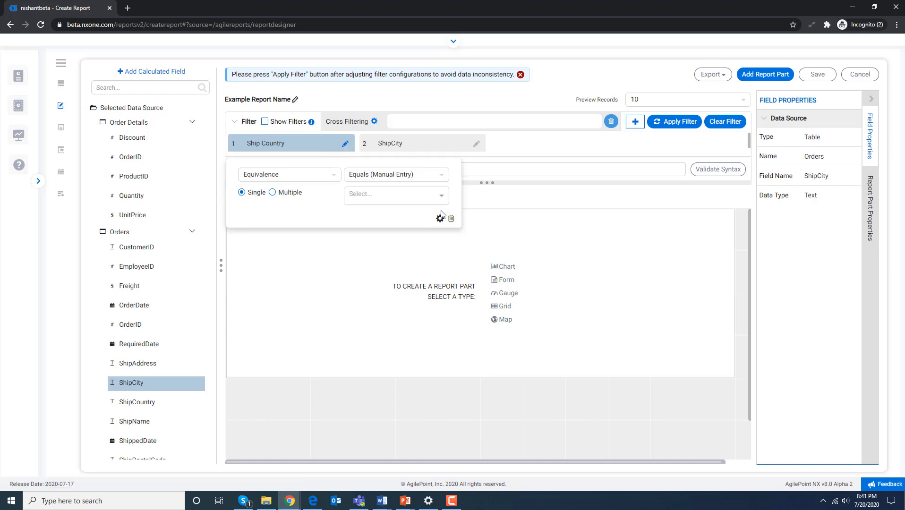
click(452, 219)
click(333, 142)
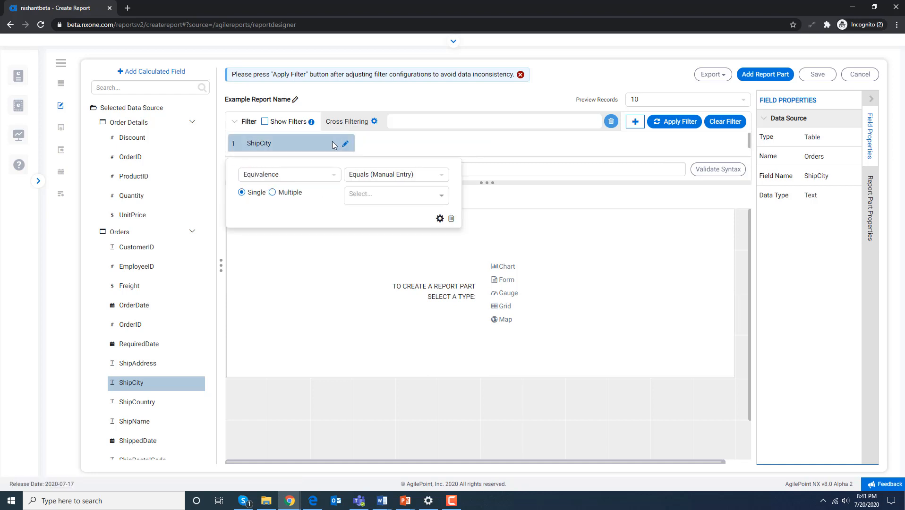
click(452, 221)
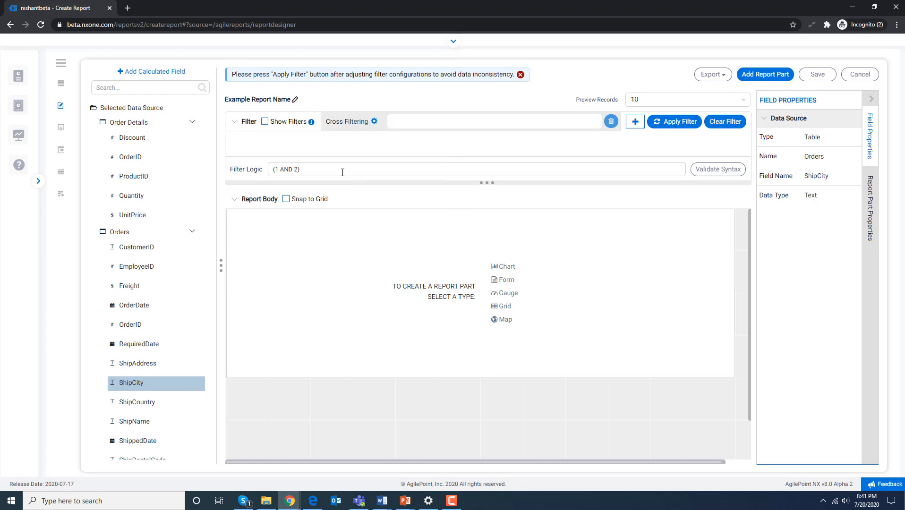
drag(342, 172, 262, 172)
key(BackSpace)
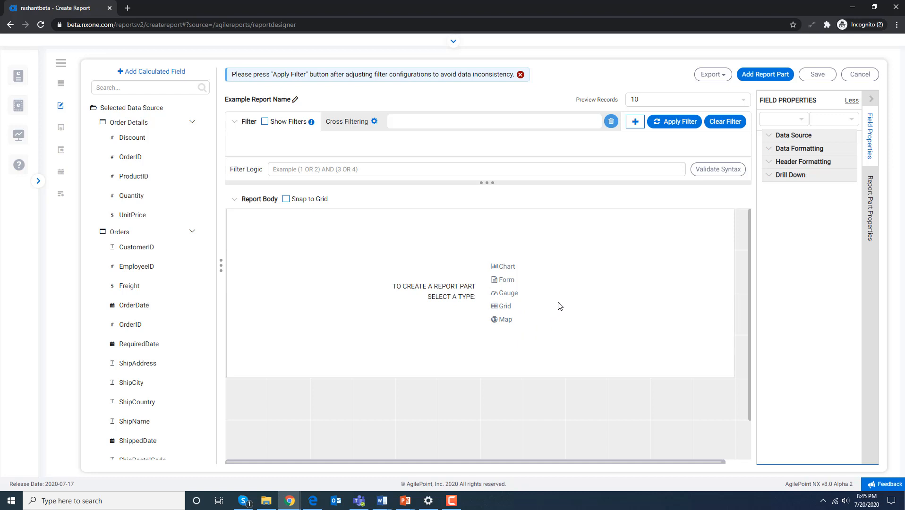
Create a chart report part in the report body and name it Pie Chart.
click(505, 267)
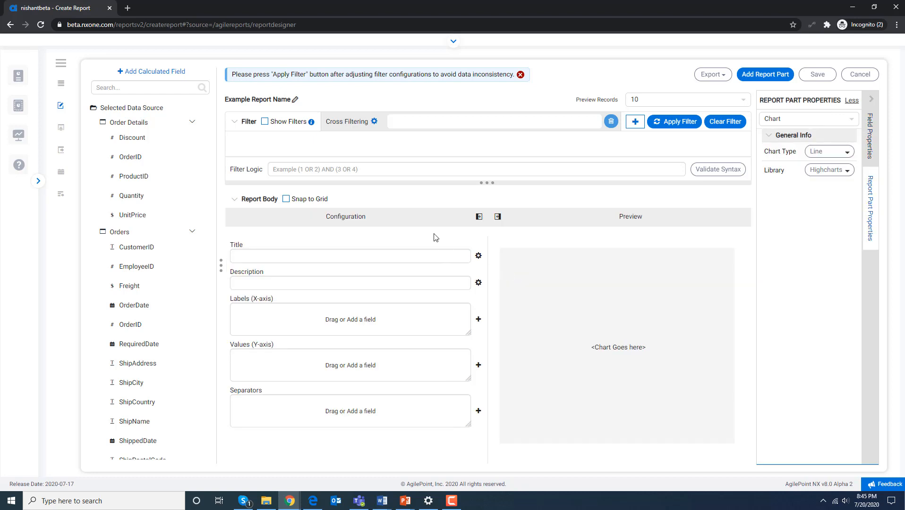
mouse_move(449, 217)
mouse_move(358, 222)
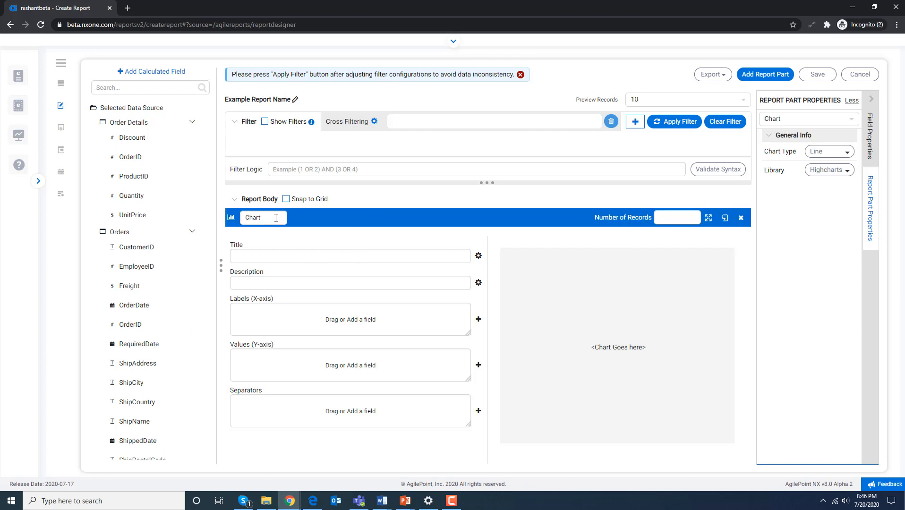
drag(276, 218, 230, 222)
text(Pie Chart)
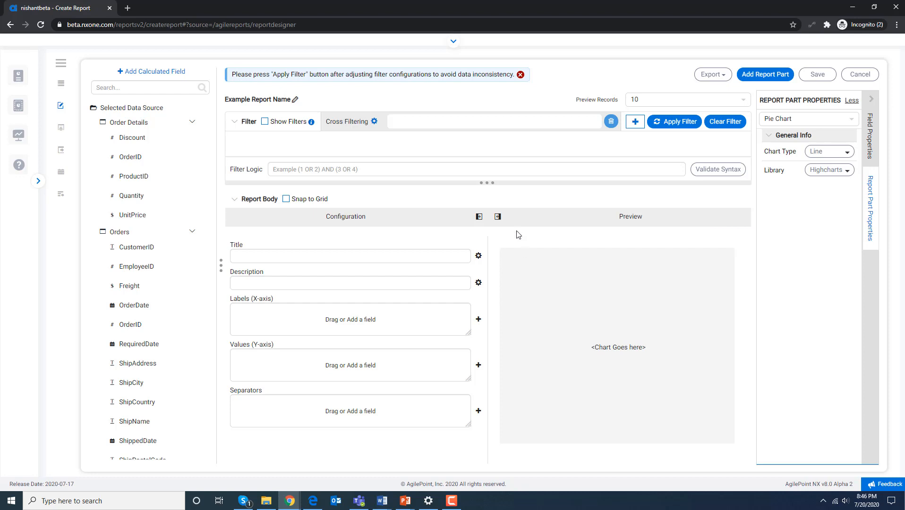
View the chart report part's available actions for full screen, preview mode and deletion.
right_click(514, 223)
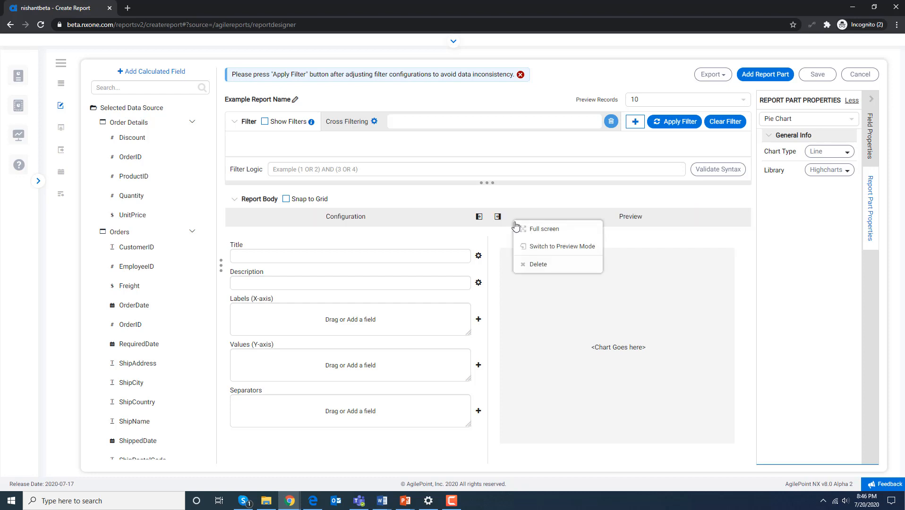
mouse_move(452, 217)
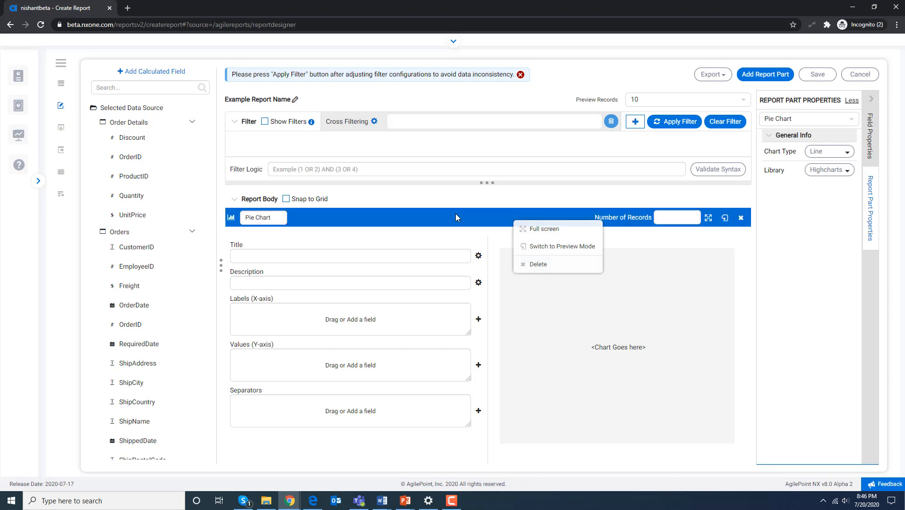
right_click(455, 214)
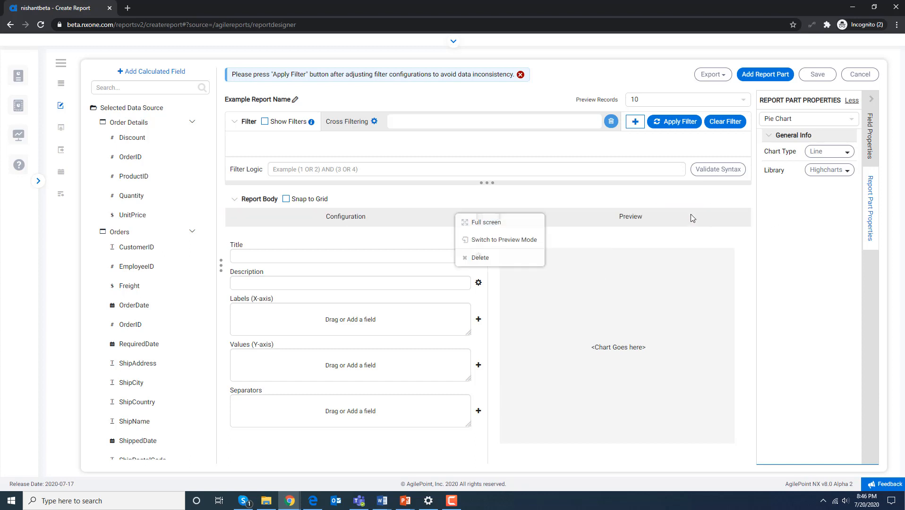
click(568, 208)
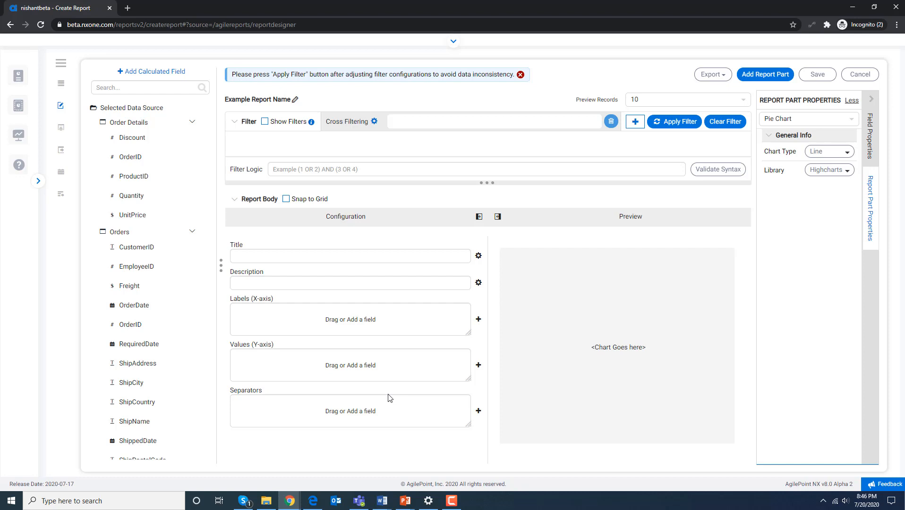
Set the chart type to Bar and rename the report part to Bar Chart.
click(830, 151)
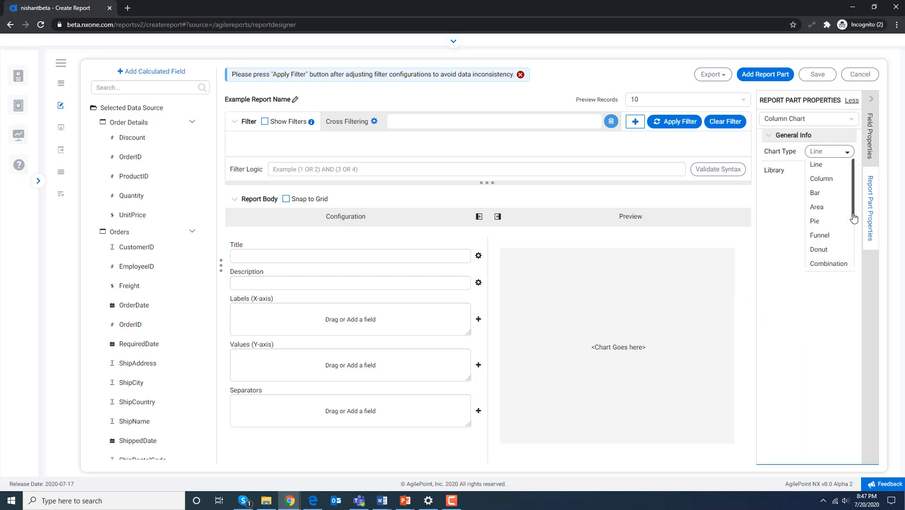
drag(854, 220, 855, 264)
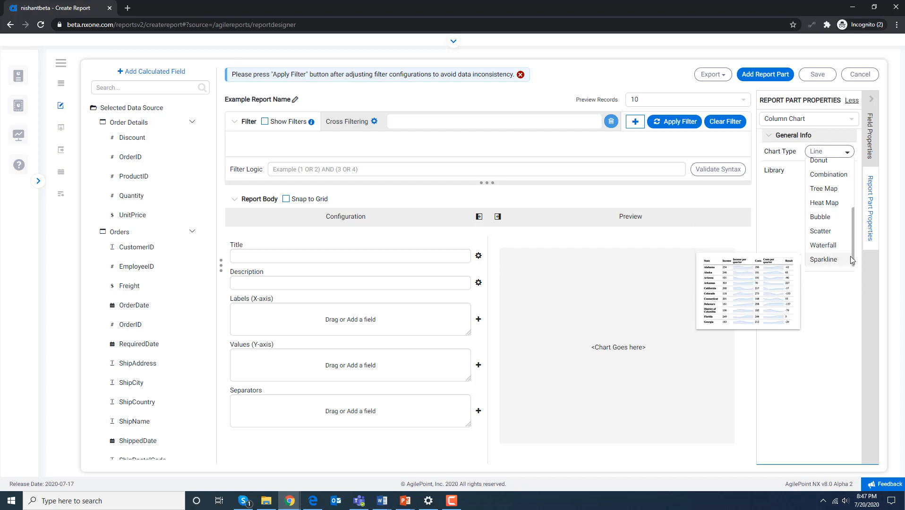
scroll(838, 217, up, 5)
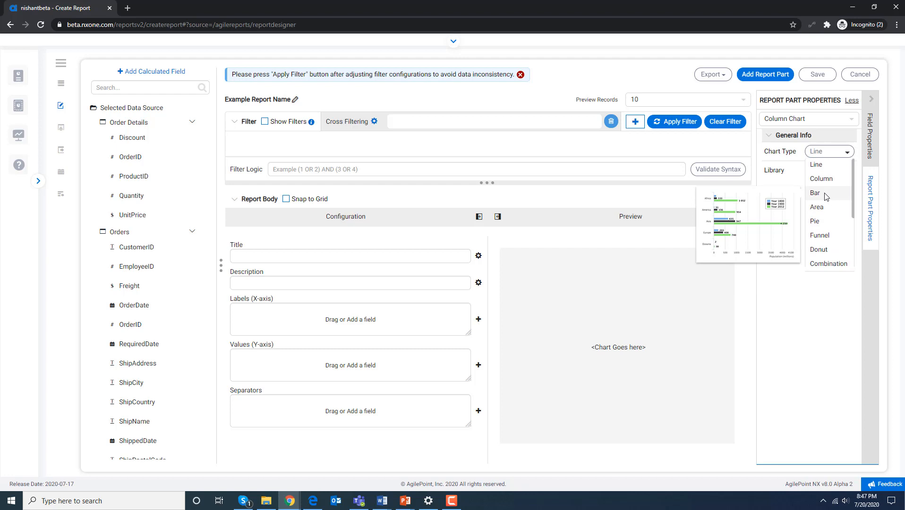
click(825, 194)
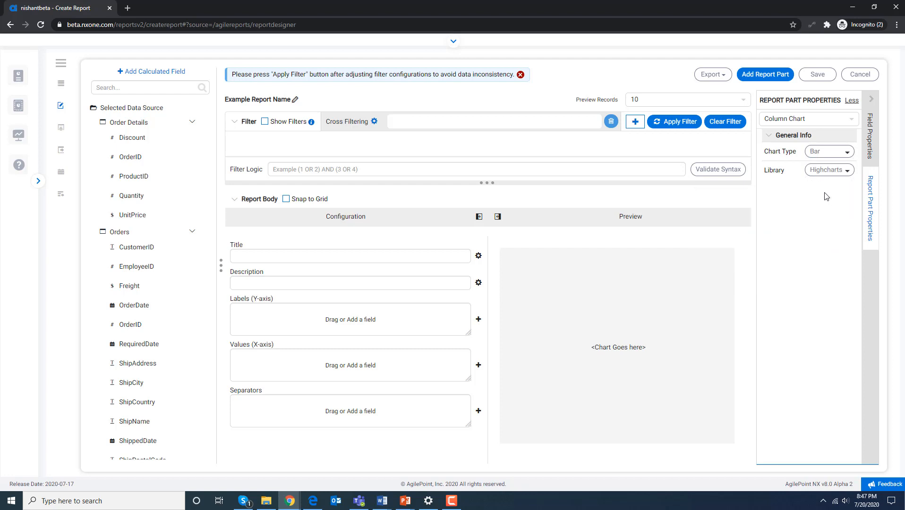
mouse_move(270, 219)
double_click(264, 219)
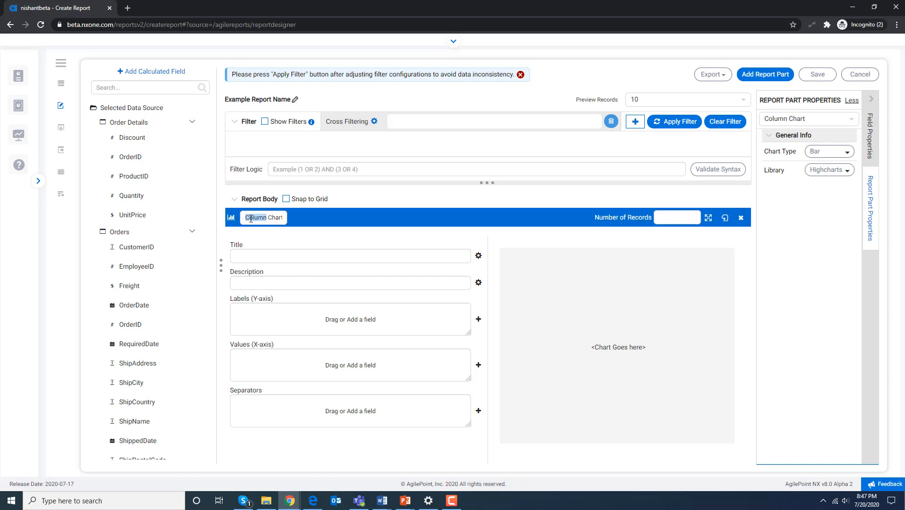
text(Bar)
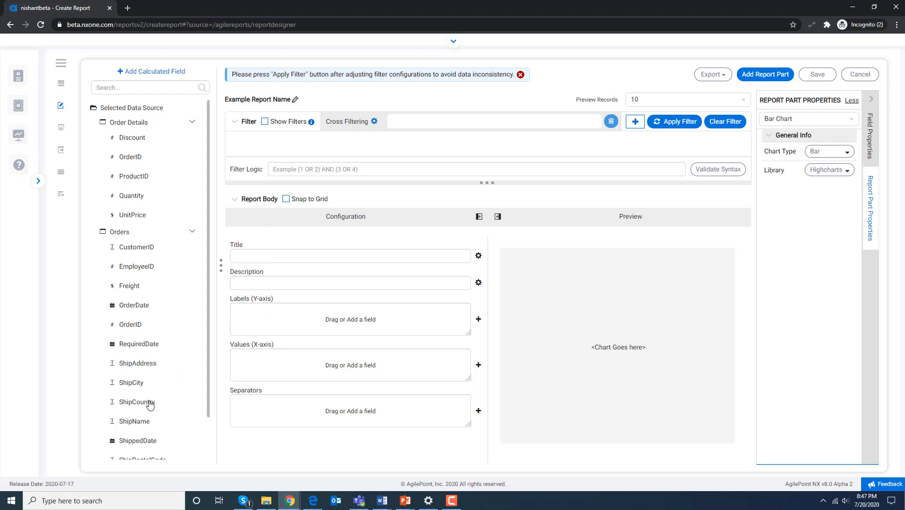
Use the Orders table's ShipCountry as the chart labels and its OrderID as the values, aggregated with the Count function.
drag(147, 402, 281, 321)
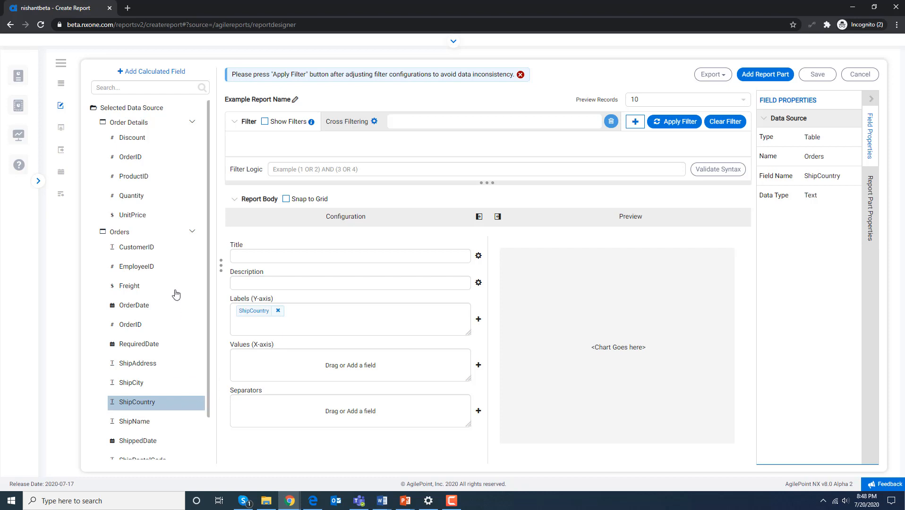
drag(137, 328, 290, 366)
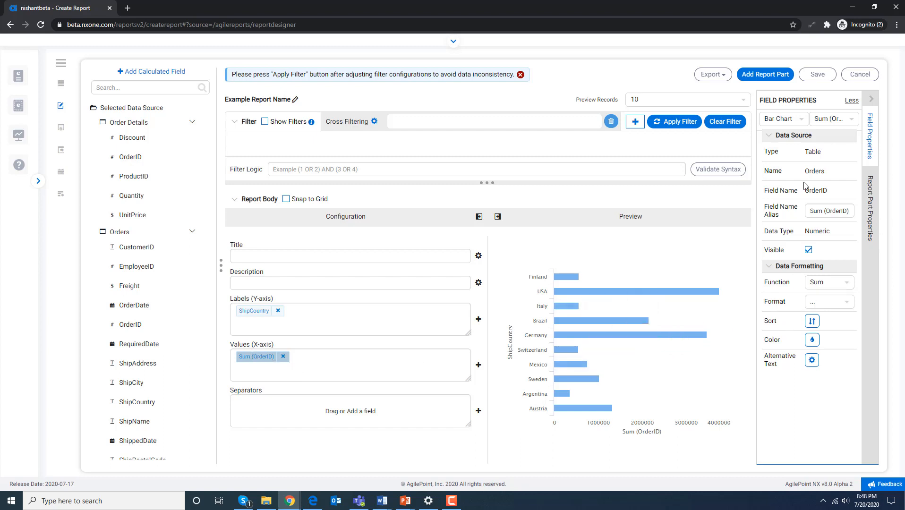
click(846, 283)
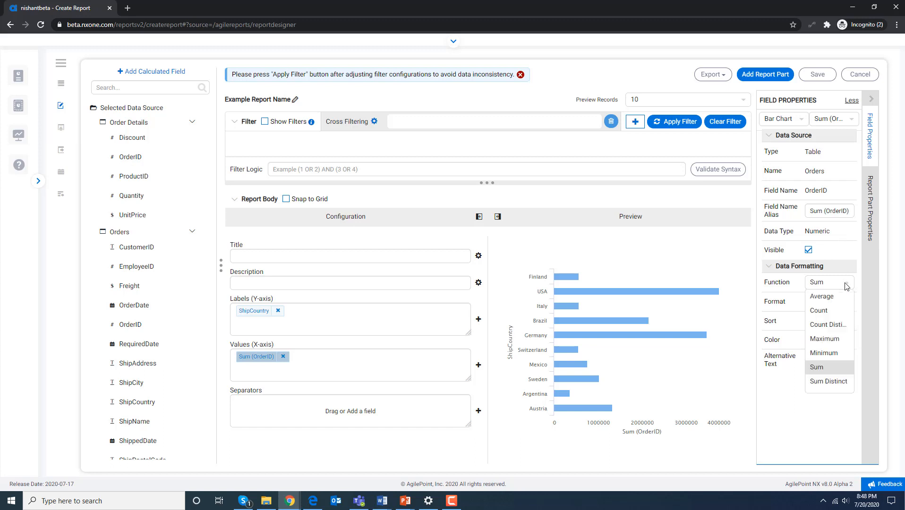
click(820, 310)
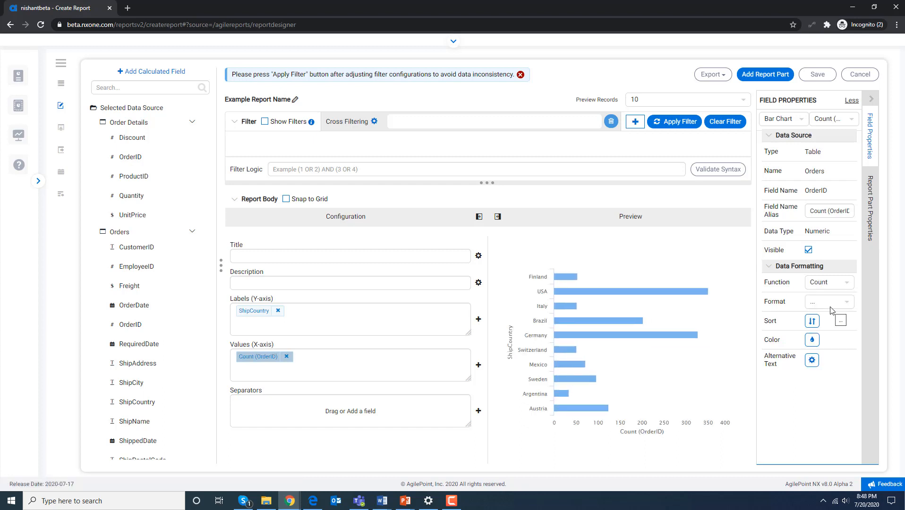
Change the field name alias of the counted OrderID values to "# of orders".
click(829, 211)
key(Delete)
key(Delete)
key(Delete)
key(Delete)
key(Delete)
key(Delete)
key(Delete)
text(#)
click(844, 232)
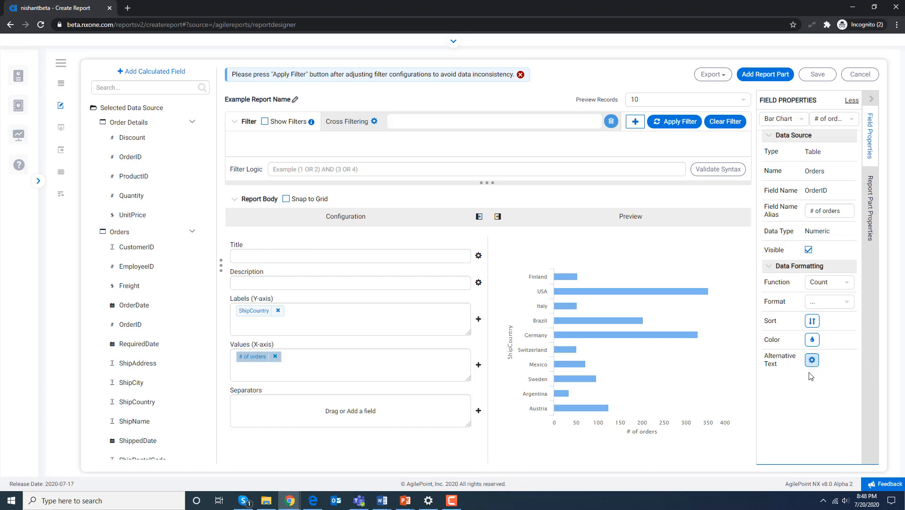
Give the bar chart a visible black border with a solid line 1 px thick.
click(448, 214)
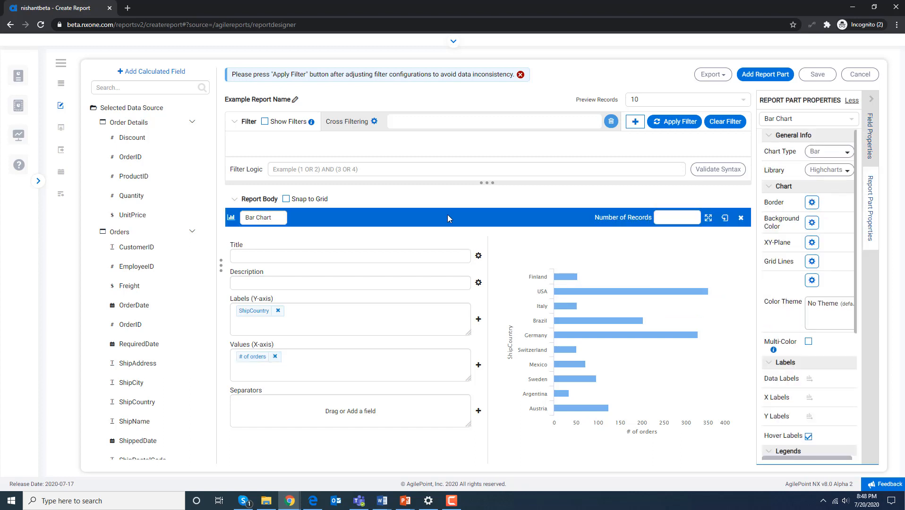
click(811, 204)
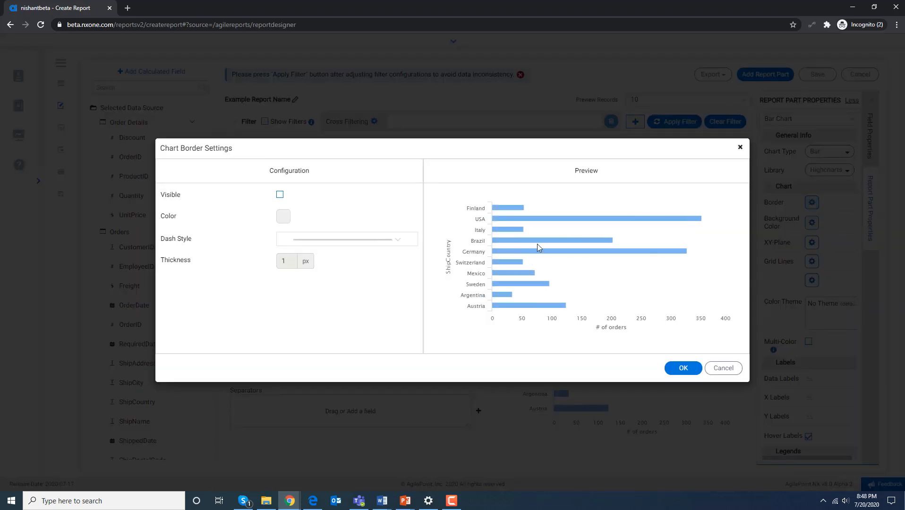
click(281, 195)
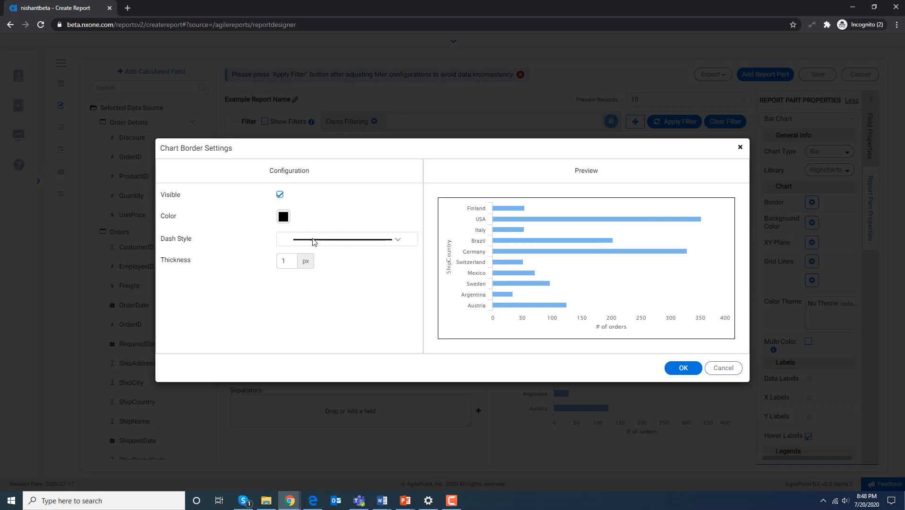
click(282, 222)
click(282, 221)
click(684, 368)
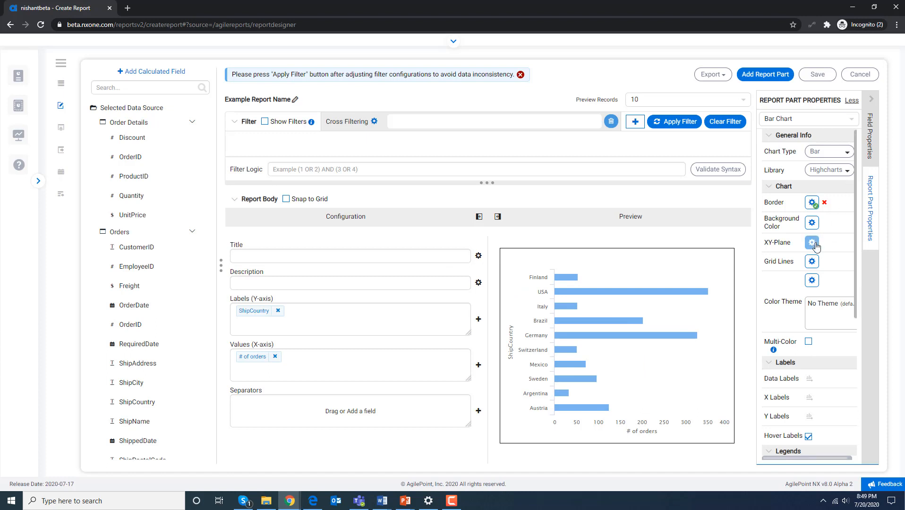
Set the X-axis title to "Ship Country" in the XY-plane settings and use the Roboto font for both axis titles.
click(812, 242)
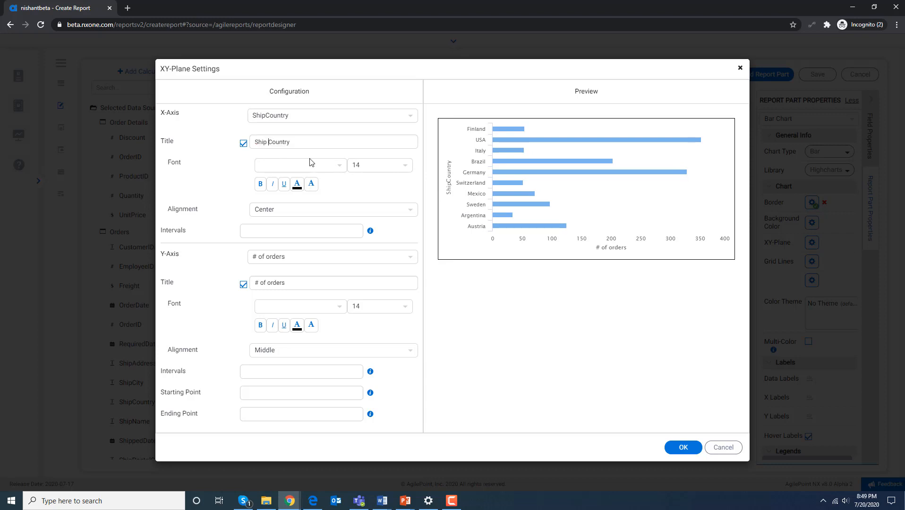
click(338, 166)
click(306, 195)
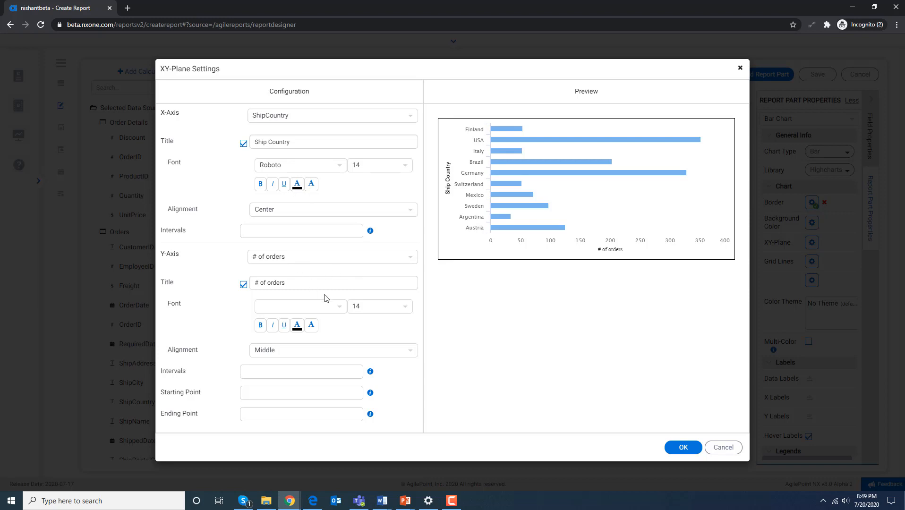
click(315, 306)
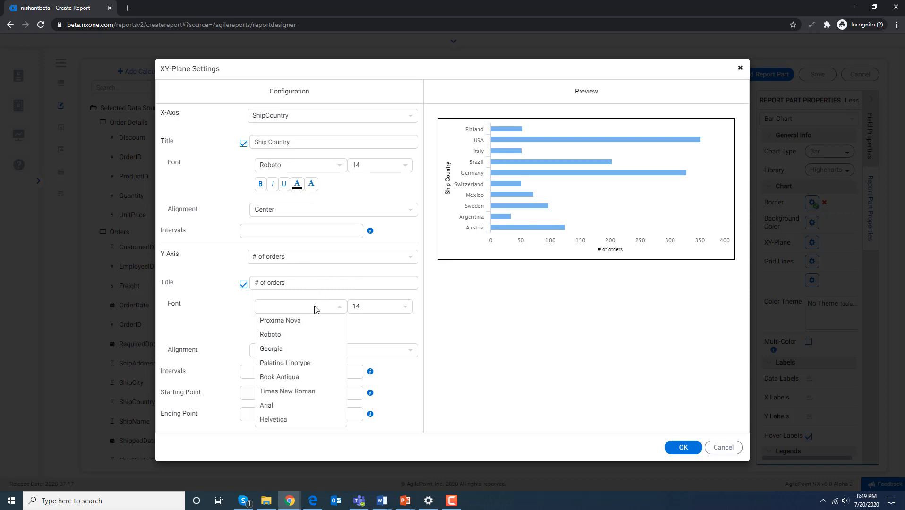
click(304, 335)
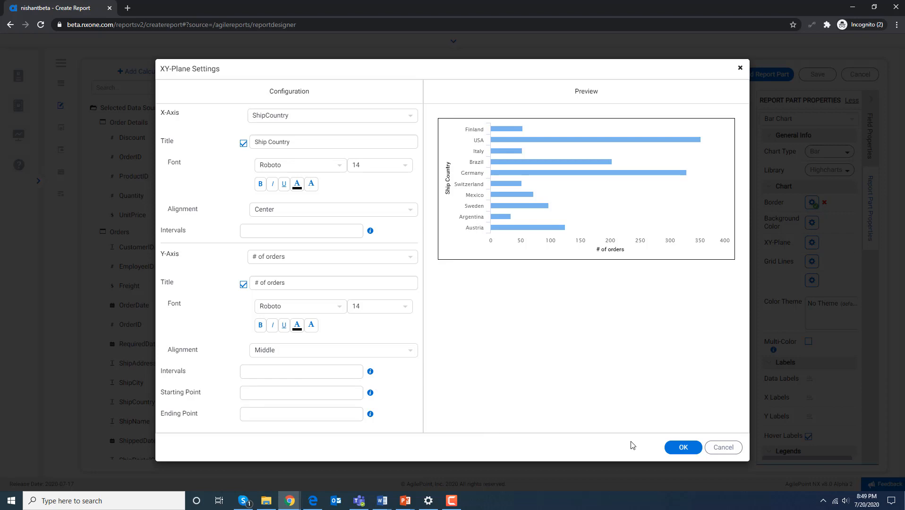
click(683, 447)
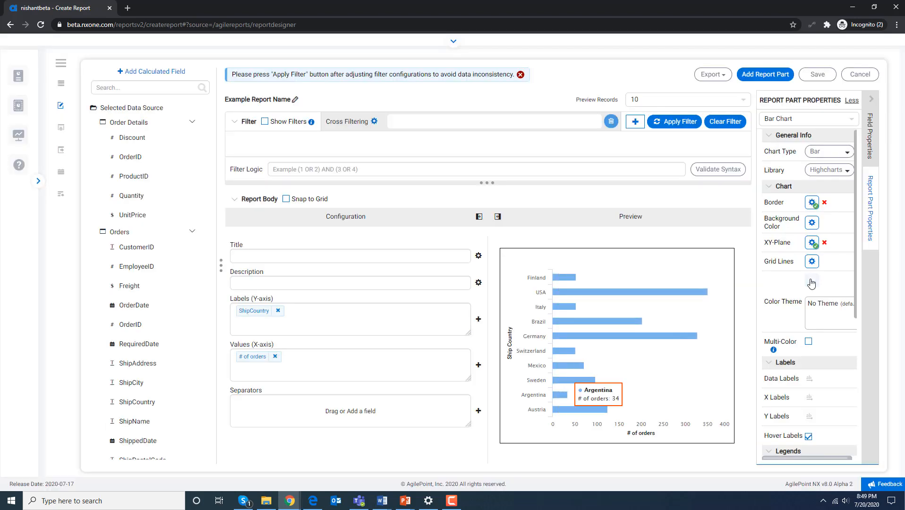
Show black solid grid lines 1 px thick on both the X-axis and the Y-axis of the bar chart.
click(812, 260)
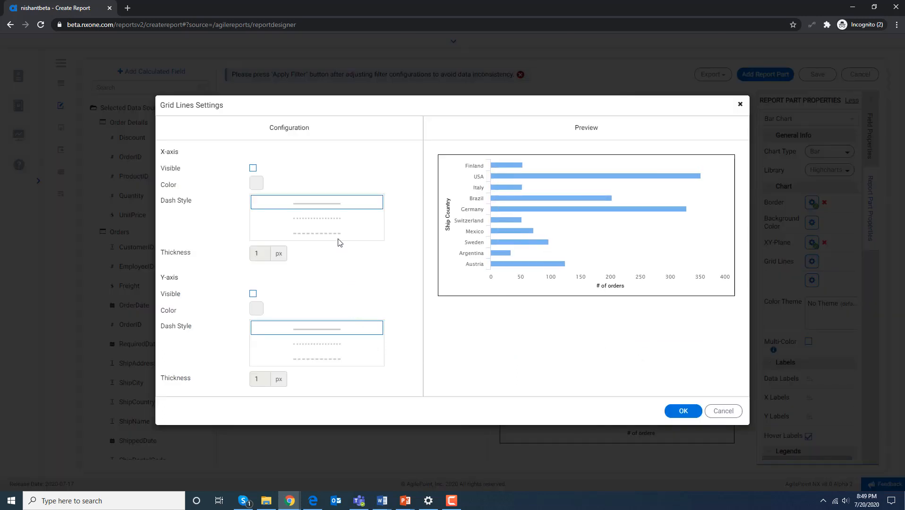
click(253, 169)
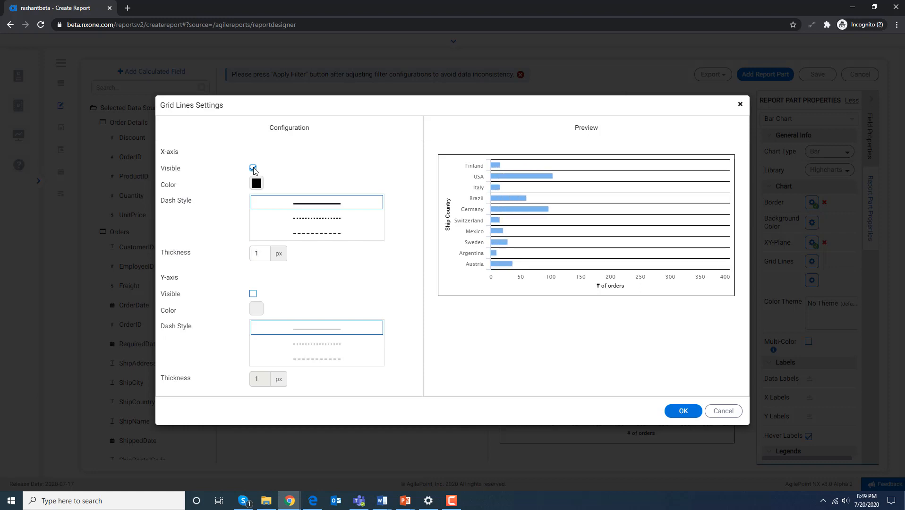
click(253, 294)
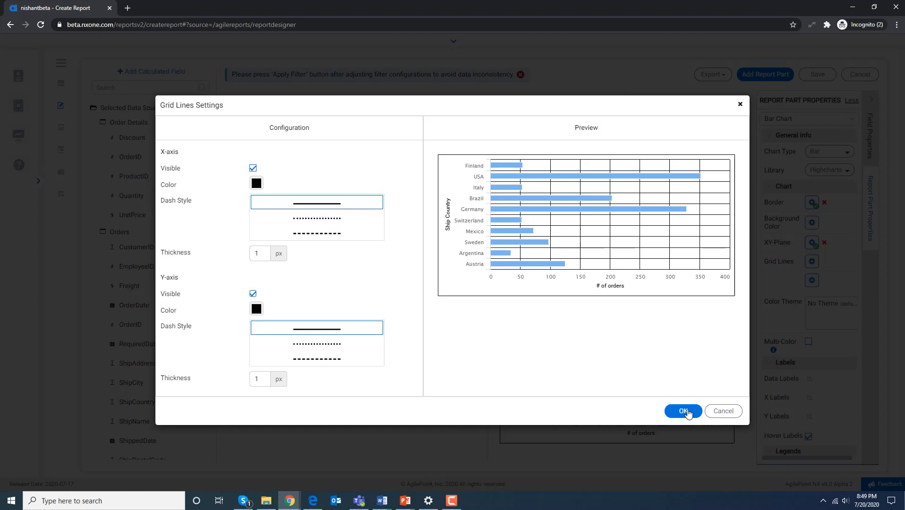
click(684, 412)
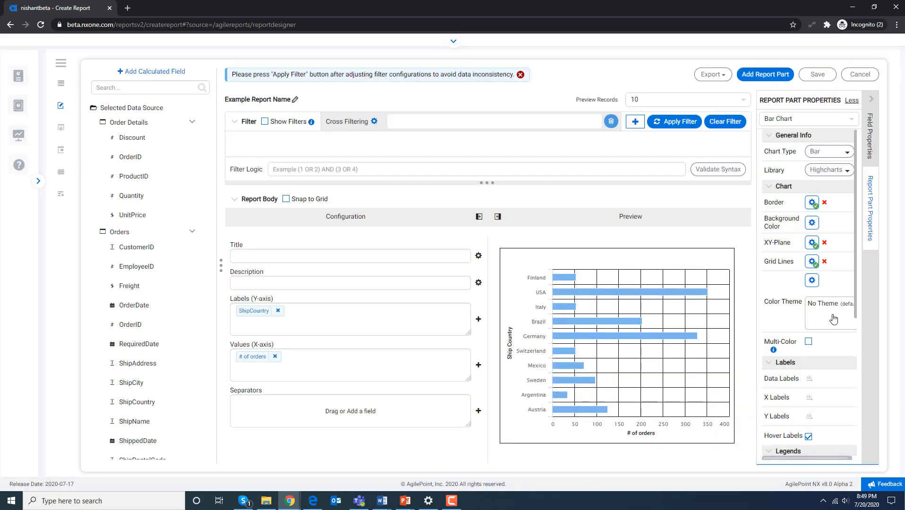
Look through the available color themes and try out the multi-color option on the chart's bars.
click(812, 281)
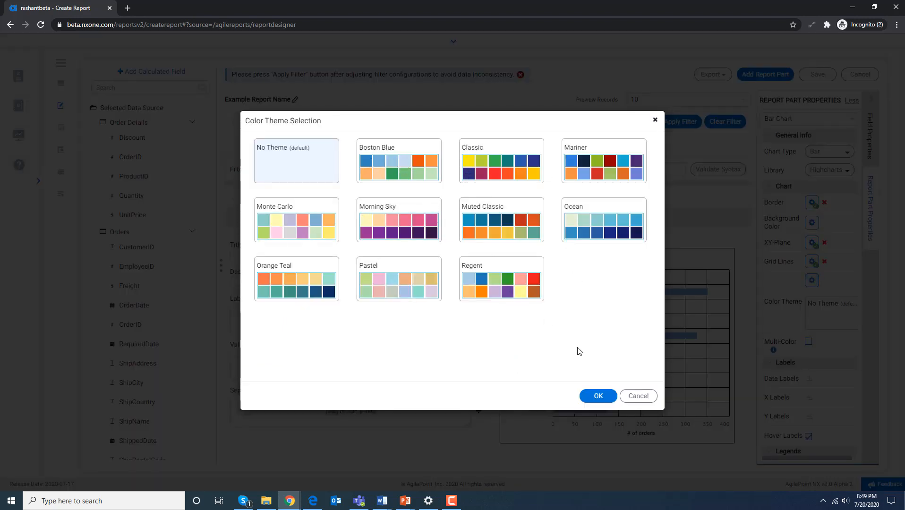
click(639, 396)
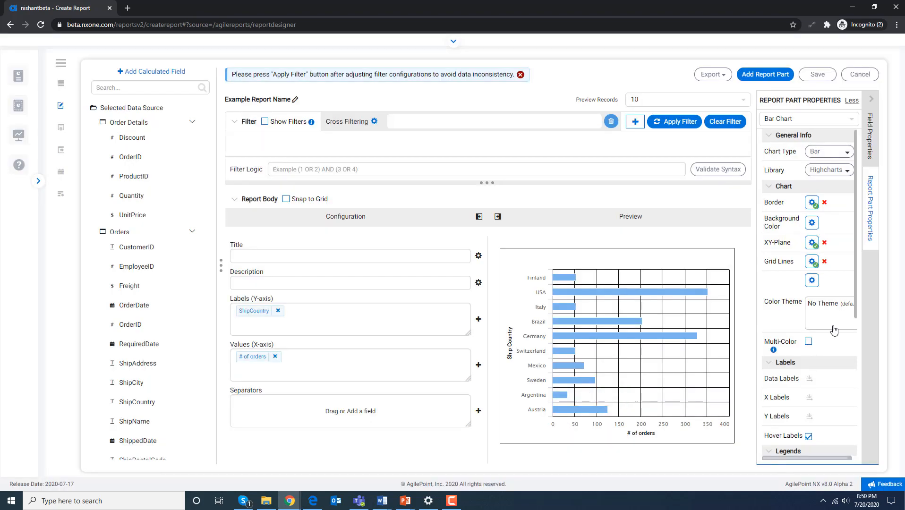
click(809, 341)
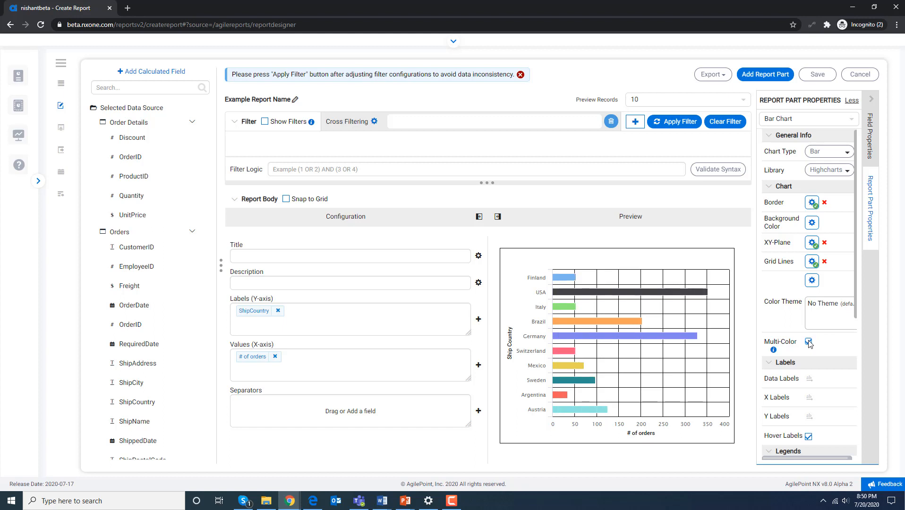
click(809, 342)
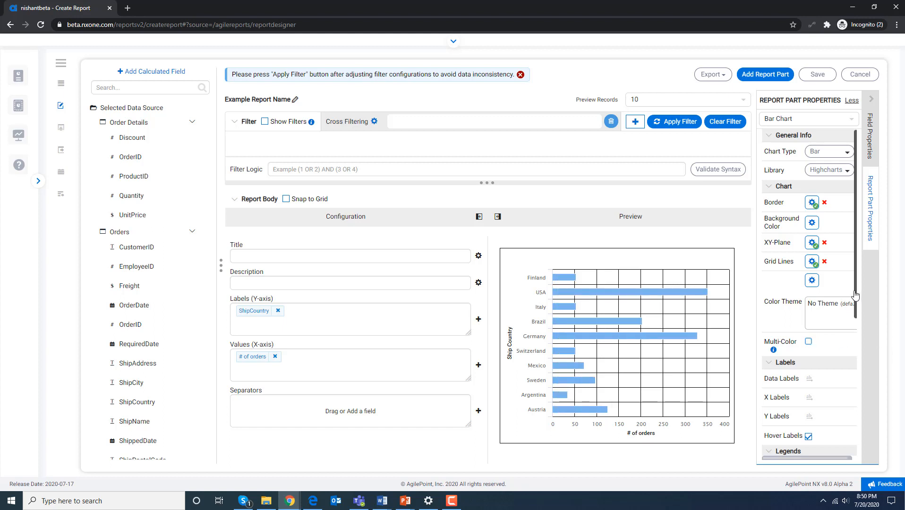
Make the bar chart's legend visible with Right and Bottom alignment, and show the value labels on the bars.
drag(858, 300, 872, 389)
click(809, 233)
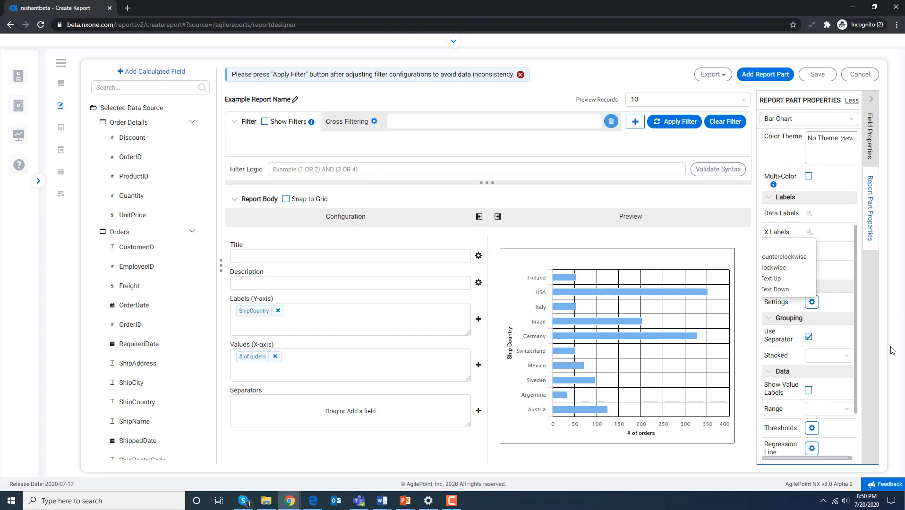
click(850, 313)
click(812, 303)
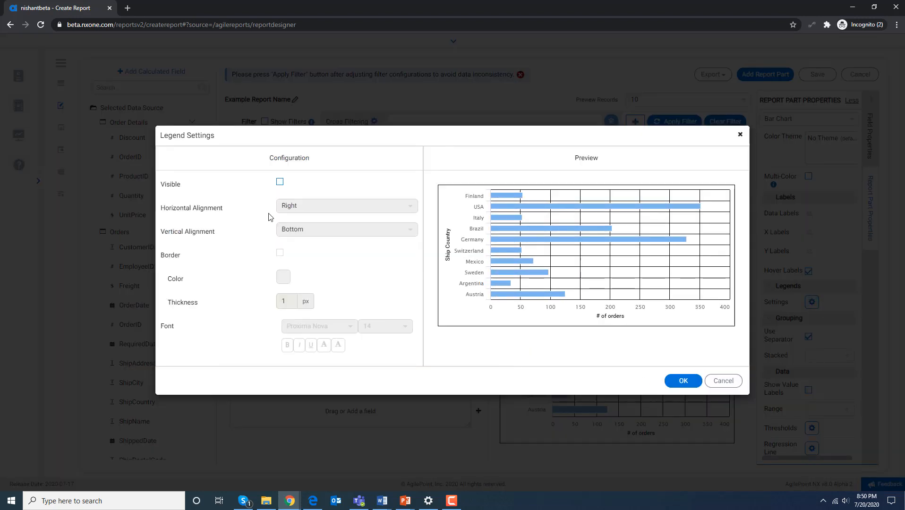
click(279, 182)
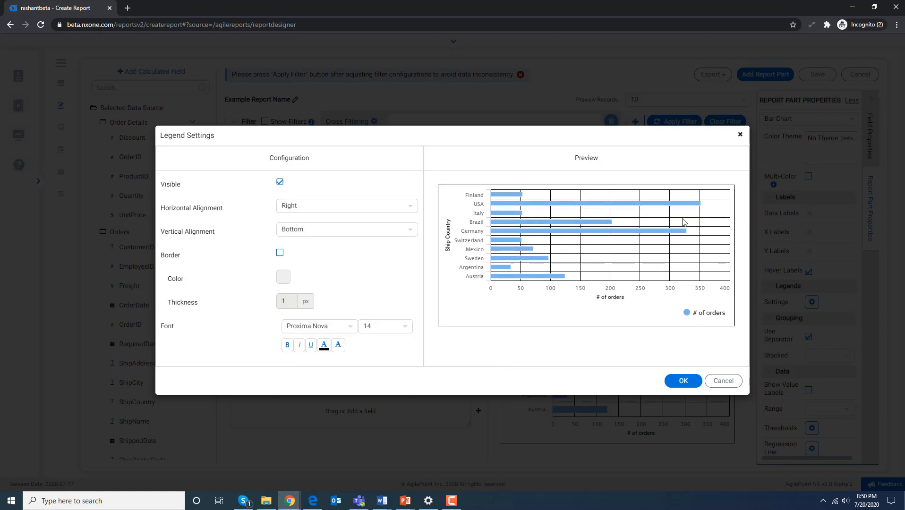
click(683, 381)
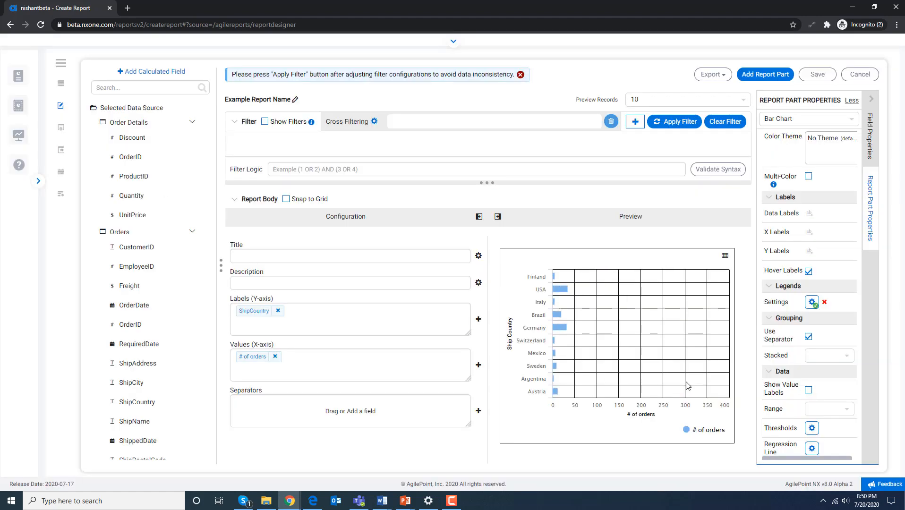
scroll(856, 360, down, 3)
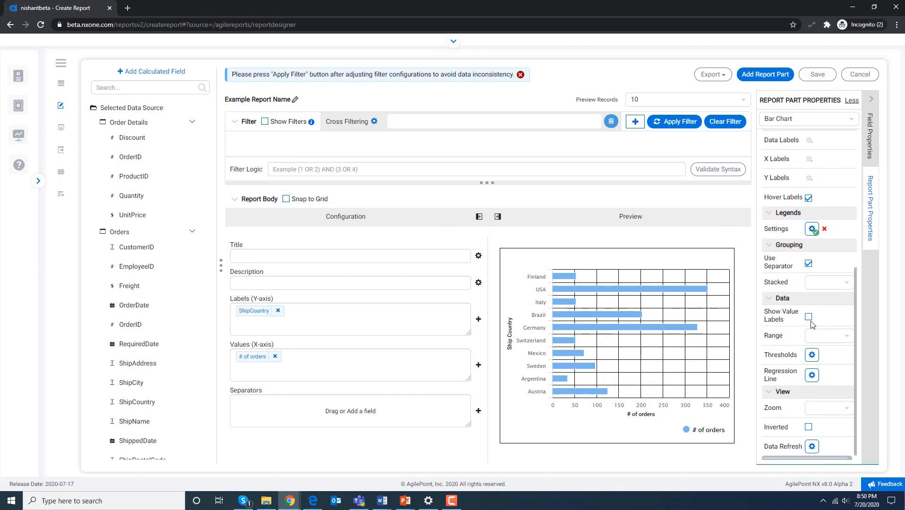
click(809, 317)
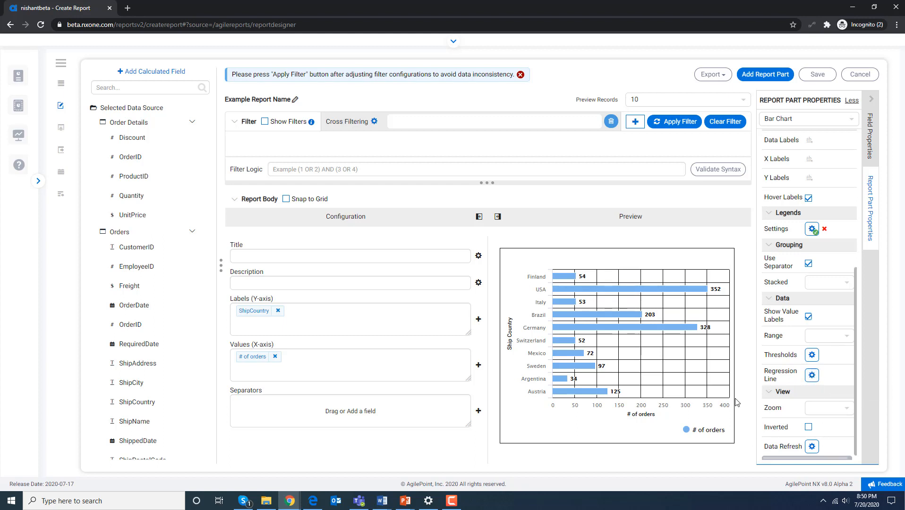
Switch the bar chart part to its preview and narrow it to about half the report body's width.
mouse_move(565, 215)
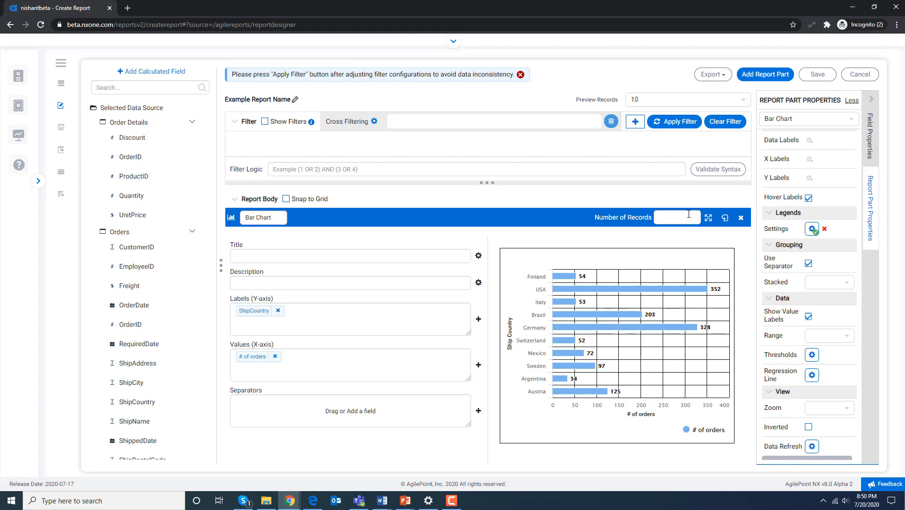
click(726, 218)
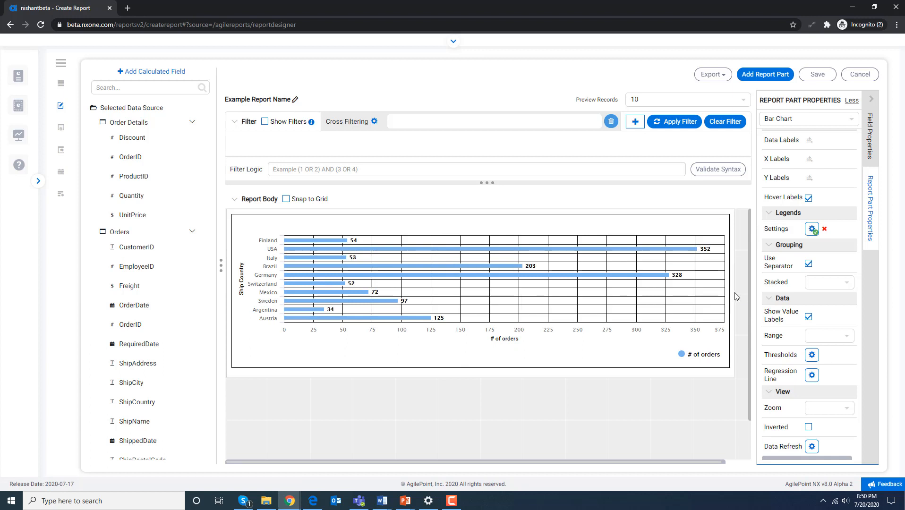
drag(735, 297, 467, 318)
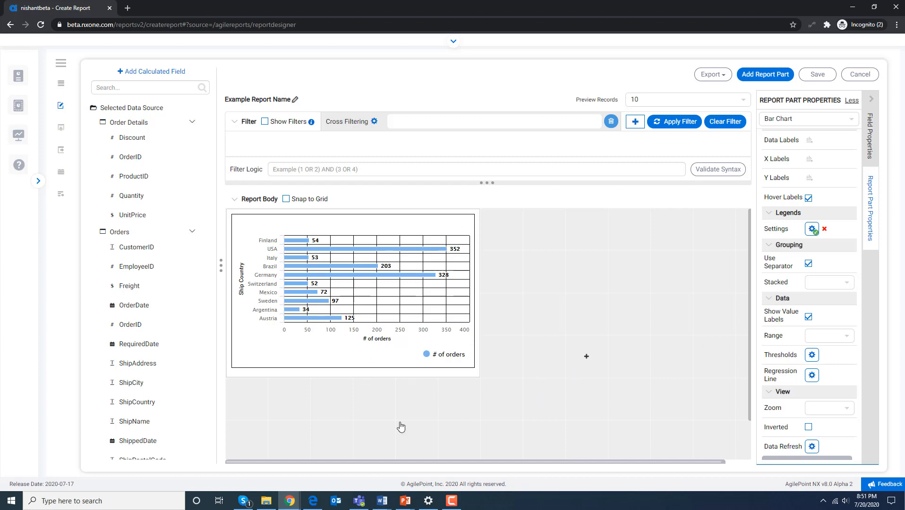
Add a new chart report part below the bar chart, keeping Line as its chart type.
click(247, 401)
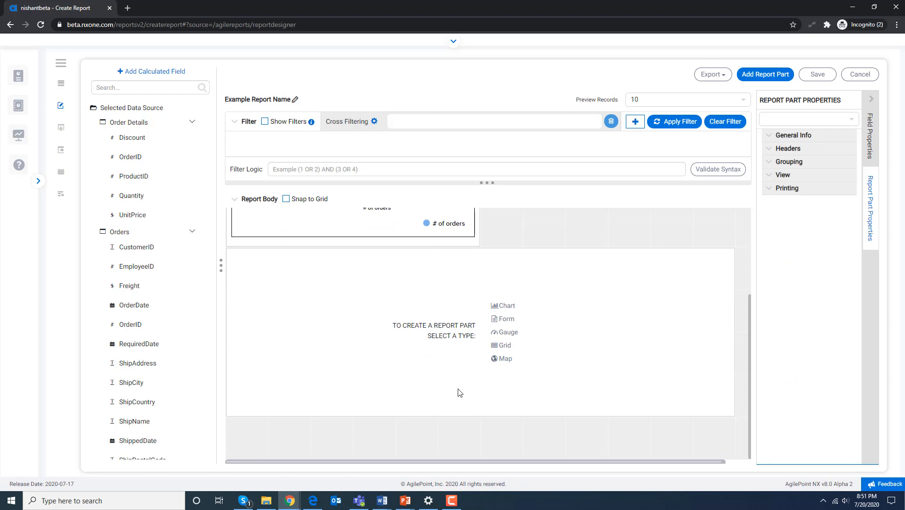
click(503, 307)
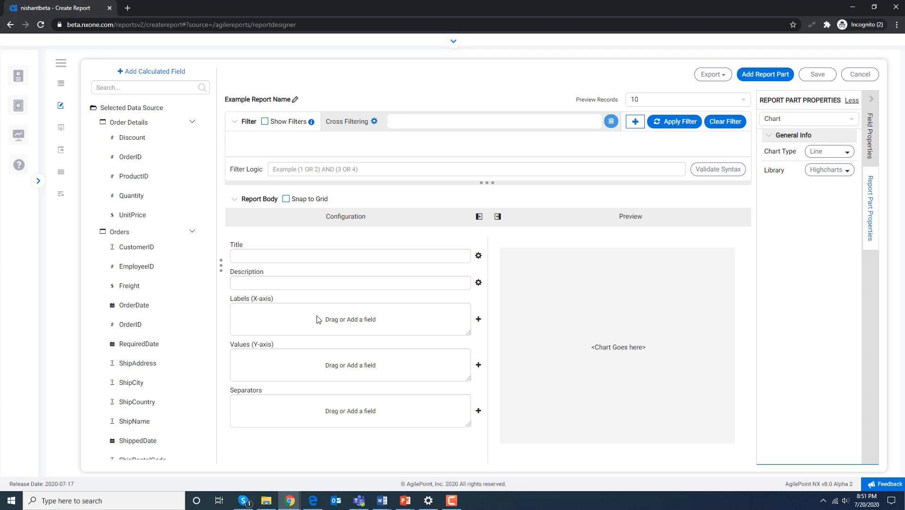
click(837, 156)
click(838, 156)
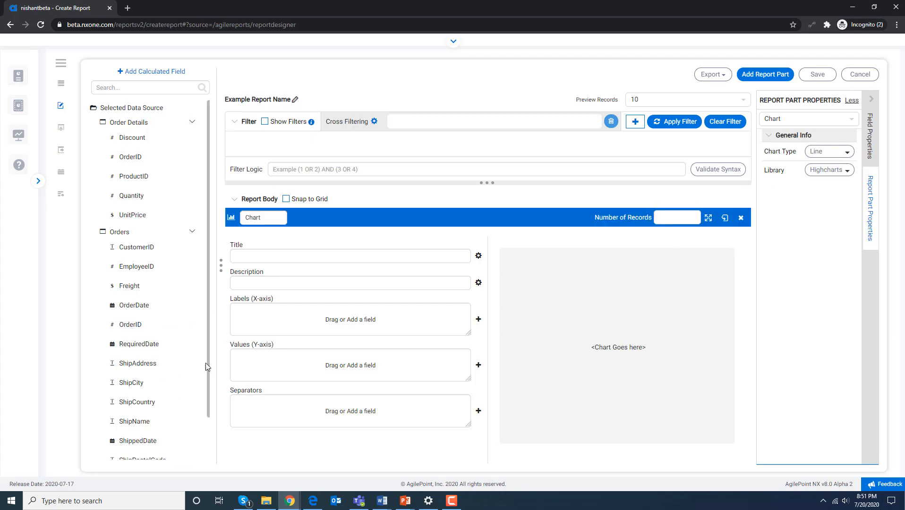
Use the Orders table's OrderDate as the line chart's labels and Freight as its values, and bring up the chart's report part properties.
drag(208, 370, 210, 424)
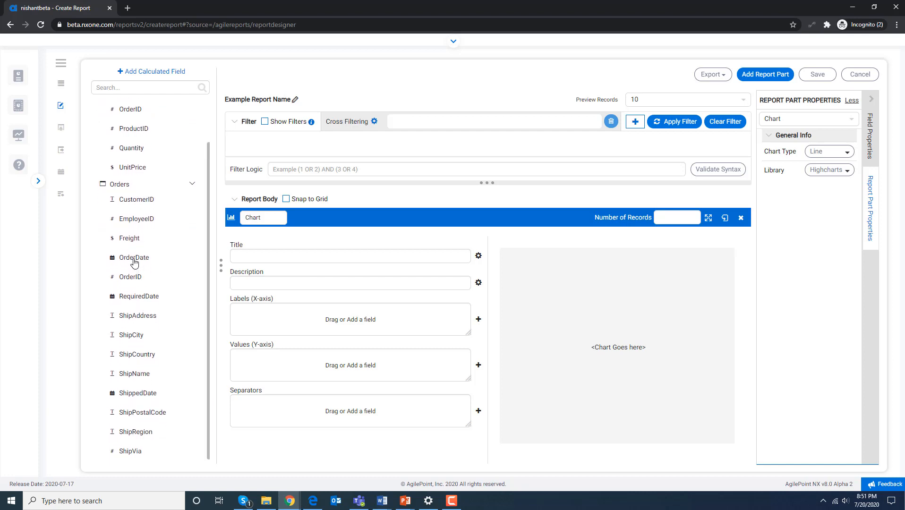
drag(135, 258, 295, 317)
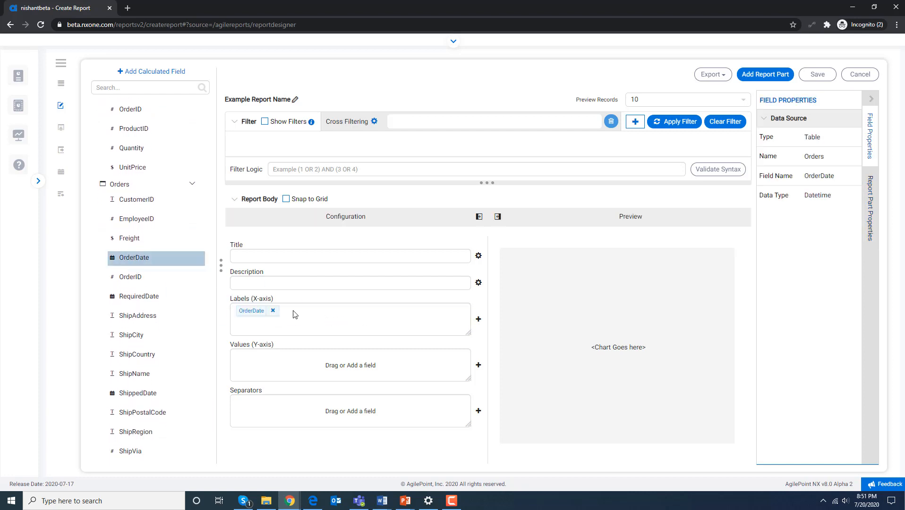
click(246, 314)
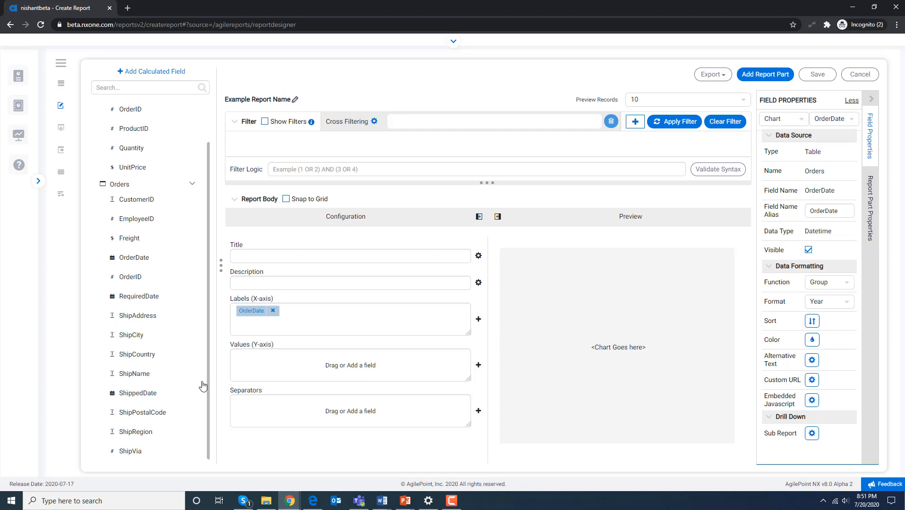
drag(129, 244, 285, 361)
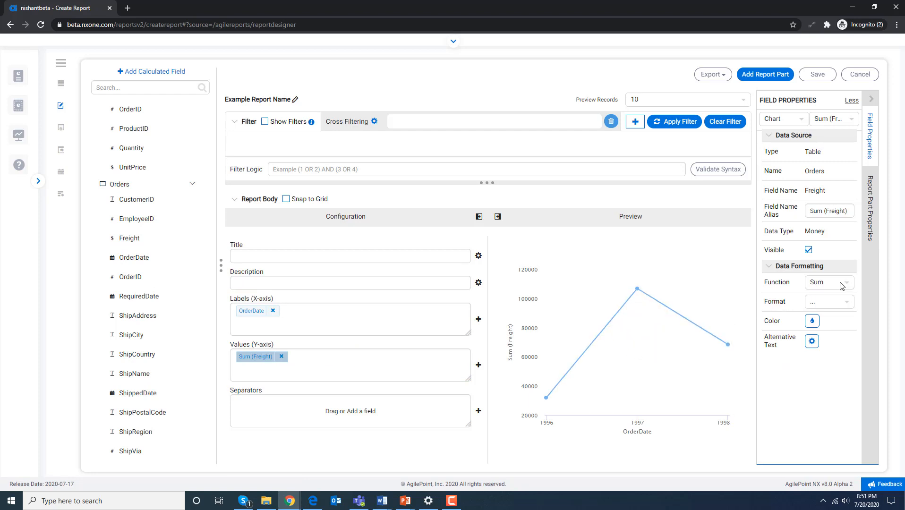
mouse_move(630, 332)
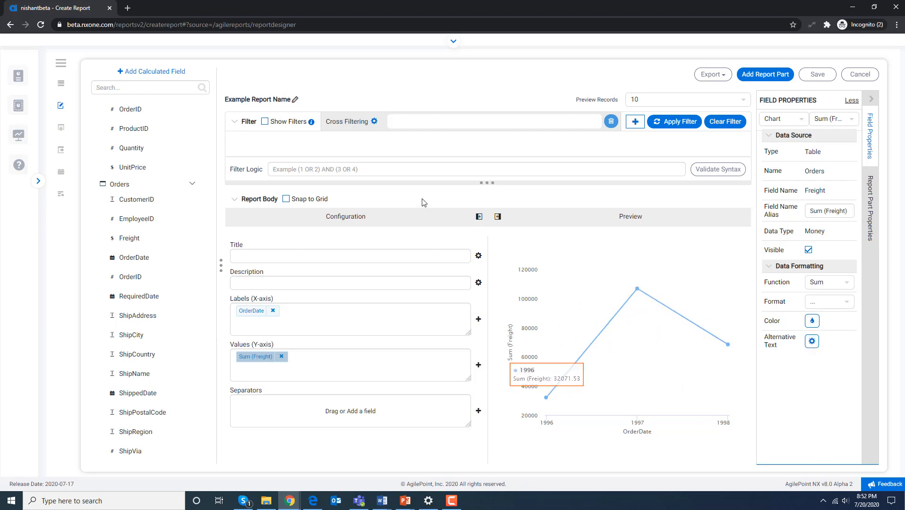
click(436, 216)
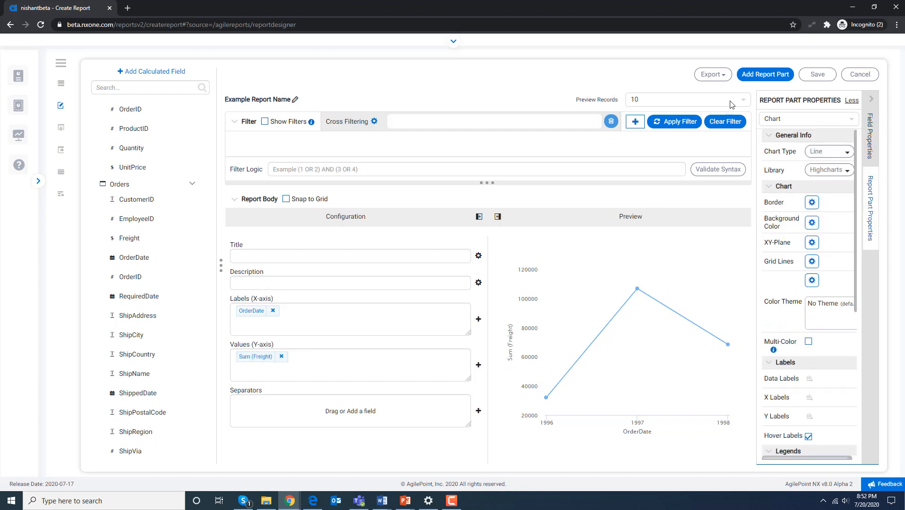
Set the preview records to 1000 and give the line chart's Sum (Freight) regression line the green color 3AC76E.
click(742, 105)
click(690, 141)
drag(853, 307, 868, 408)
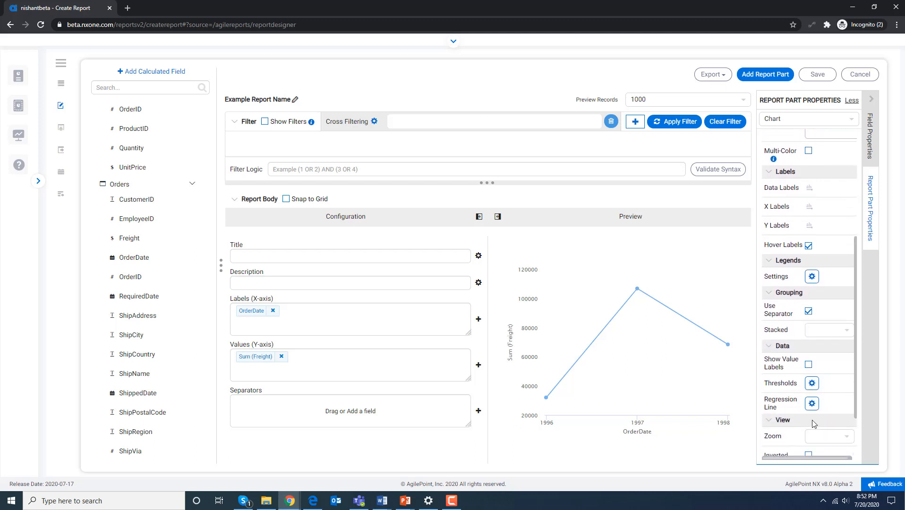
click(812, 403)
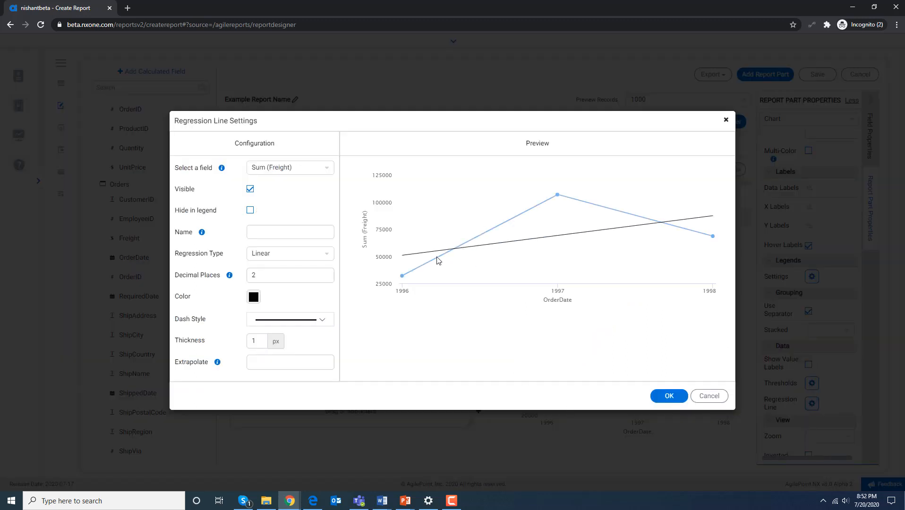
click(253, 298)
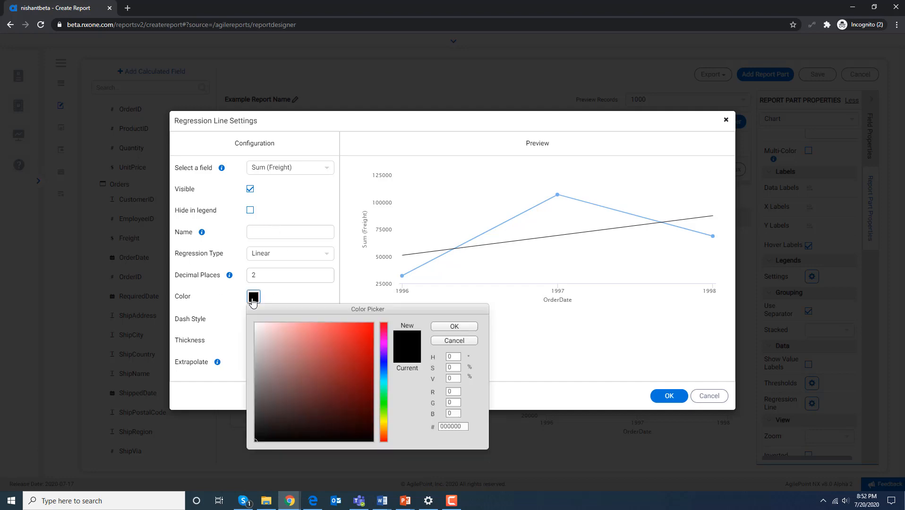
click(384, 397)
click(339, 349)
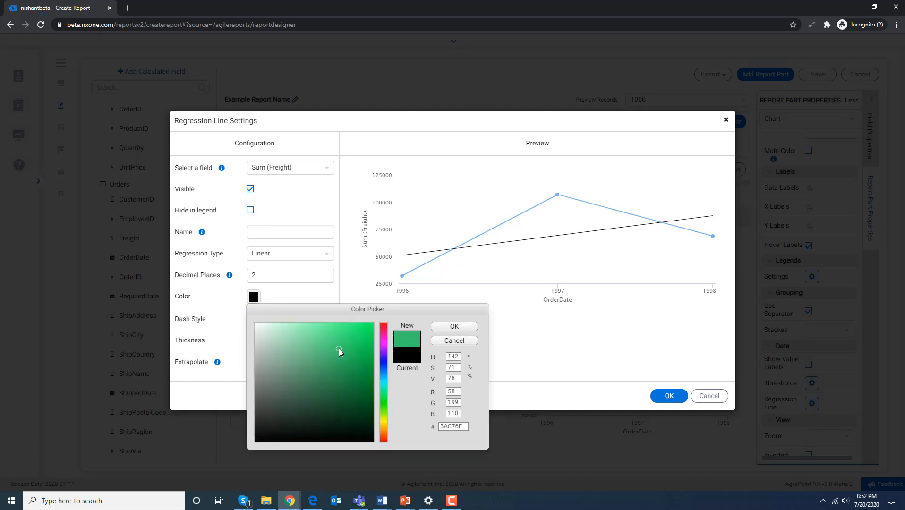
click(454, 327)
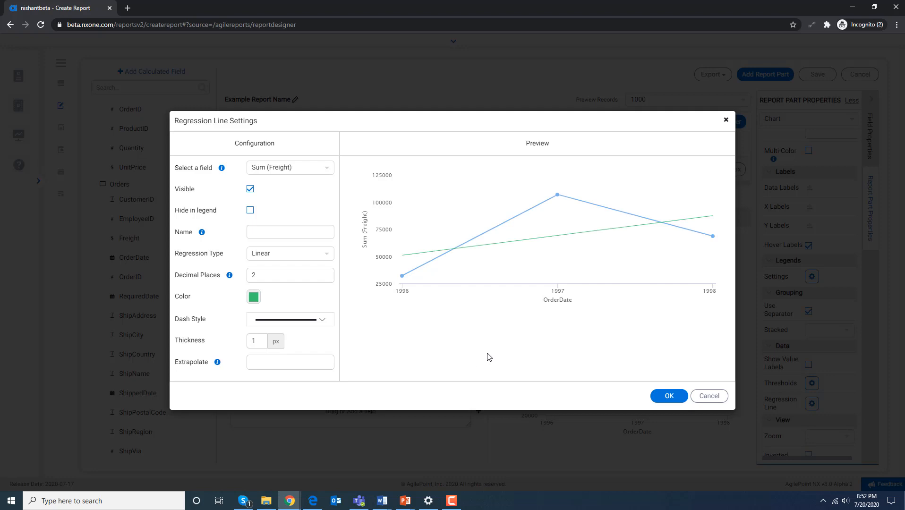
Try the Polynomial, Logarithmic and Exponential regression types on the line chart's freight values.
click(313, 255)
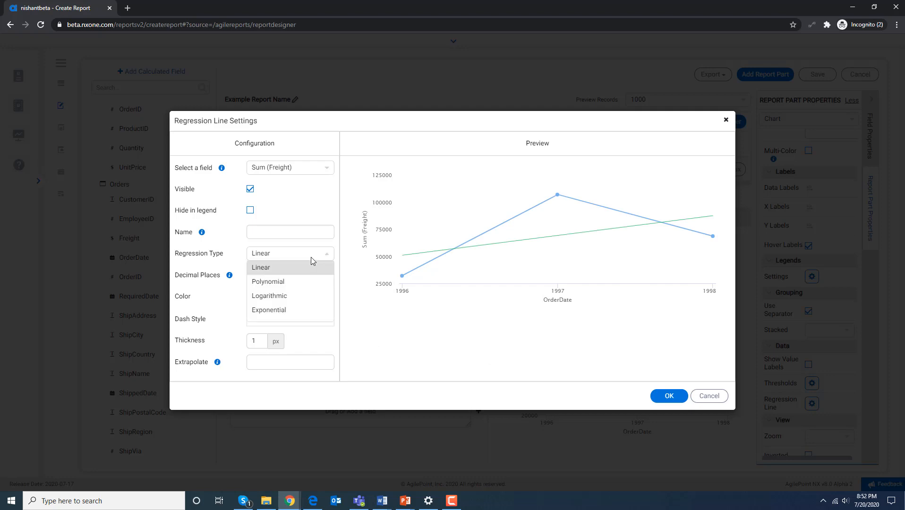
click(307, 282)
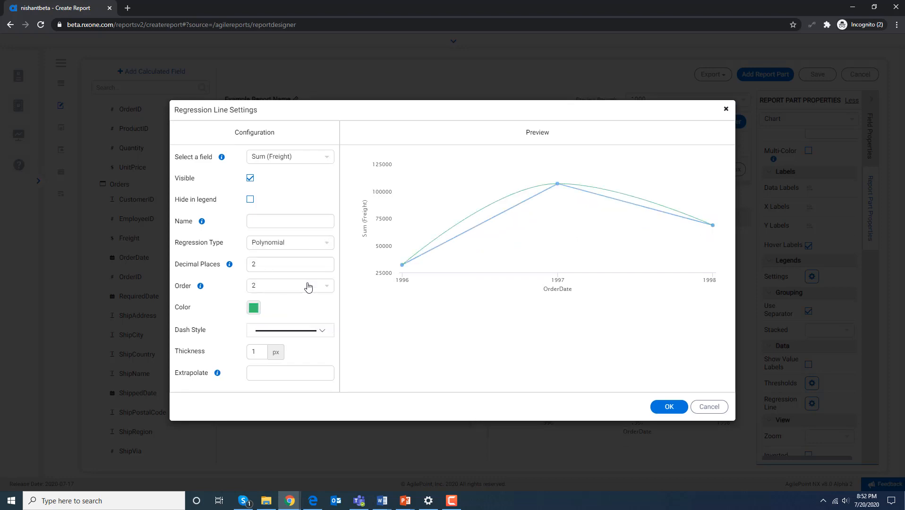
click(295, 244)
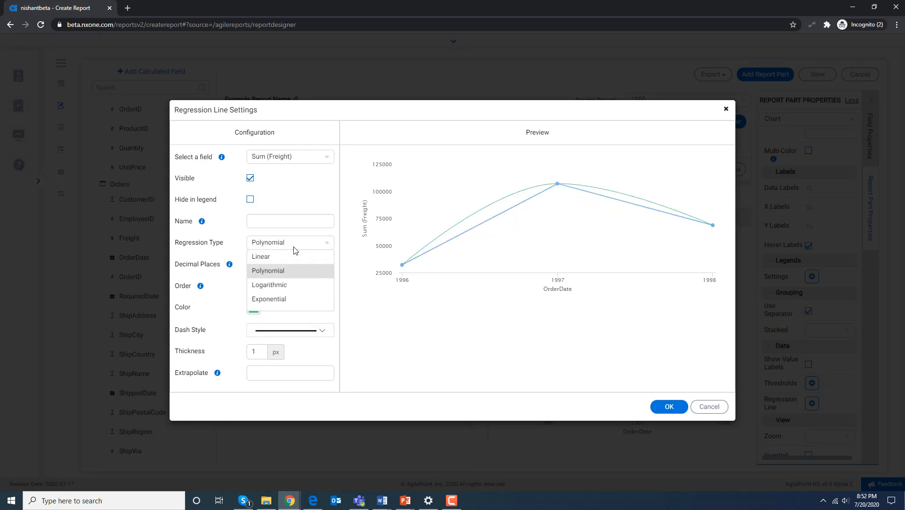
click(295, 284)
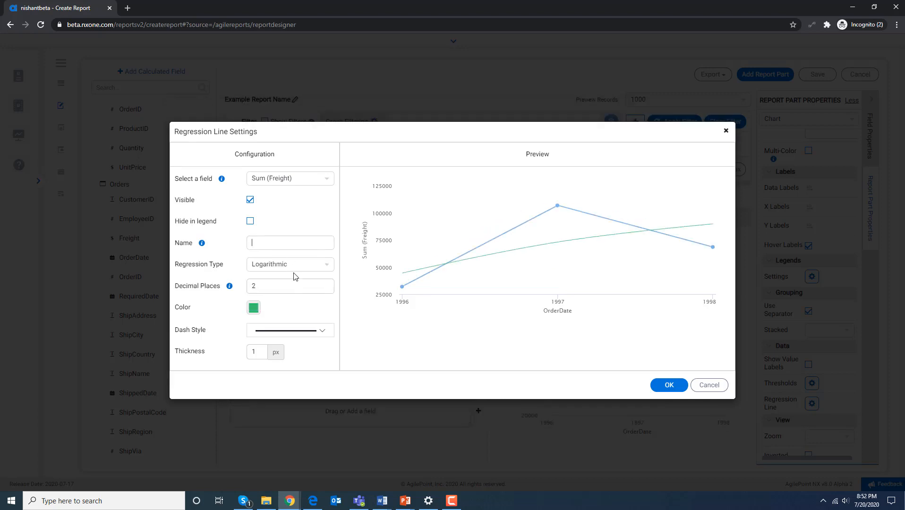
click(295, 267)
click(298, 323)
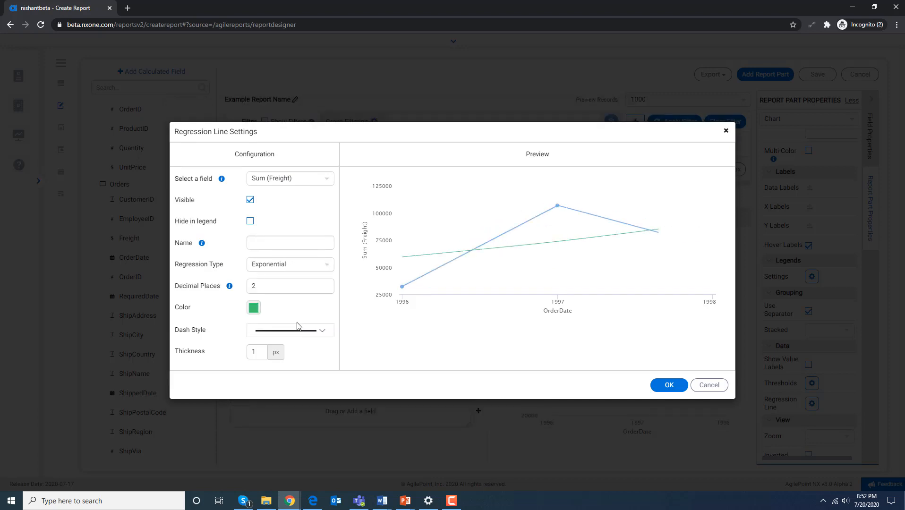
Set the regression type to Linear and apply the regression line settings to the line chart.
click(289, 269)
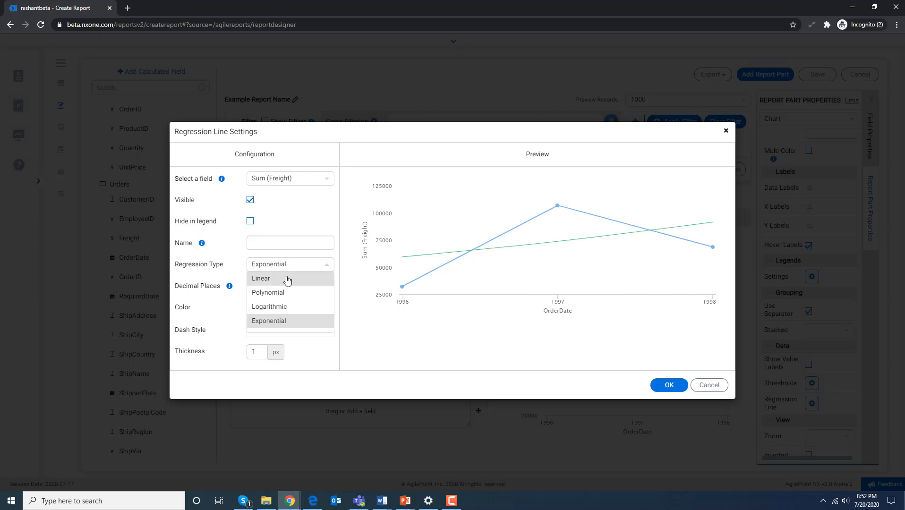
click(289, 282)
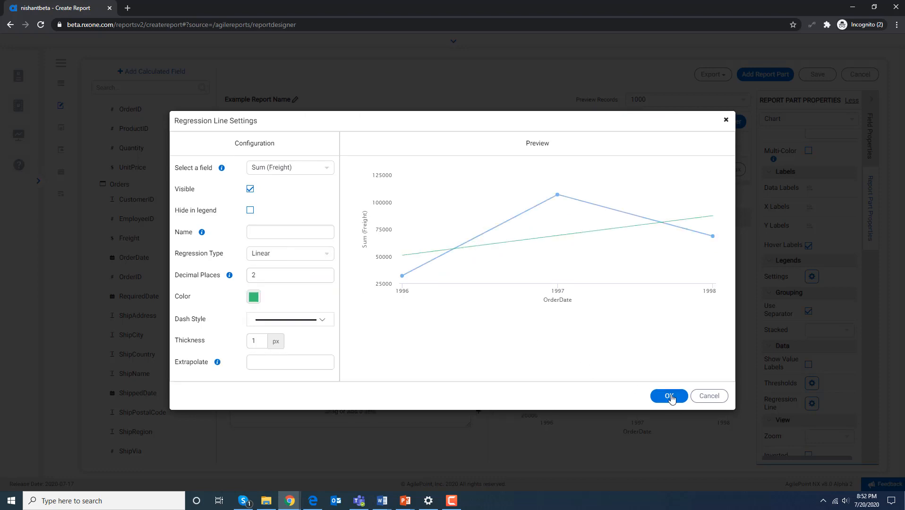
click(670, 396)
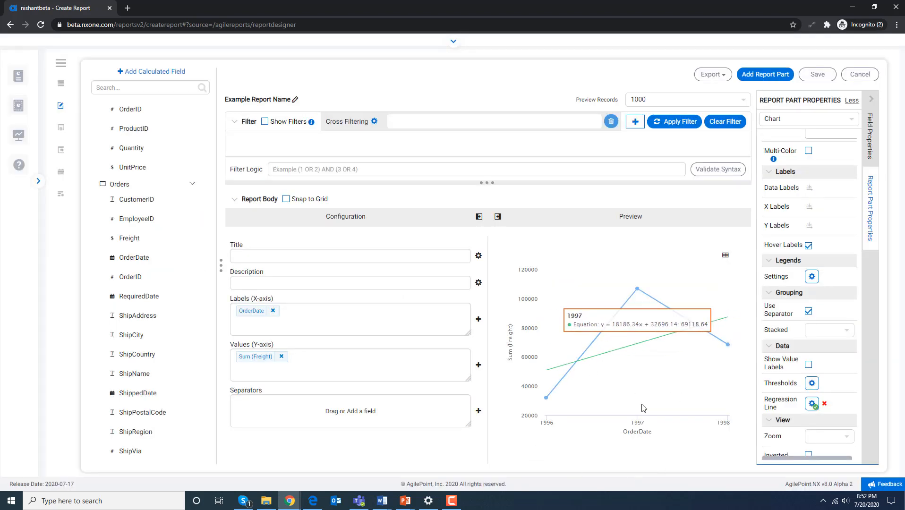
Switch the line chart part to its preview and narrow it to match the bar chart's width.
mouse_move(637, 219)
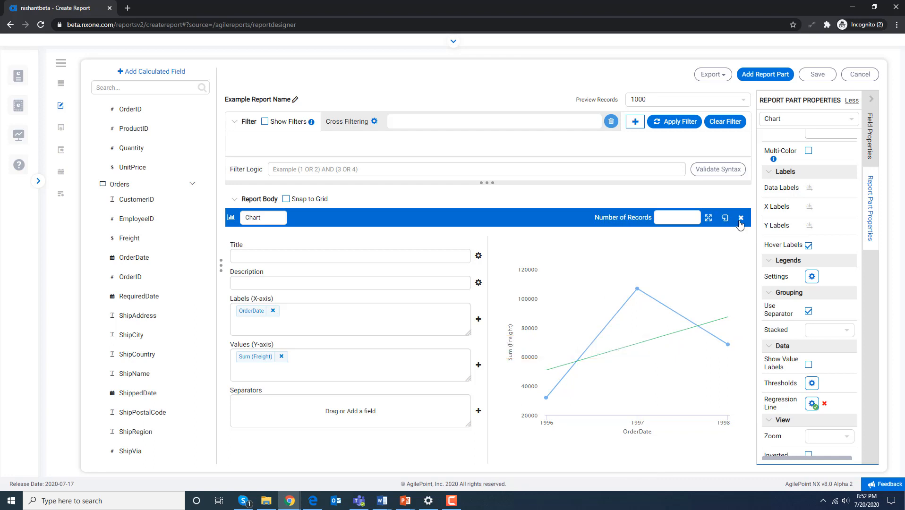
click(726, 217)
scroll(673, 361, down, 1)
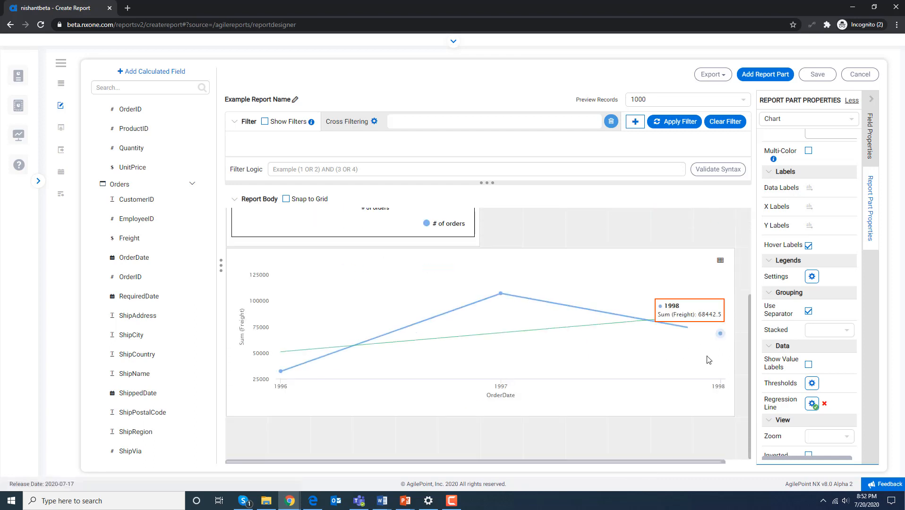
drag(736, 327, 479, 331)
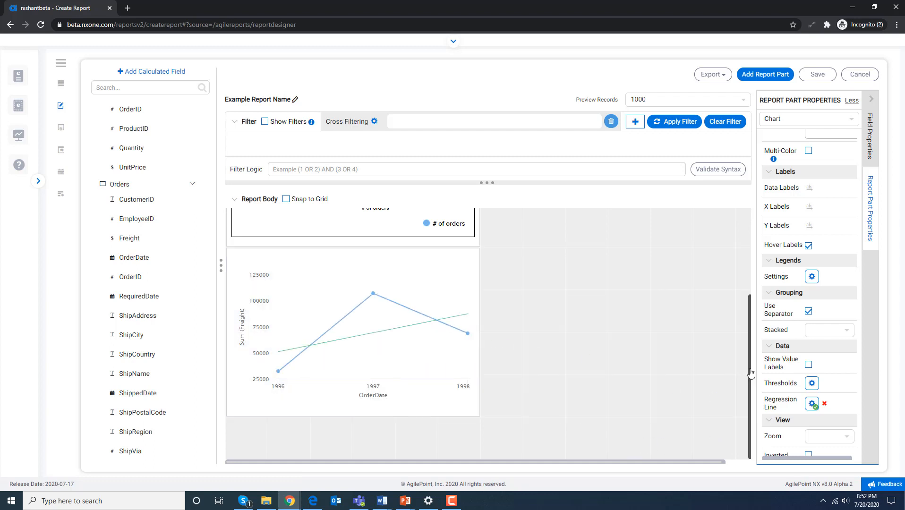
Turn off the value labels in the bar chart's configuration and return the part to its preview.
scroll(745, 330, up, 1)
scroll(745, 330, up, 3)
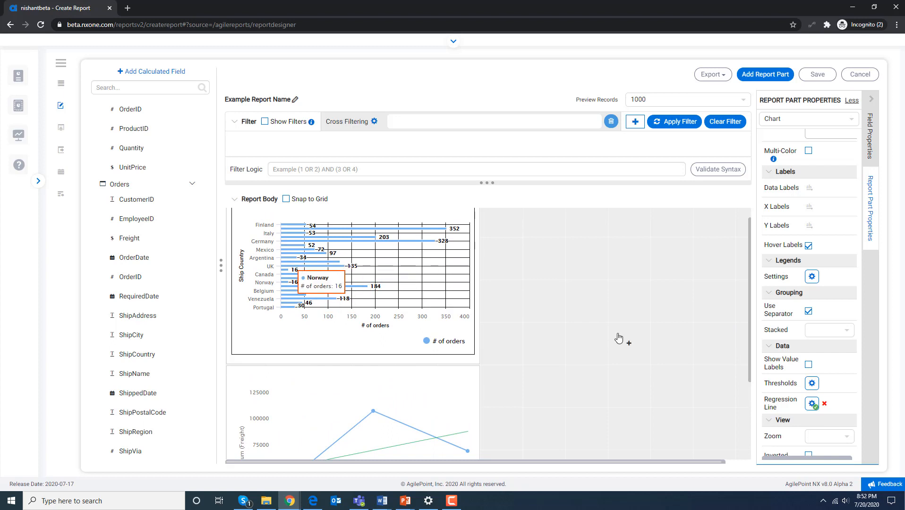
scroll(748, 314, up, 1)
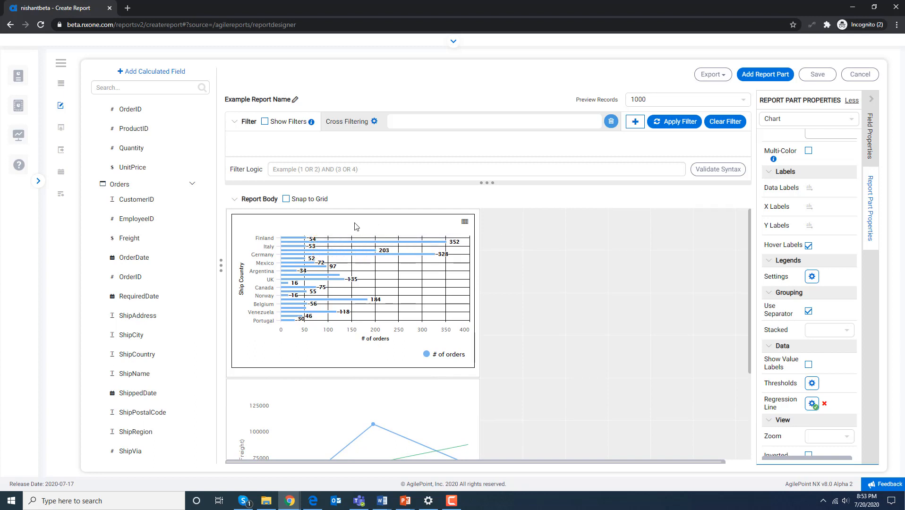
click(390, 216)
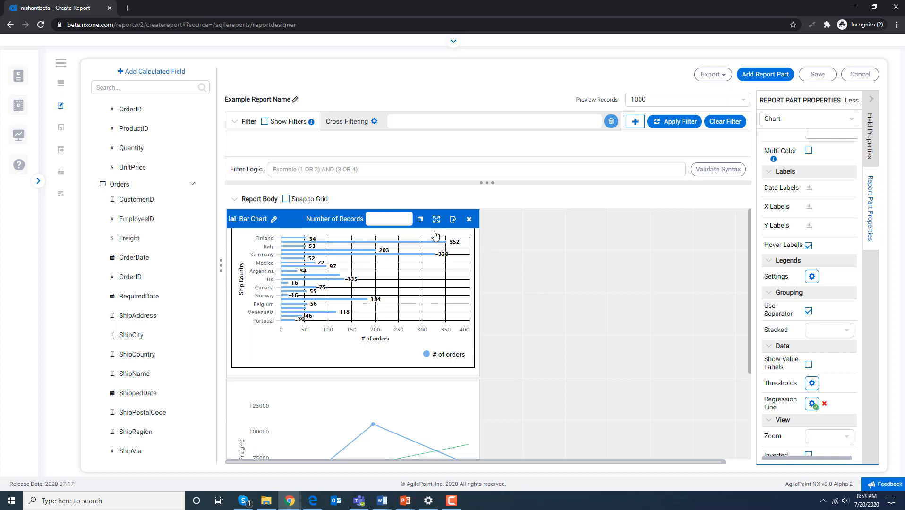
click(453, 222)
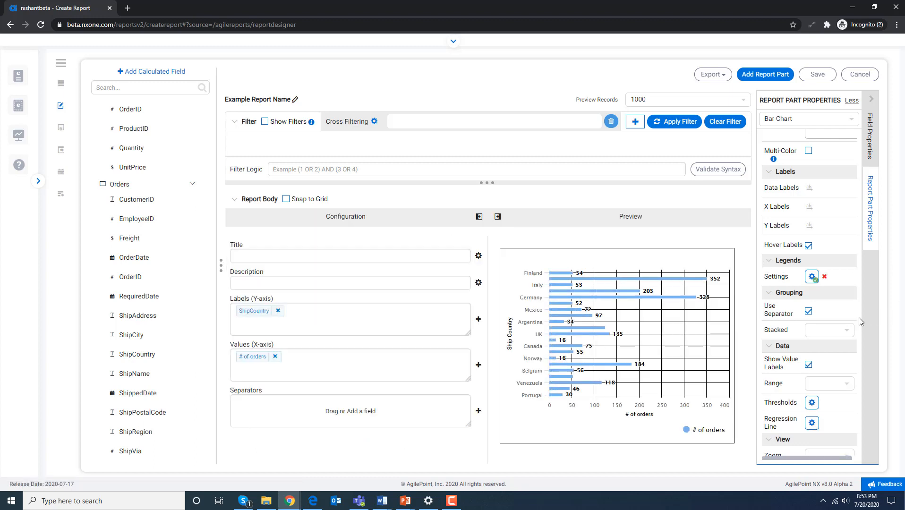
click(809, 366)
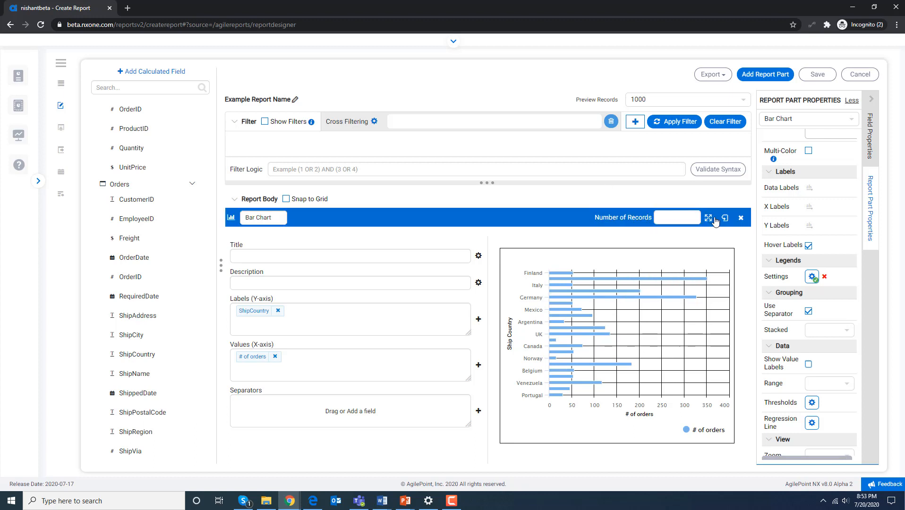
click(725, 219)
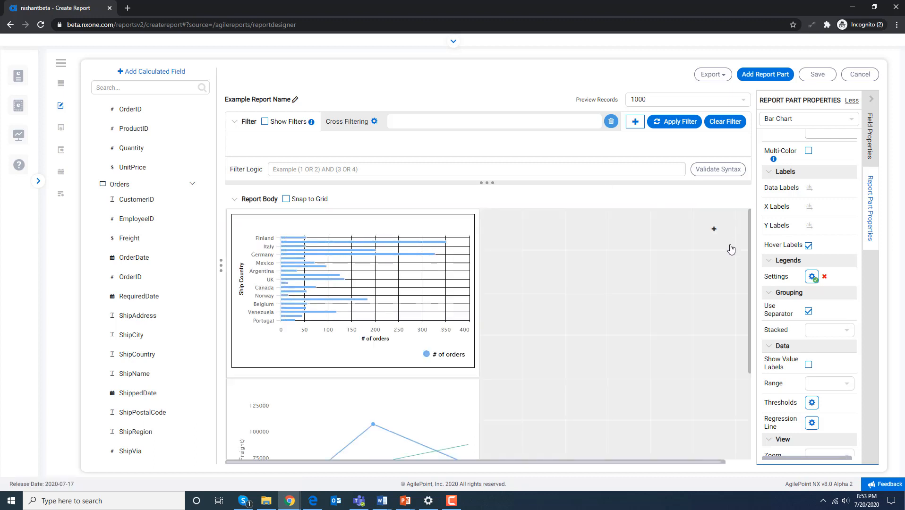
Set the preview records to 10 and add a Grid report part in the empty area beside the bar chart.
click(695, 101)
click(661, 115)
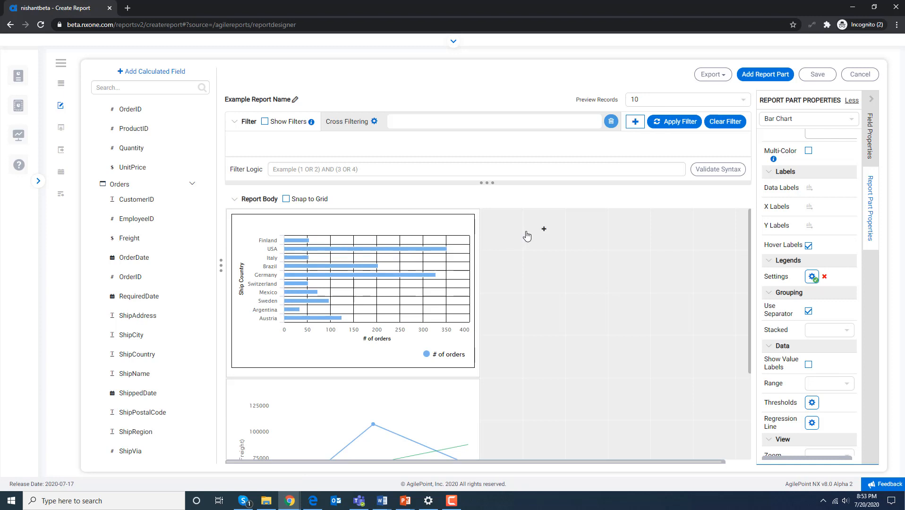
click(502, 230)
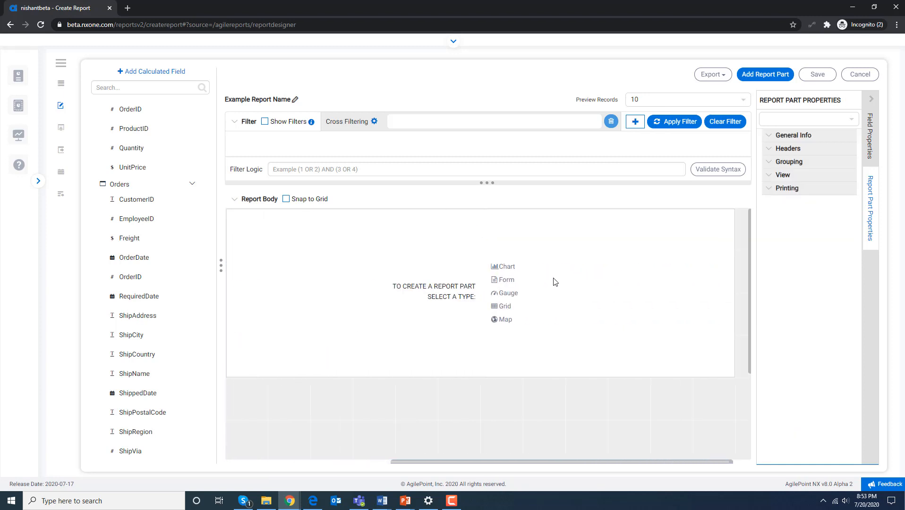
click(502, 310)
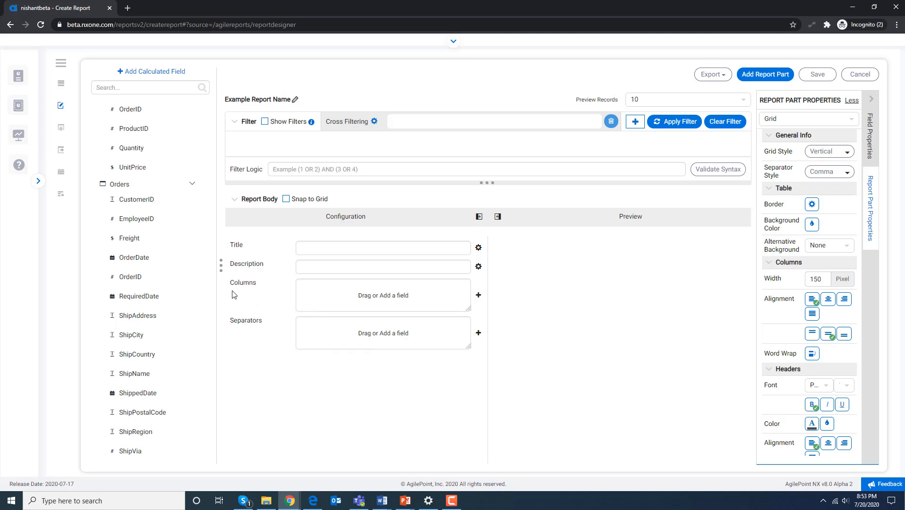
Add ShipCountry and OrderID from Orders, and Quantity and UnitPrice from Order Details, as the grid's columns.
drag(147, 355, 332, 298)
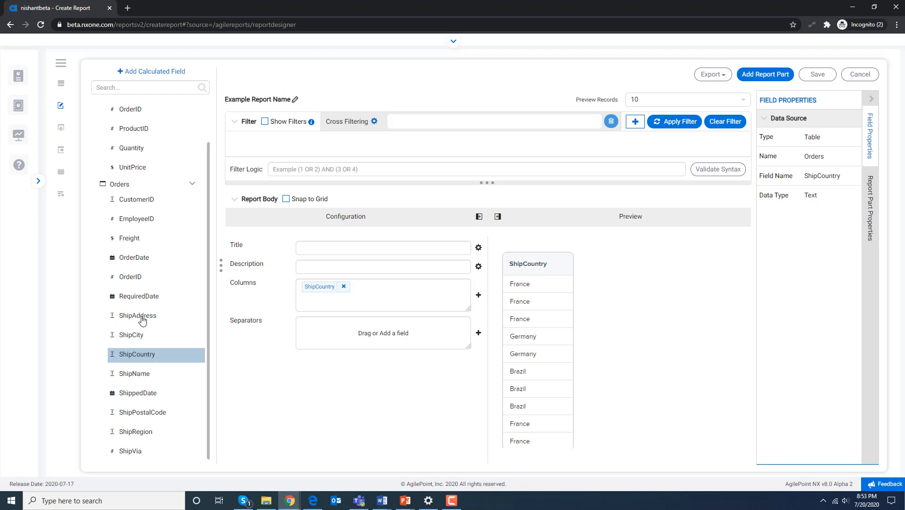
drag(137, 281, 383, 296)
drag(135, 150, 406, 287)
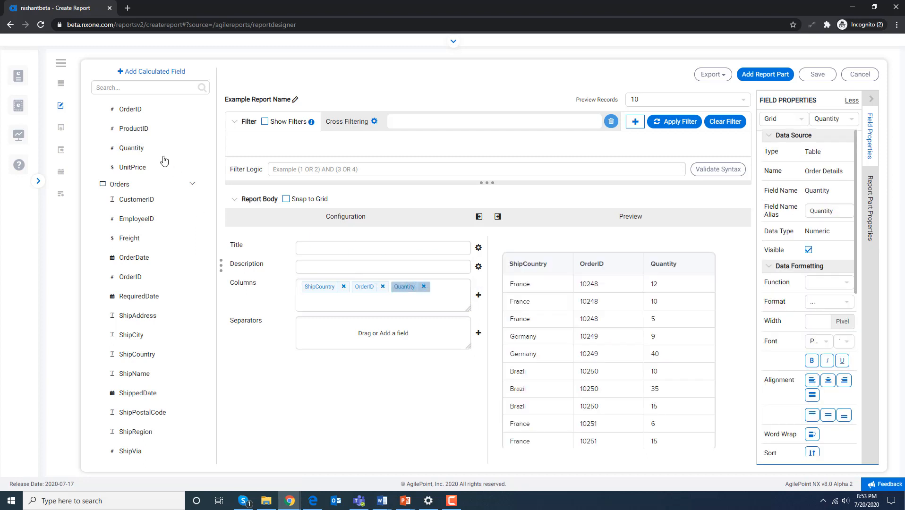
drag(141, 169, 437, 292)
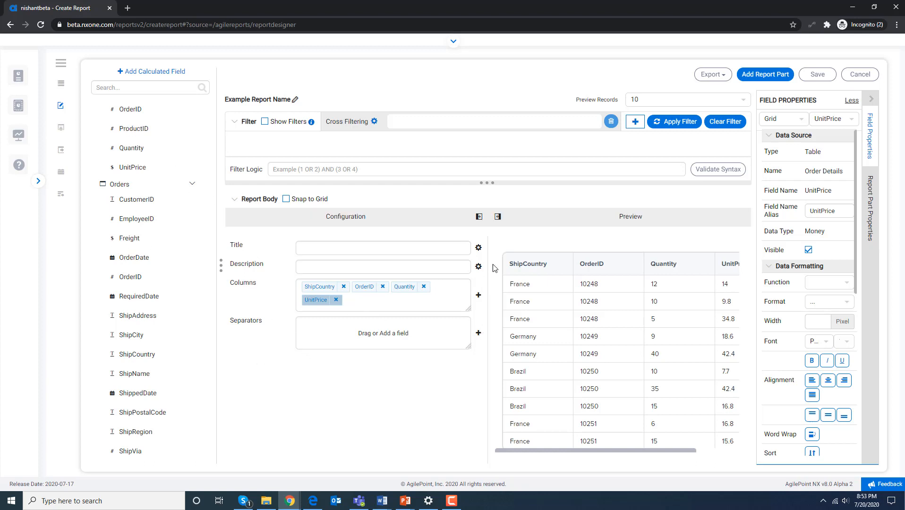
mouse_move(603, 456)
mouse_down()
mouse_move(656, 455)
mouse_move(601, 467)
mouse_up()
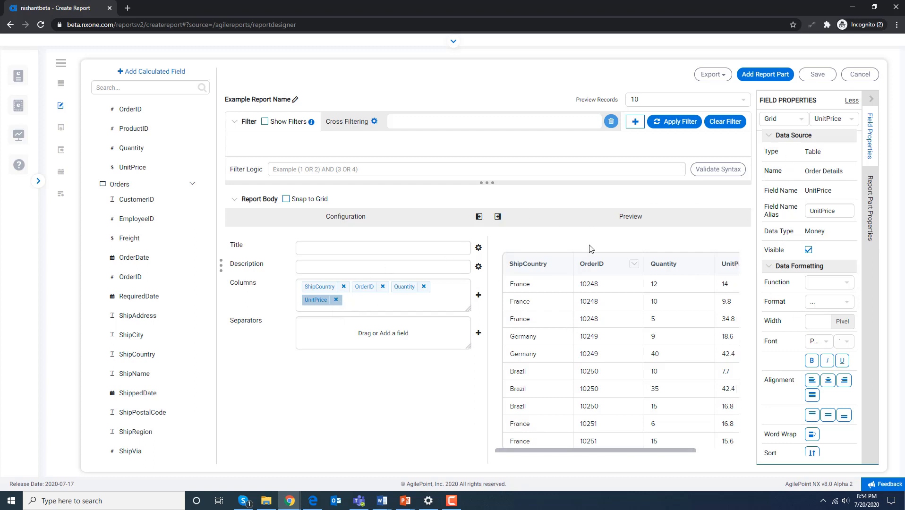
Apply solid black 1 px borders to all outer and inner edges of the grid.
click(559, 226)
mouse_move(557, 223)
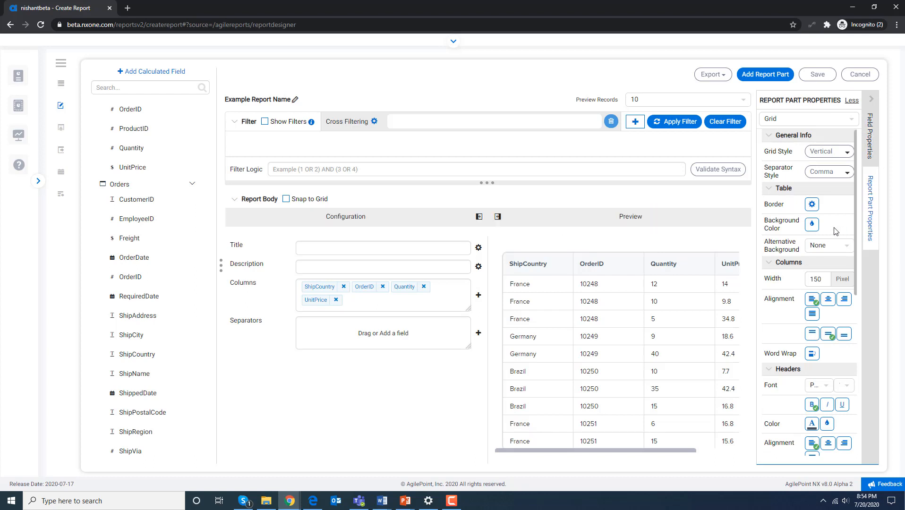
click(812, 205)
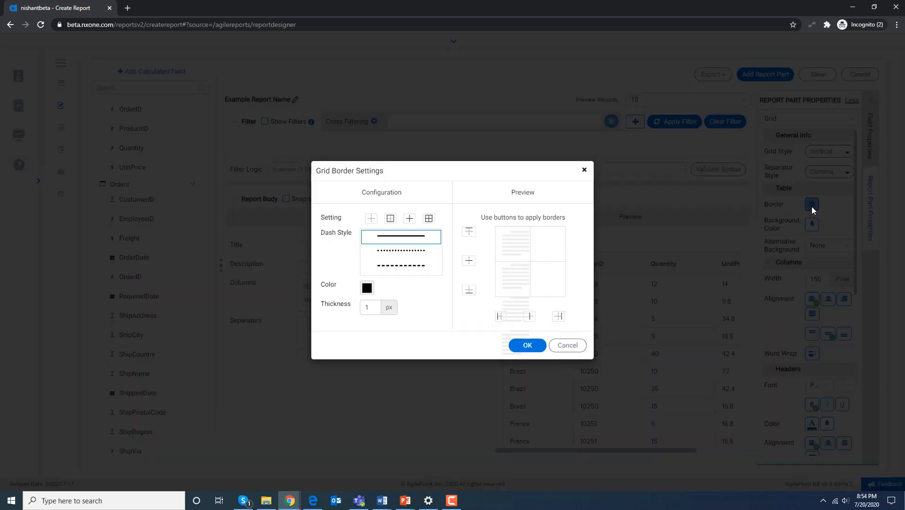
click(429, 220)
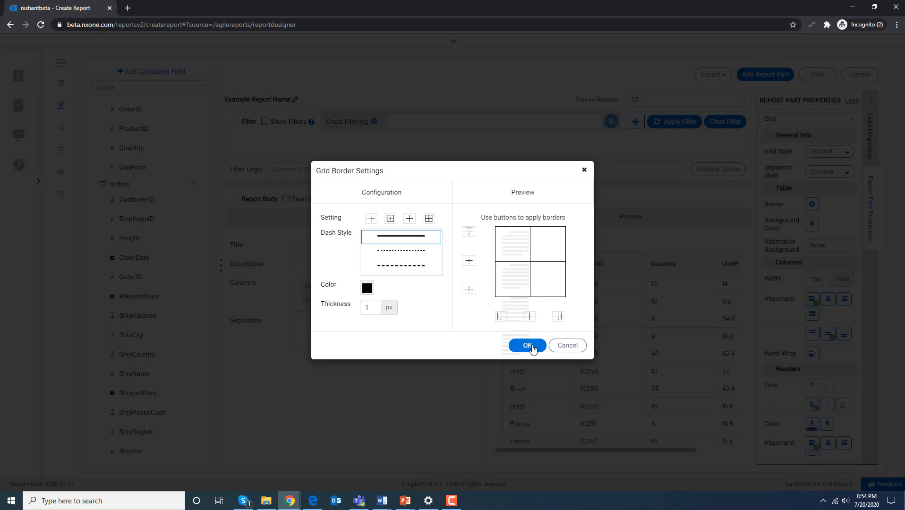
click(389, 220)
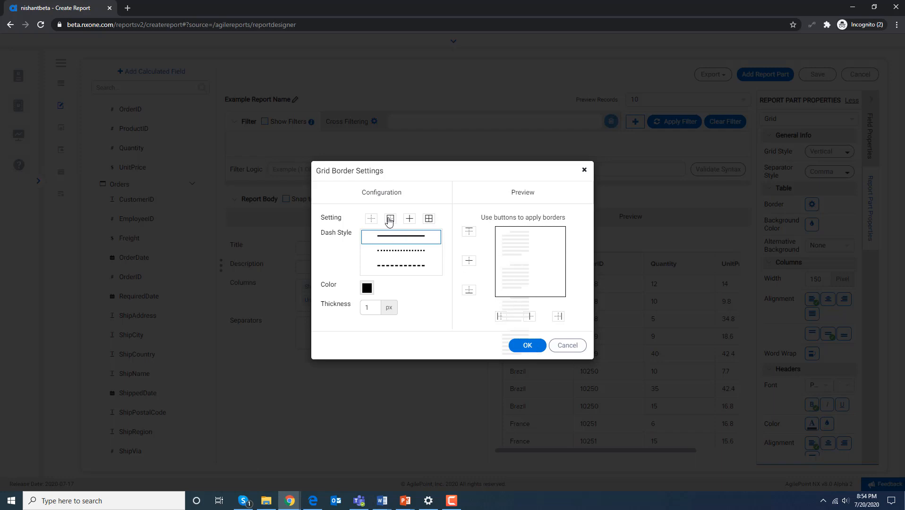
click(410, 220)
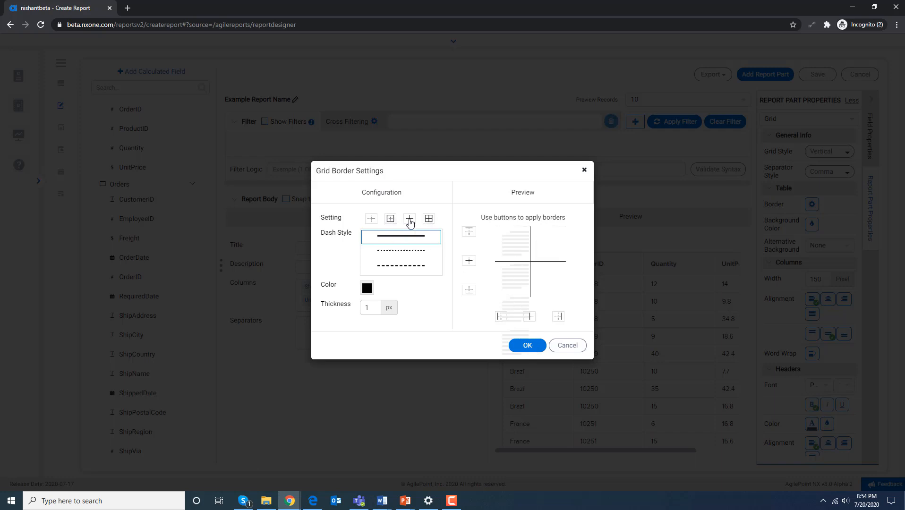
click(429, 220)
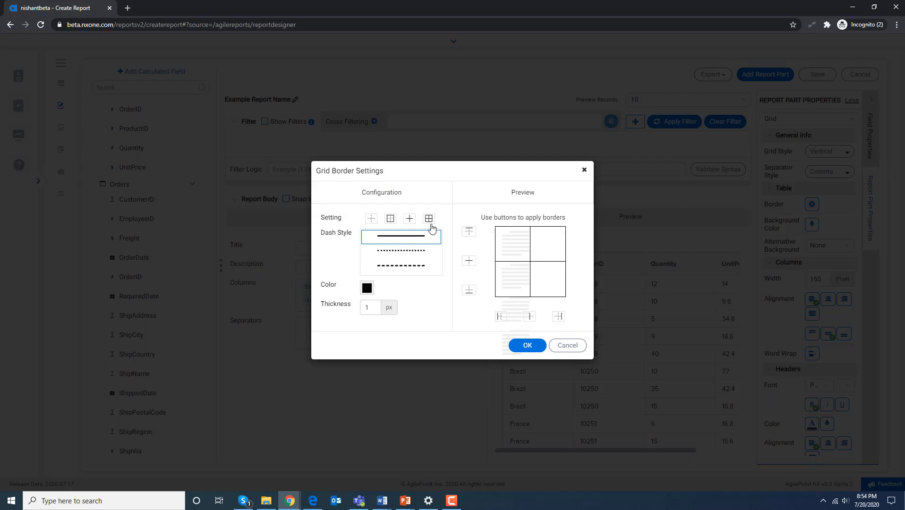
click(527, 346)
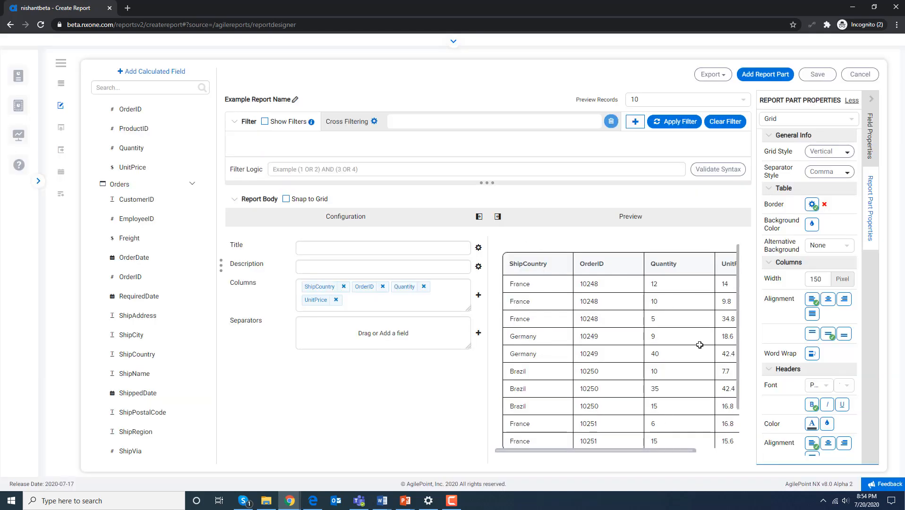
Set the grid's alternative background to Rows after trying the combined columns and rows option.
click(812, 225)
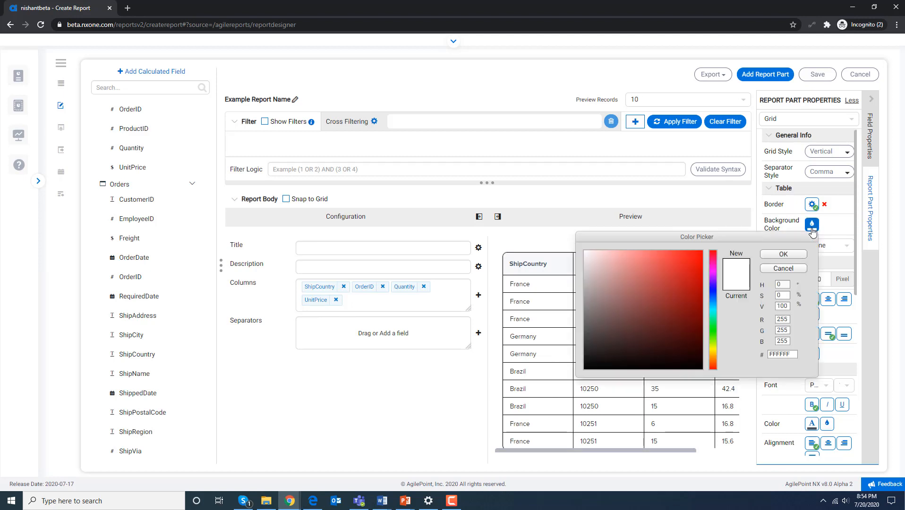
click(844, 229)
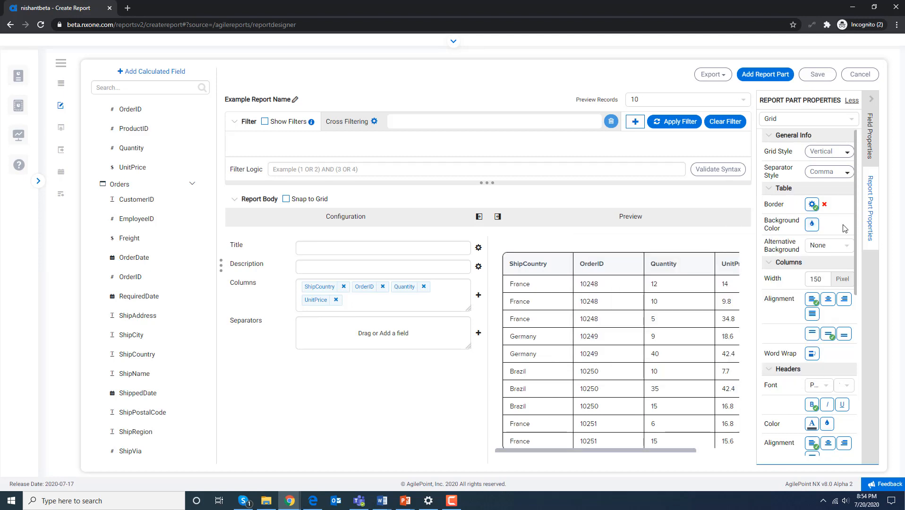
click(839, 251)
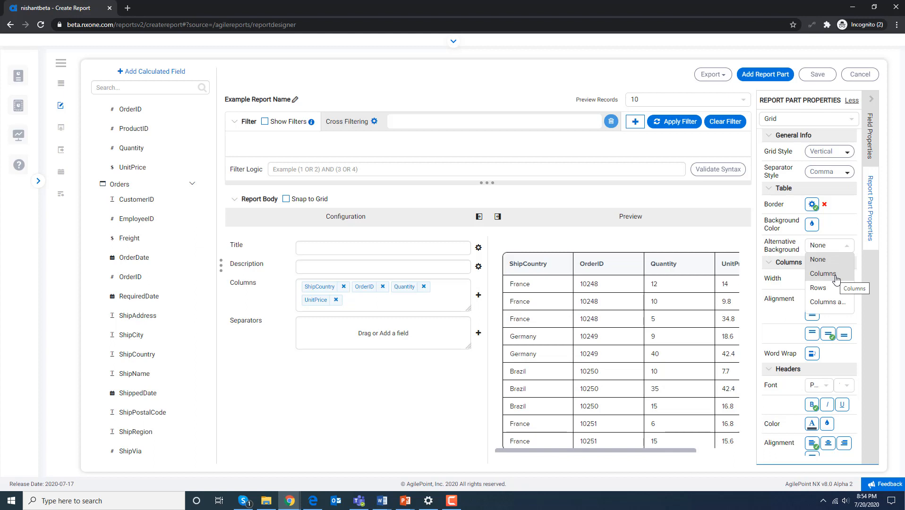
click(839, 306)
click(826, 248)
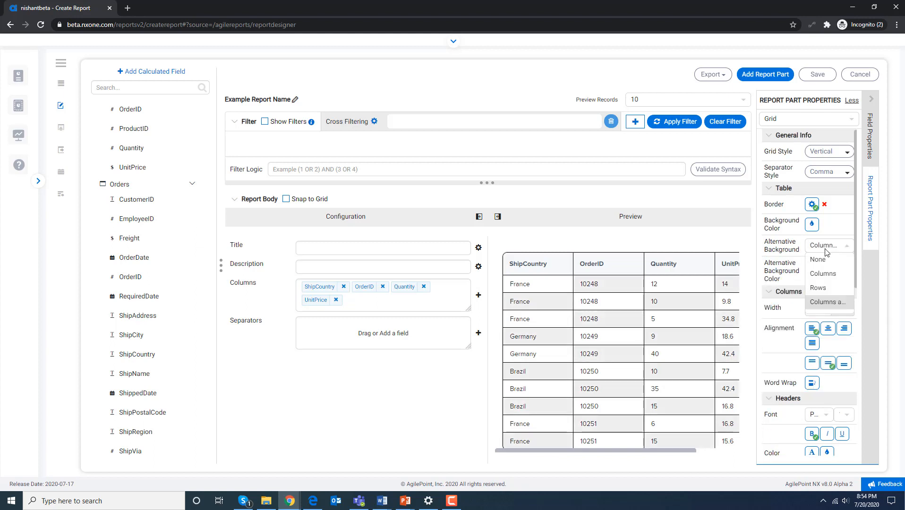
click(826, 288)
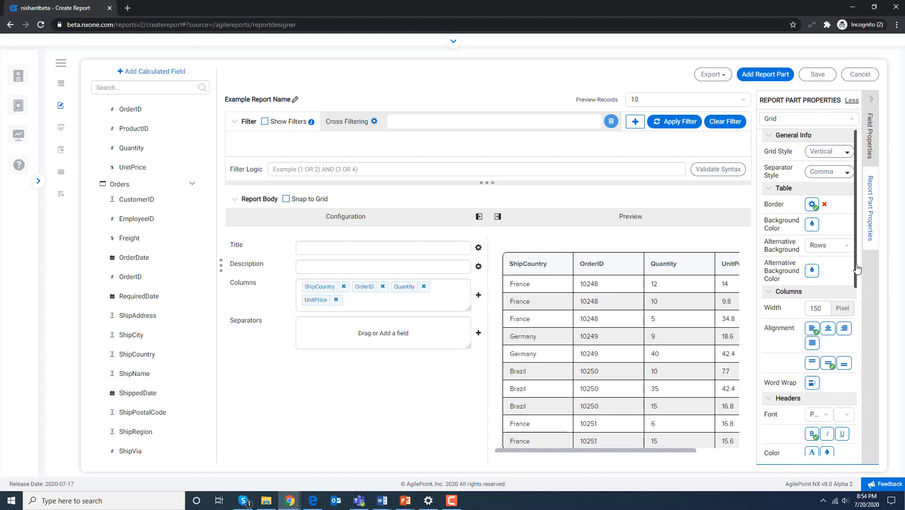
Try centre alignment on the grid's columns and return them to left alignment.
drag(856, 265, 861, 321)
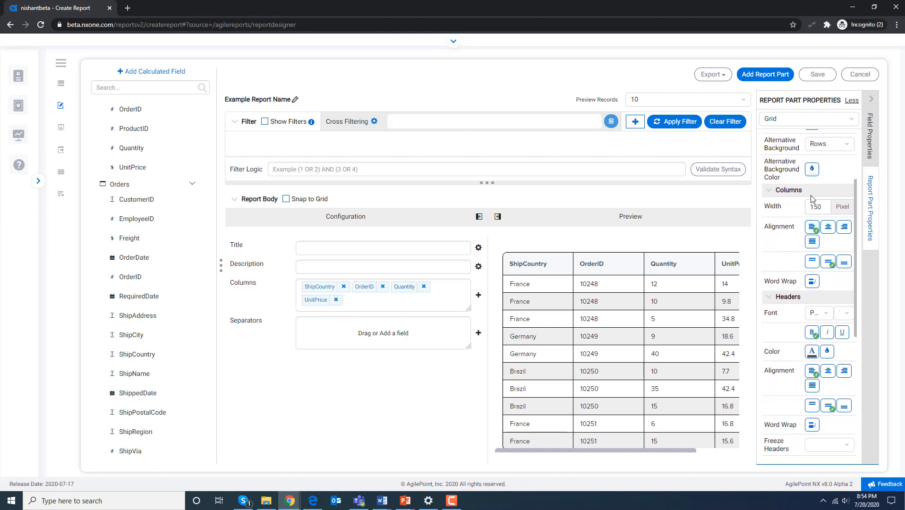
click(828, 229)
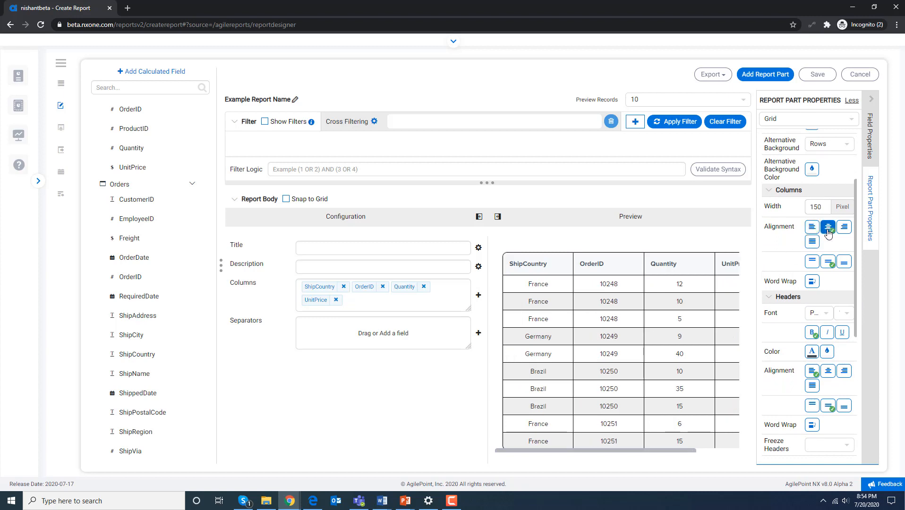
click(812, 227)
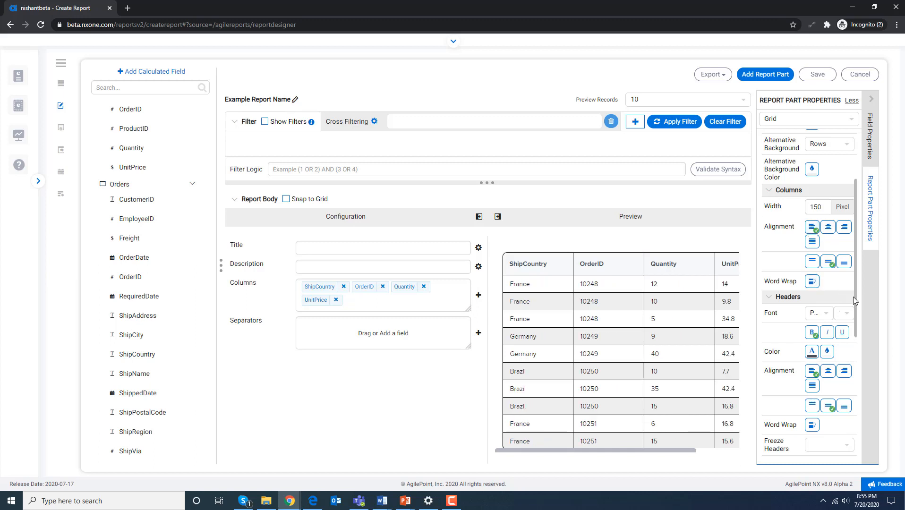
Examine the grid's header, grouping, view and printing options, including the Data Refresh and Conditional Formatting settings.
drag(856, 302, 856, 334)
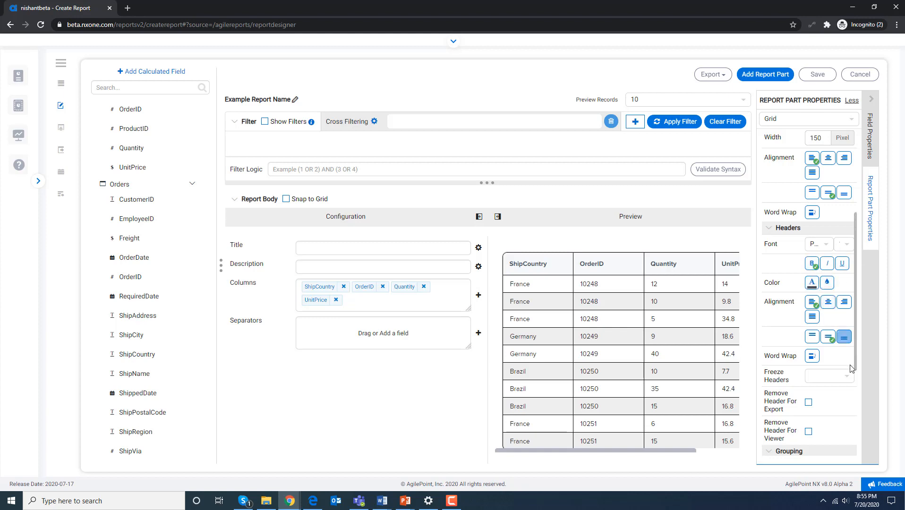
drag(855, 364, 863, 414)
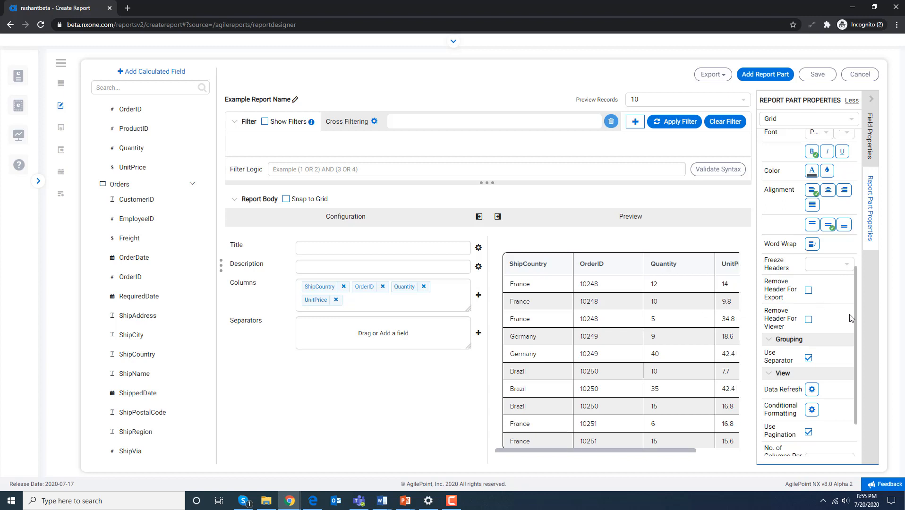
scroll(856, 325, down, 1)
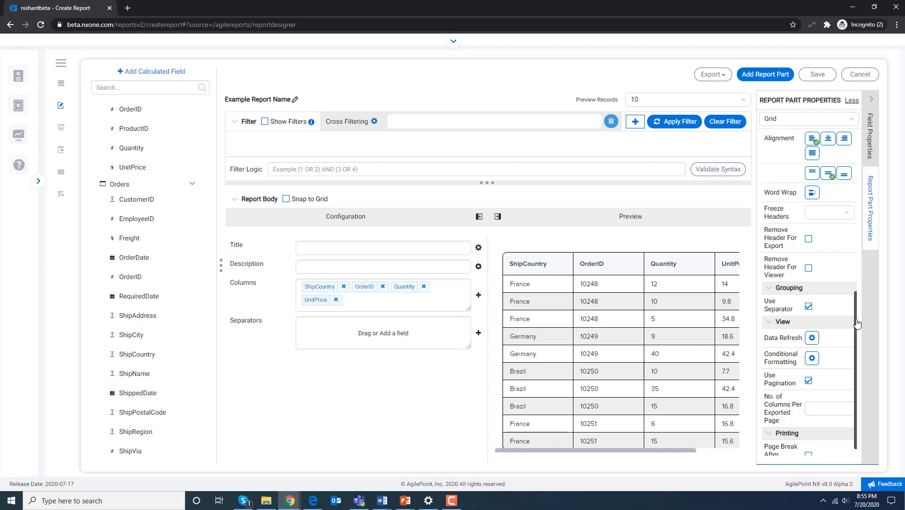
scroll(857, 325, down, 1)
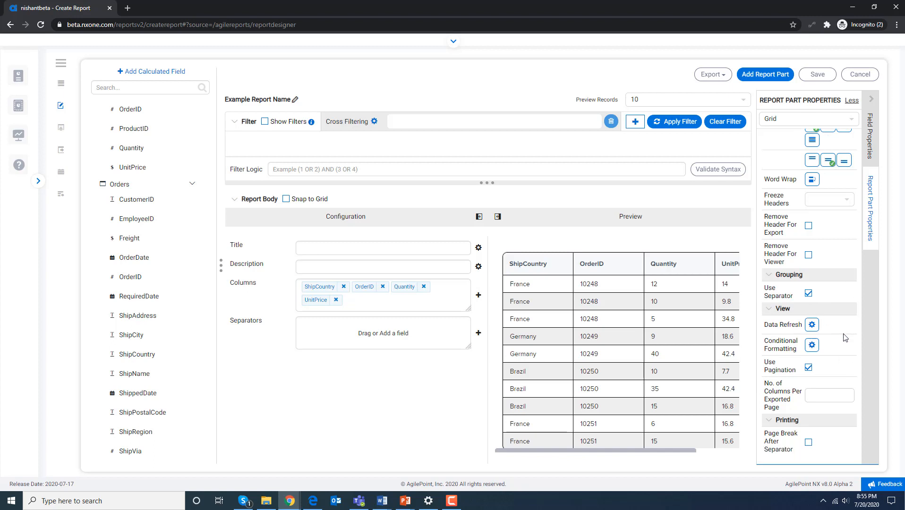
click(812, 326)
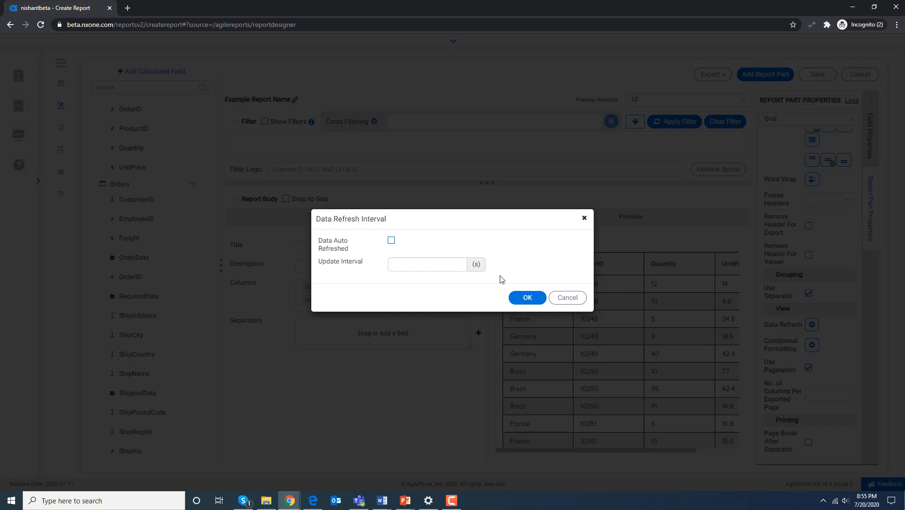
click(584, 219)
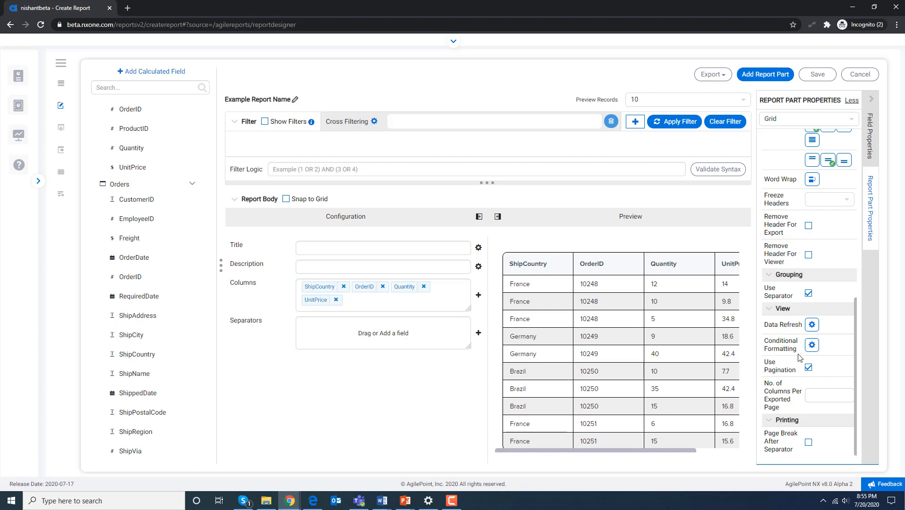
click(812, 345)
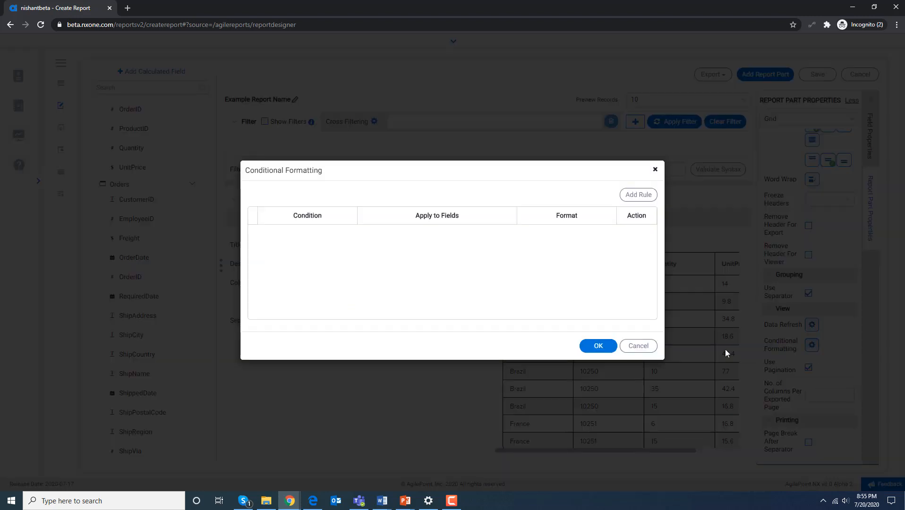
click(634, 200)
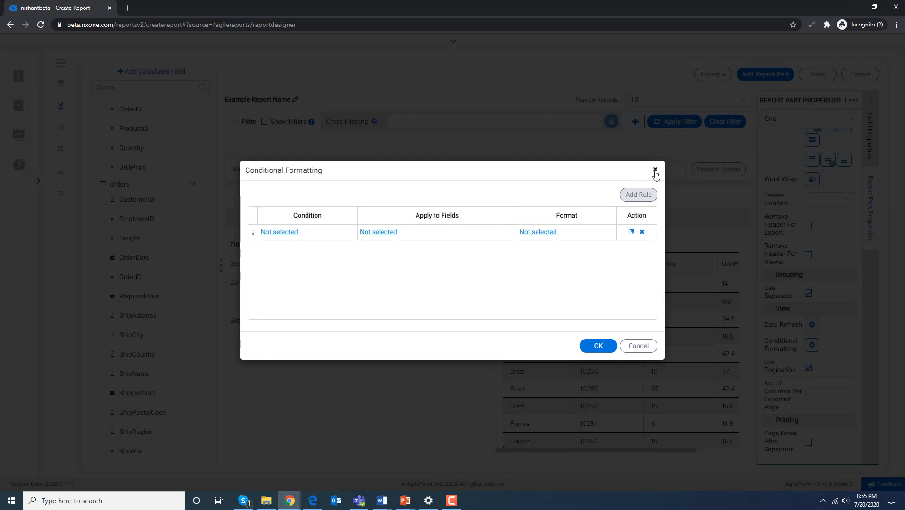
click(655, 170)
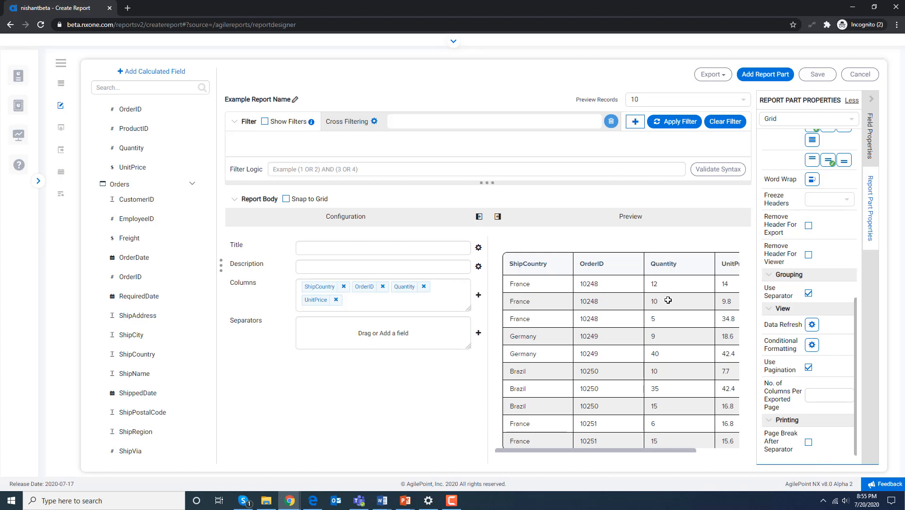
Switch the grid part from its configuration to its preview in the report body.
mouse_move(584, 212)
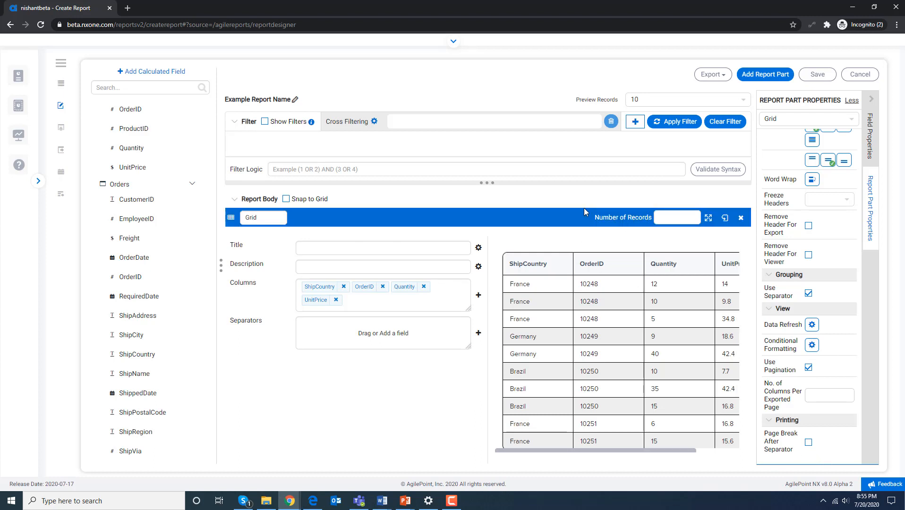
click(724, 218)
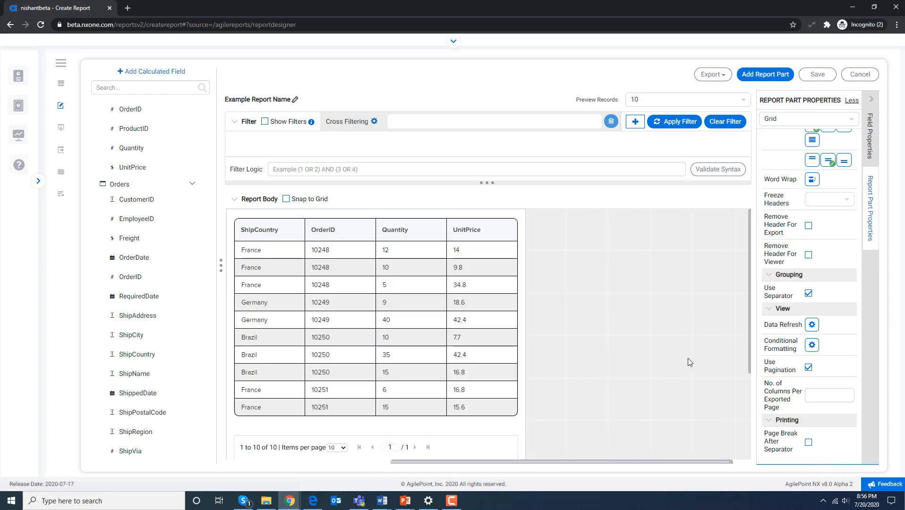
drag(639, 463, 549, 463)
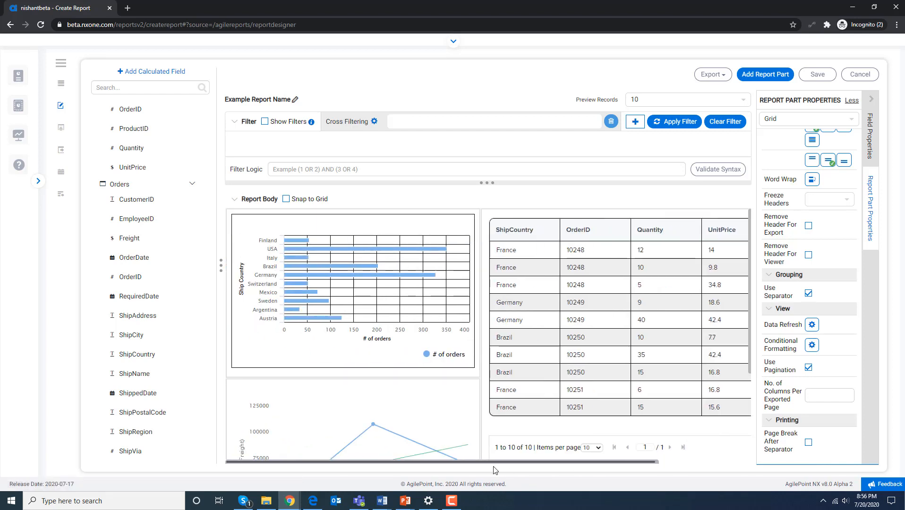
Add a Gauge report part in the empty area below the line chart and set its type to Linear Gauge.
drag(751, 328, 751, 414)
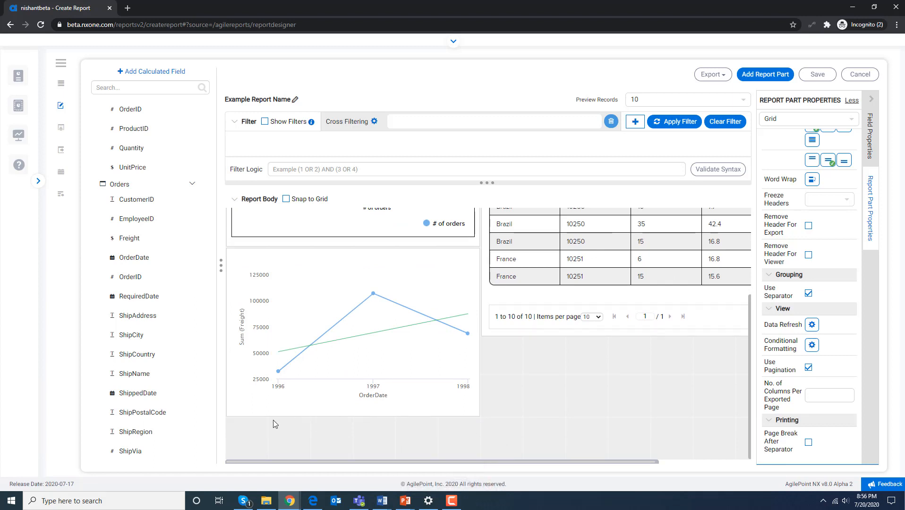
click(247, 439)
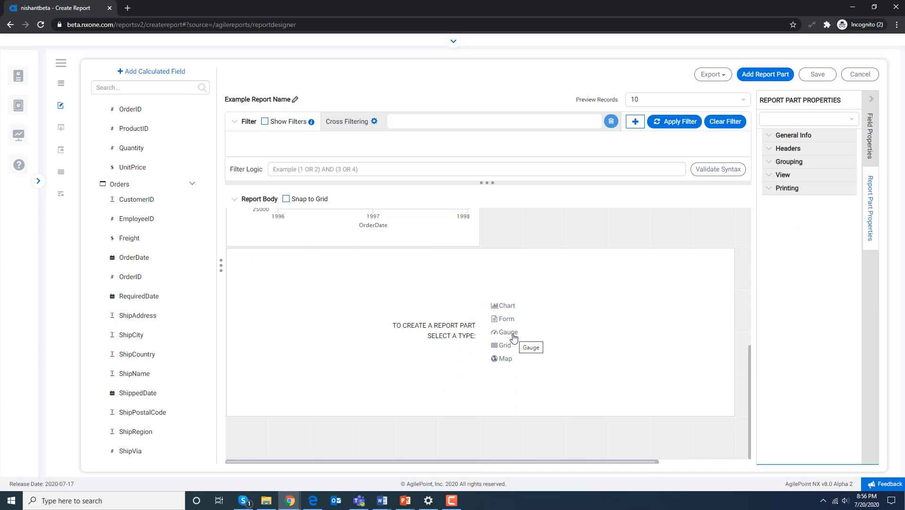
click(514, 337)
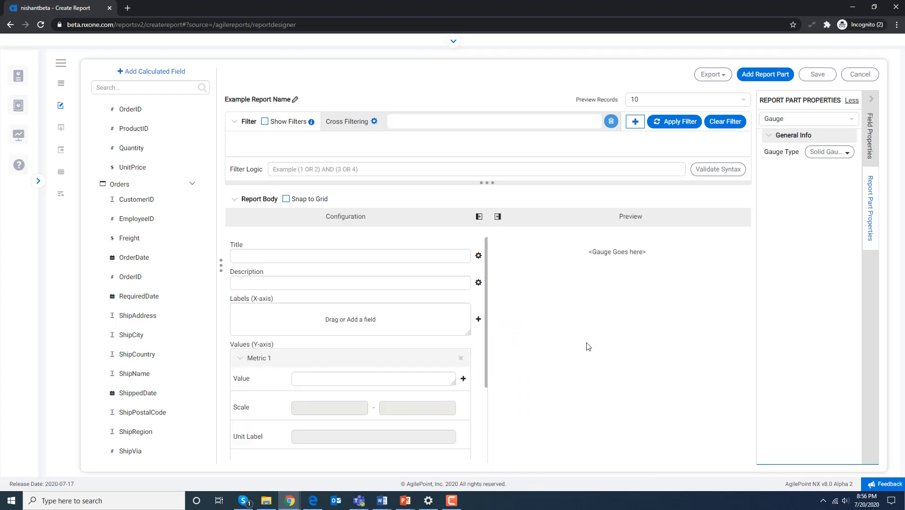
click(845, 153)
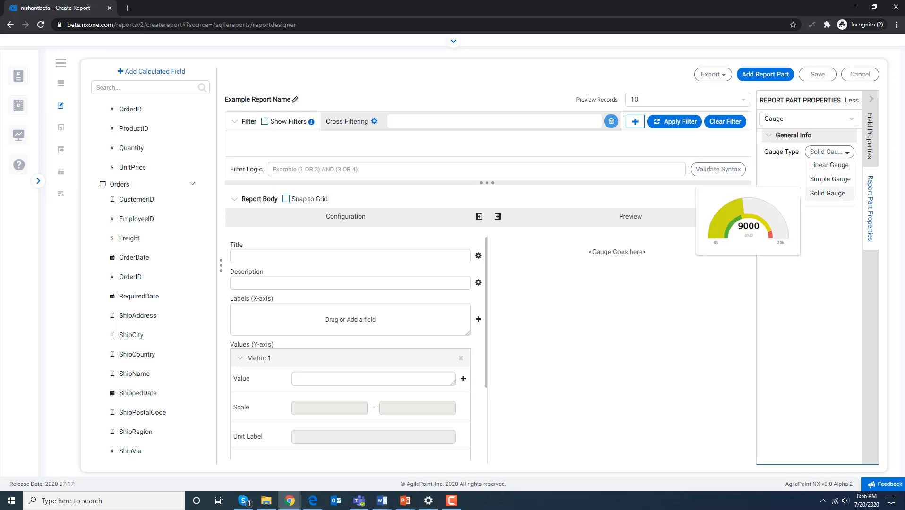
click(836, 165)
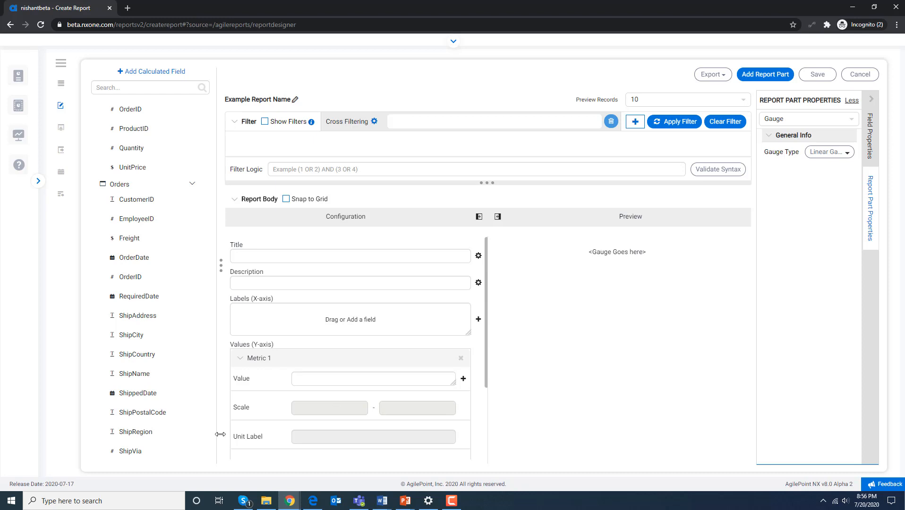
Assign ShipCity from Orders to the gauge's X-axis labels and Freight to the Metric 1 value.
drag(133, 336, 272, 331)
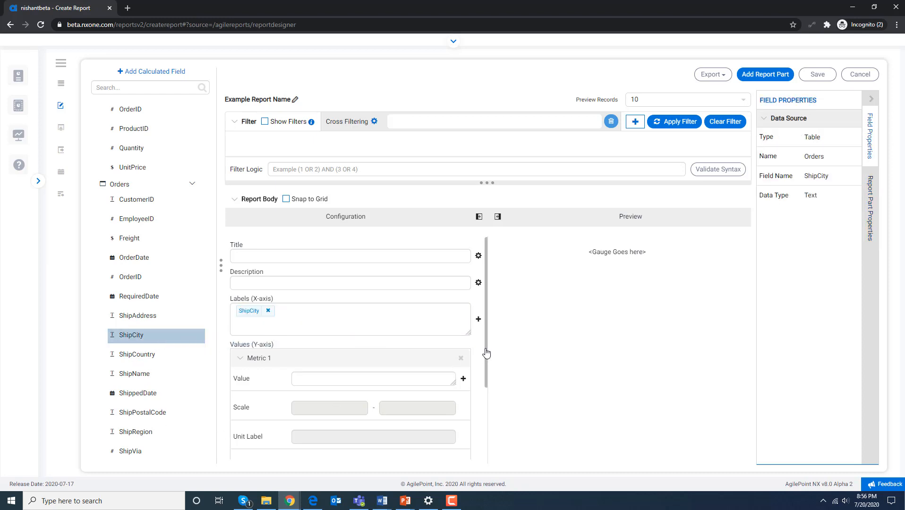
drag(486, 354, 416, 378)
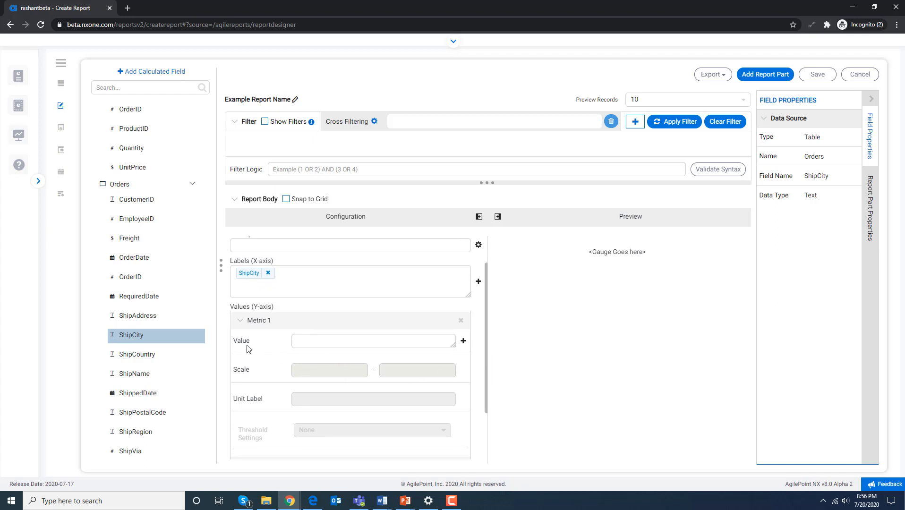
drag(131, 238, 323, 346)
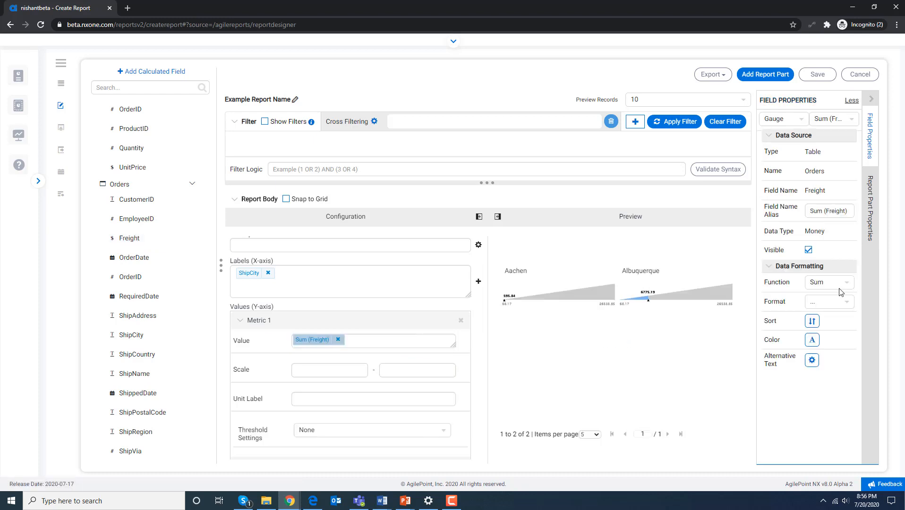
Examine the number, currency and abbreviation formats available for the gauge's Sum (Freight) value.
click(845, 306)
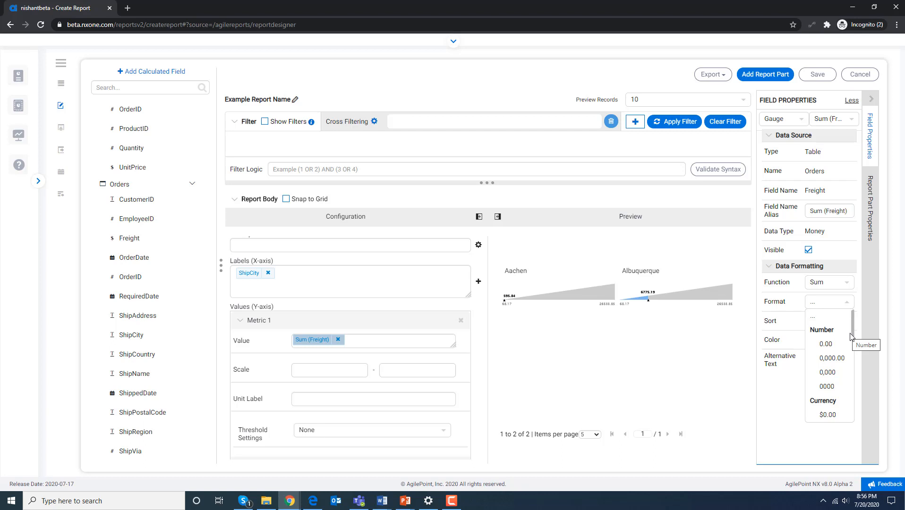
drag(852, 333, 860, 391)
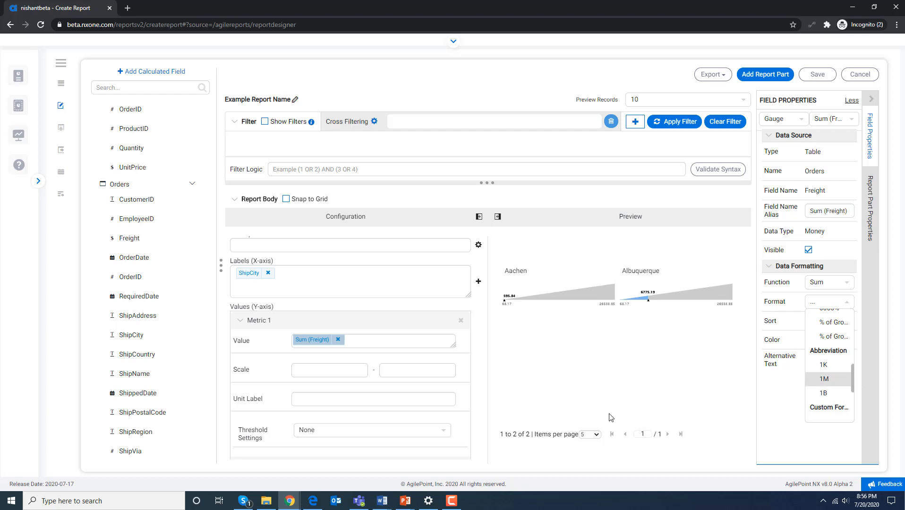
click(619, 380)
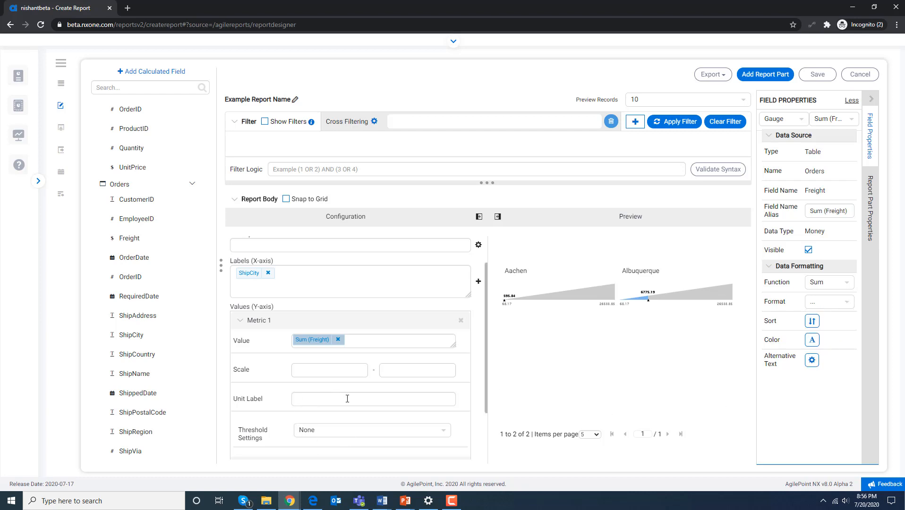
Set the scale of the gauge's Metric 1 to run from 500 to 5000.
drag(486, 349, 490, 378)
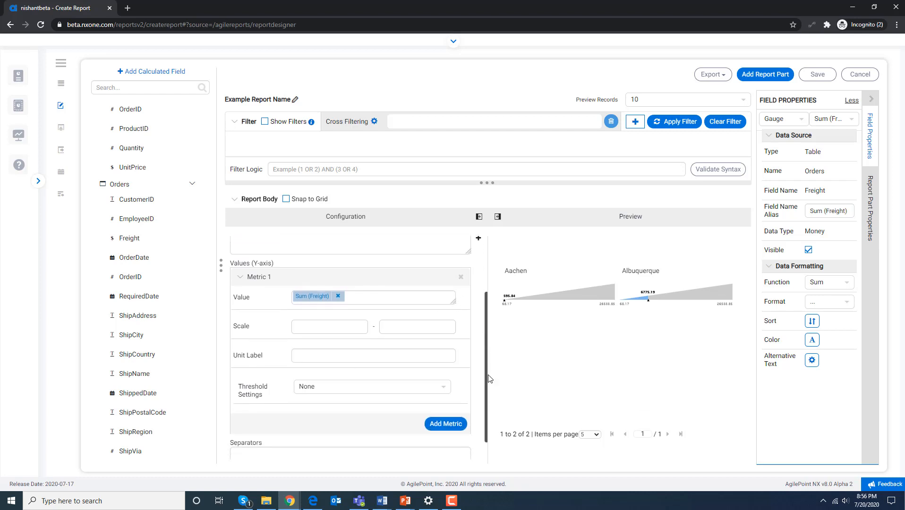
click(344, 331)
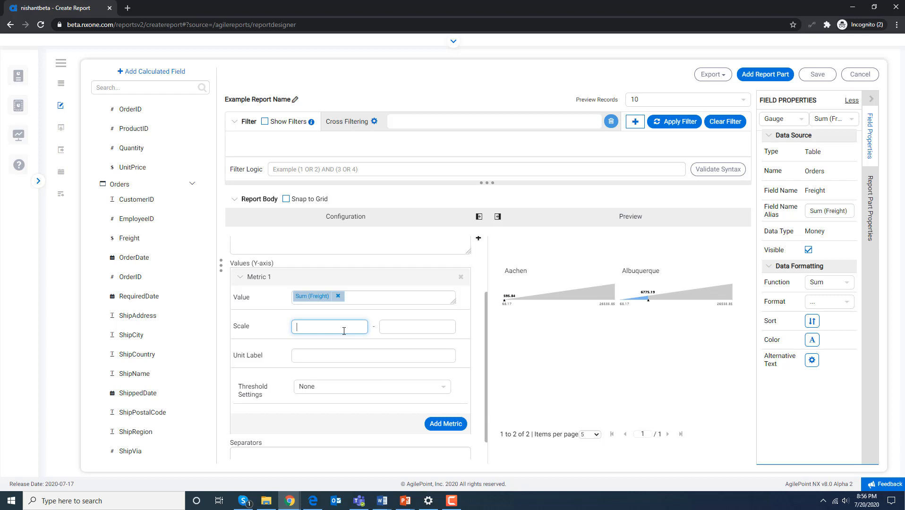
text(500)
key(Tab)
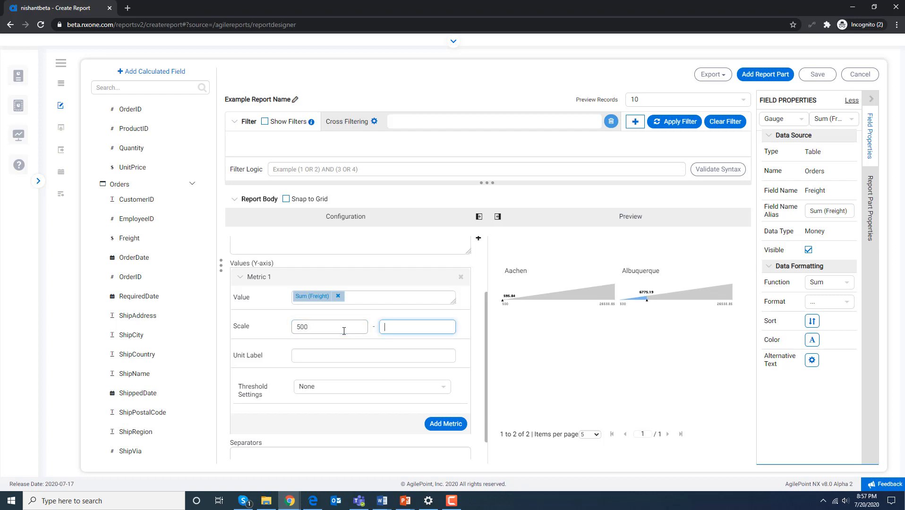
text(5000)
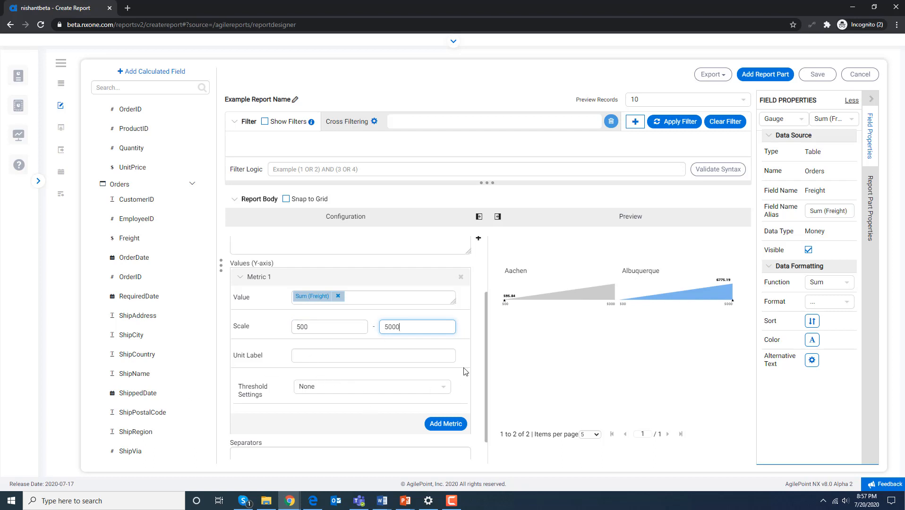
Give Metric 1 static thresholds: Low less than 1,000, Target less than 1,500 and High greater than 1,500.
click(446, 390)
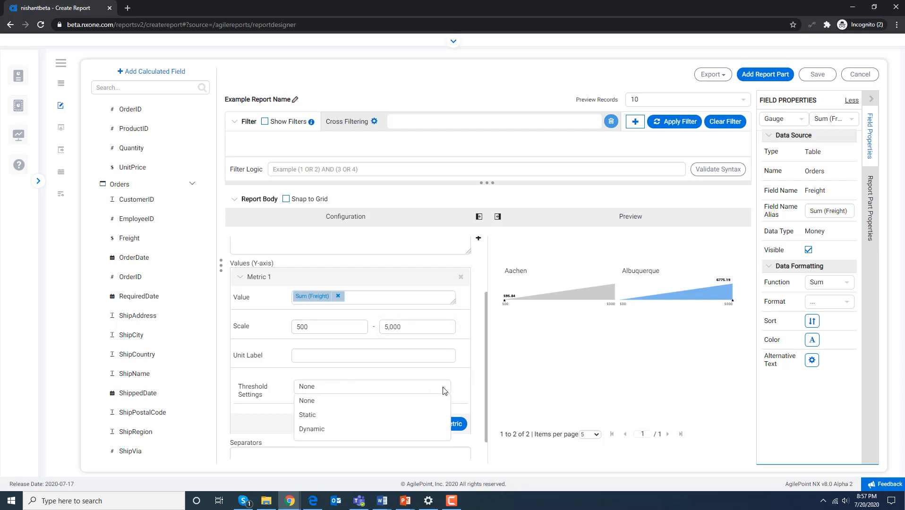
click(410, 416)
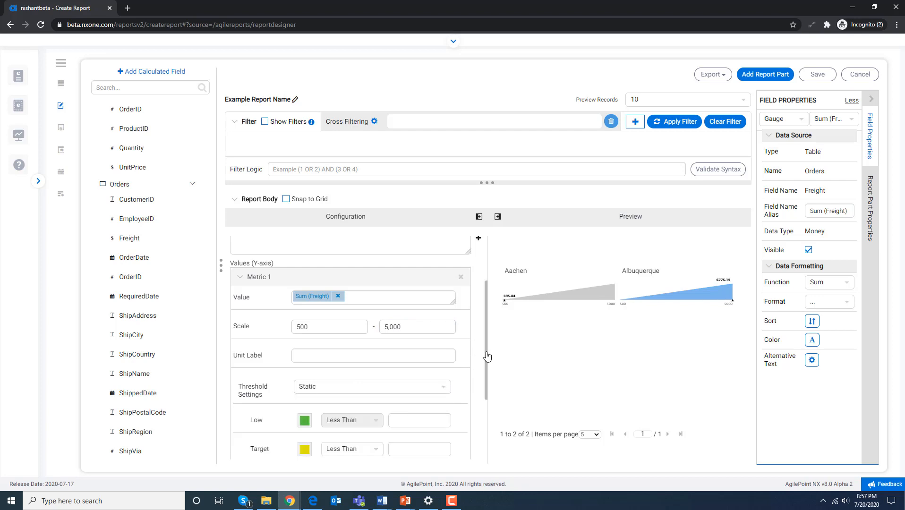
drag(487, 356, 489, 396)
click(430, 348)
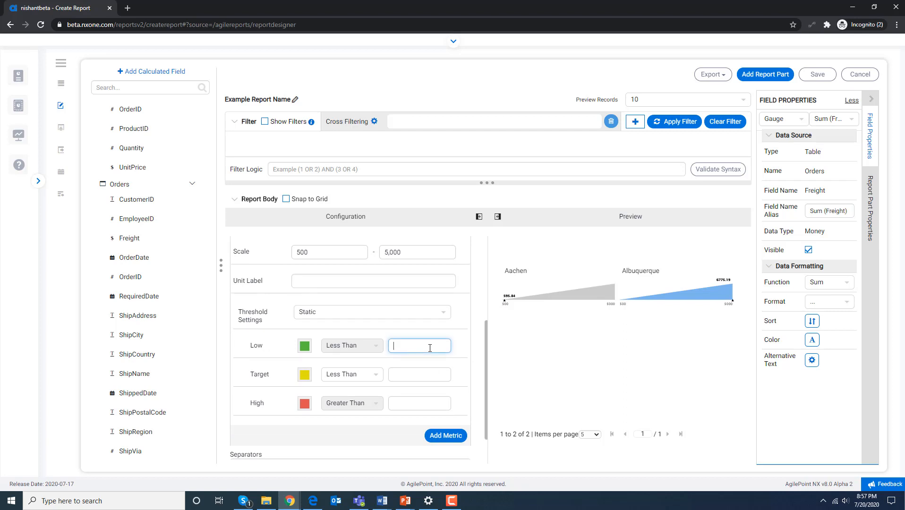
text(1000)
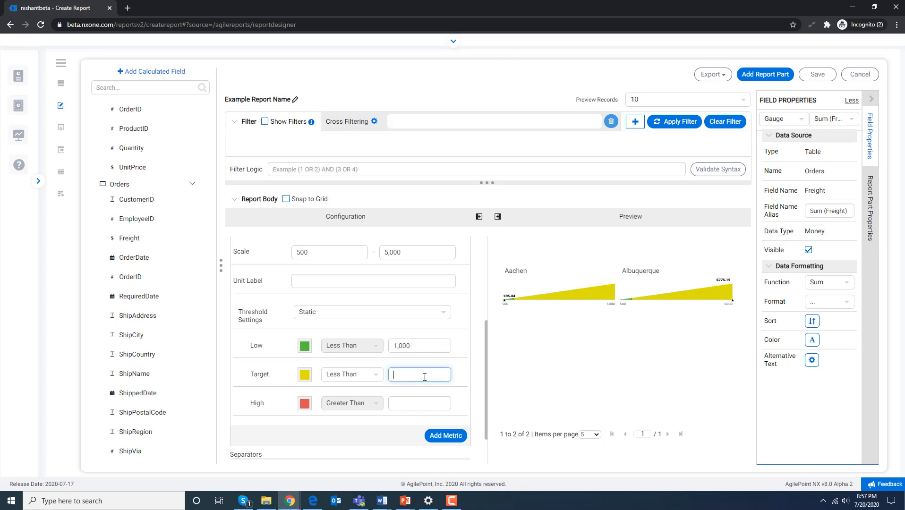
text(1500)
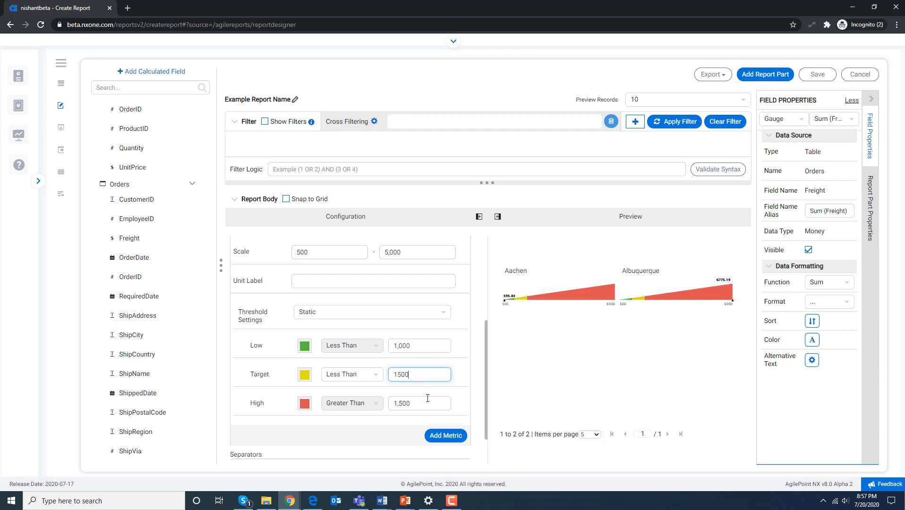
click(428, 400)
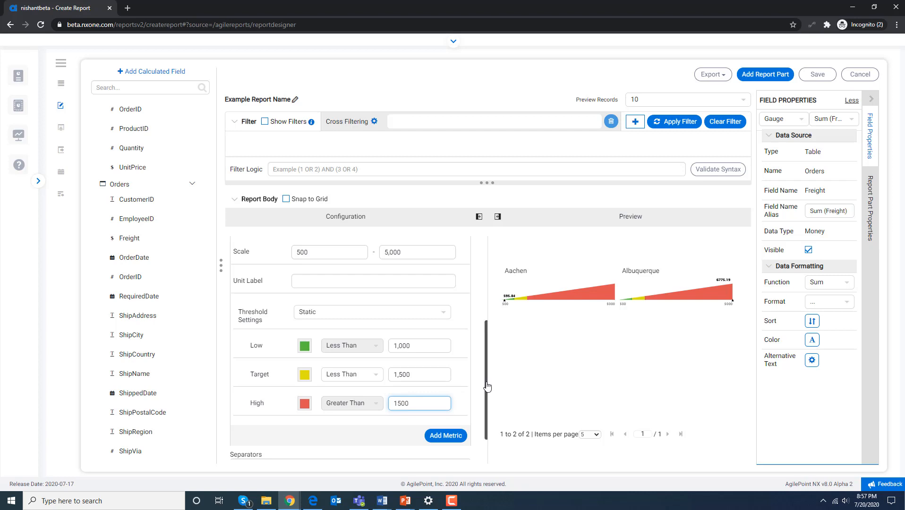
Add ShipCountry from Orders as the gauge's separator and set its items per row to 1.
drag(487, 386, 486, 425)
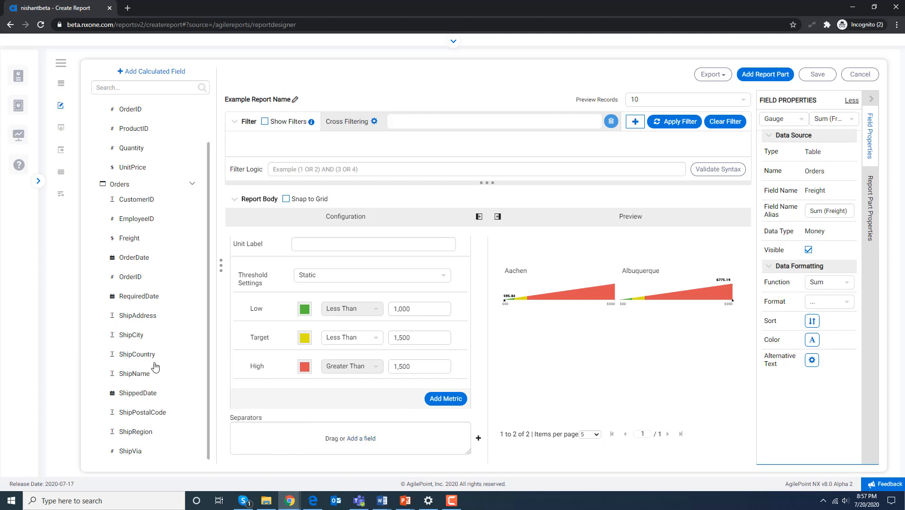
drag(136, 355, 299, 443)
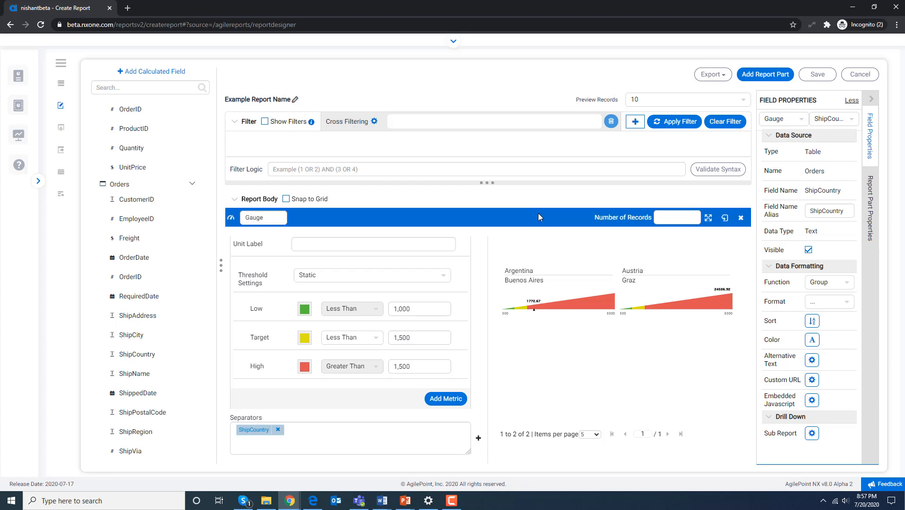
click(538, 213)
scroll(856, 367, down, 1)
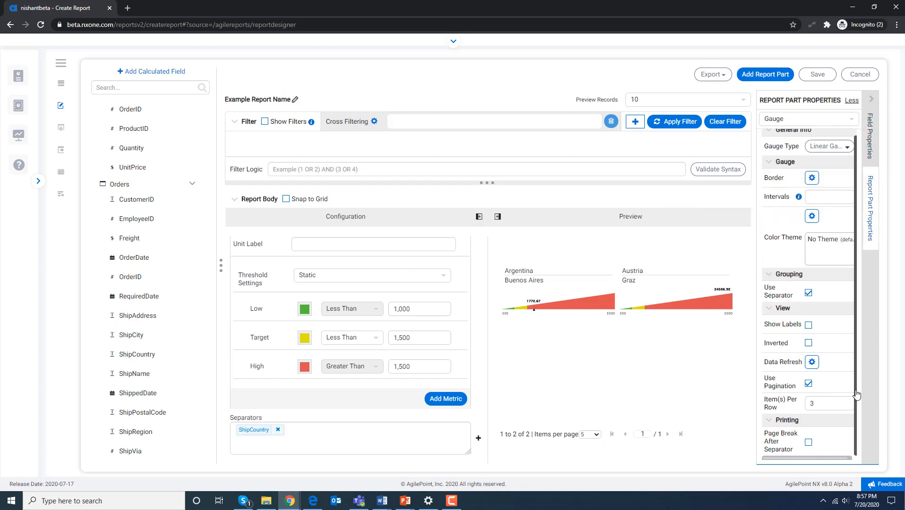
click(810, 404)
text(1)
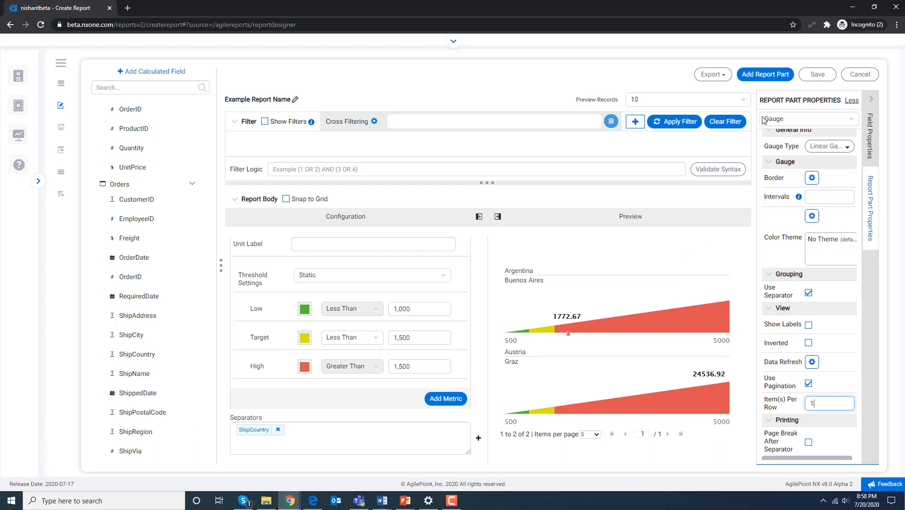
Save the report under Reports with the name "First Demo" in a new category named "Demo".
click(814, 77)
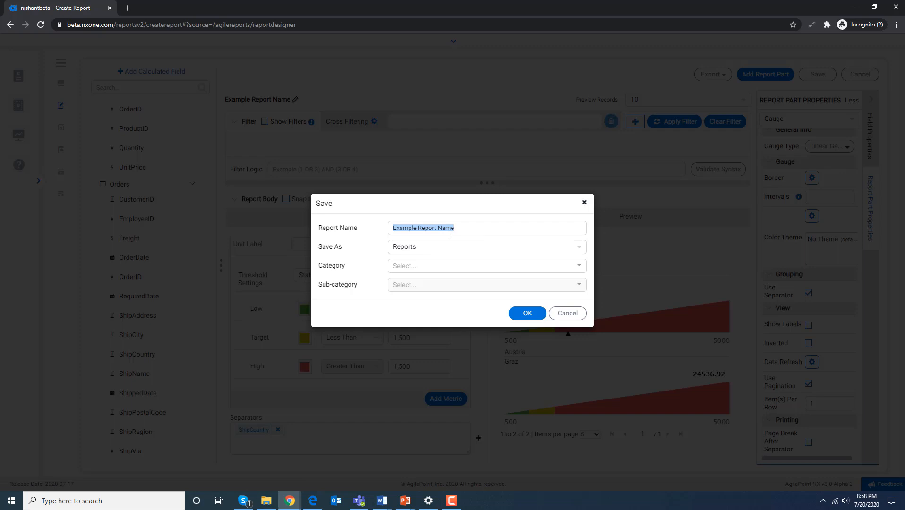
text(D)
text(First)
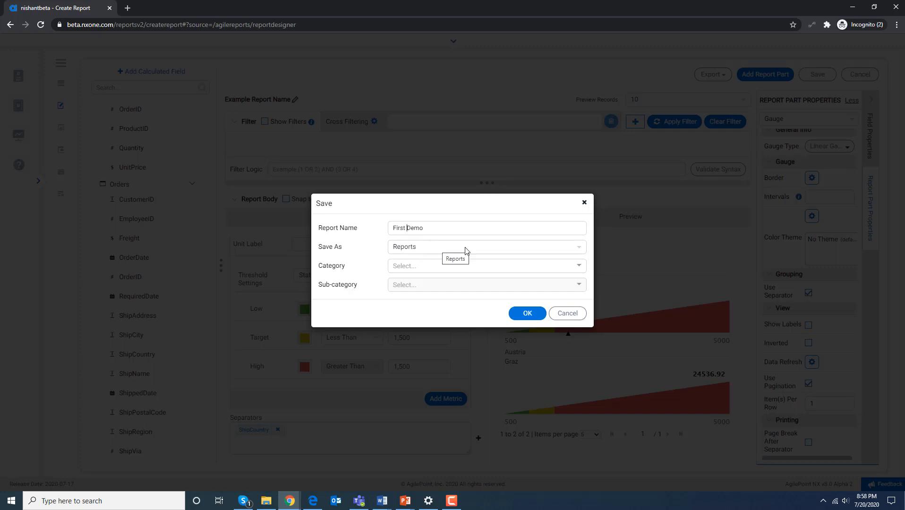
click(582, 248)
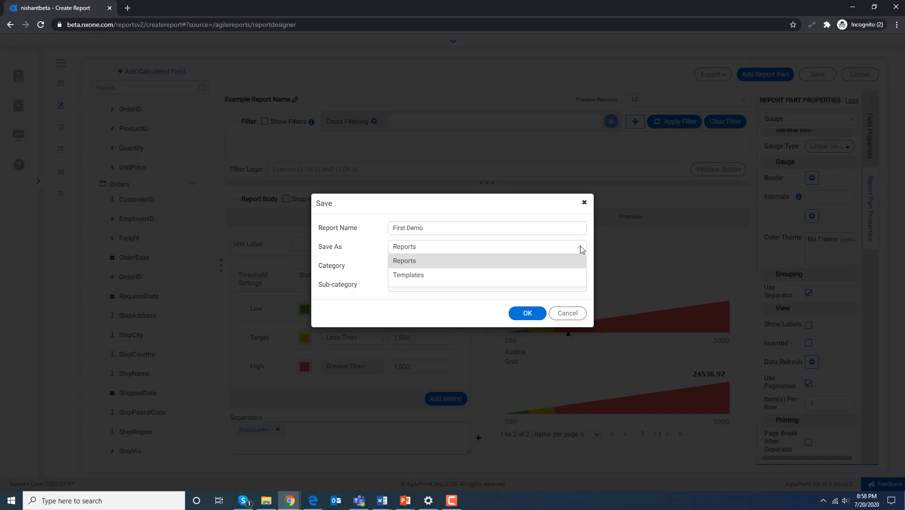
click(580, 247)
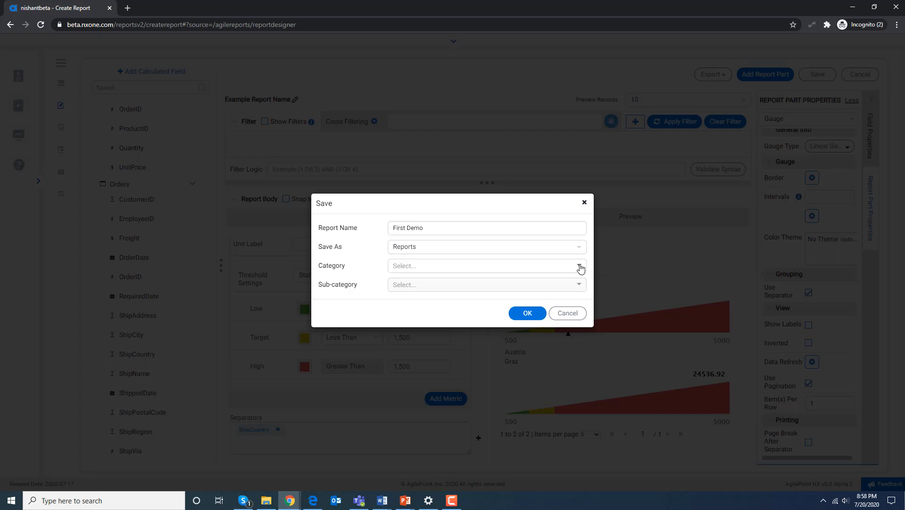
click(580, 267)
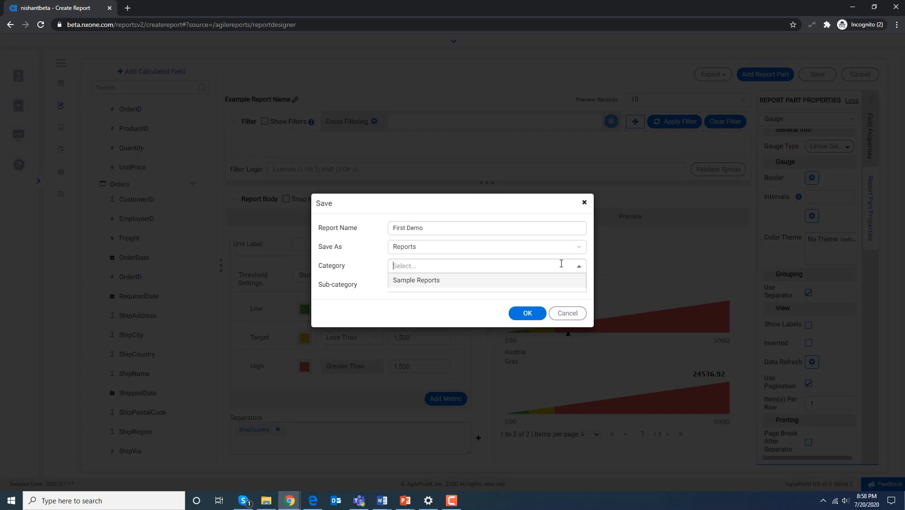
text(Demo)
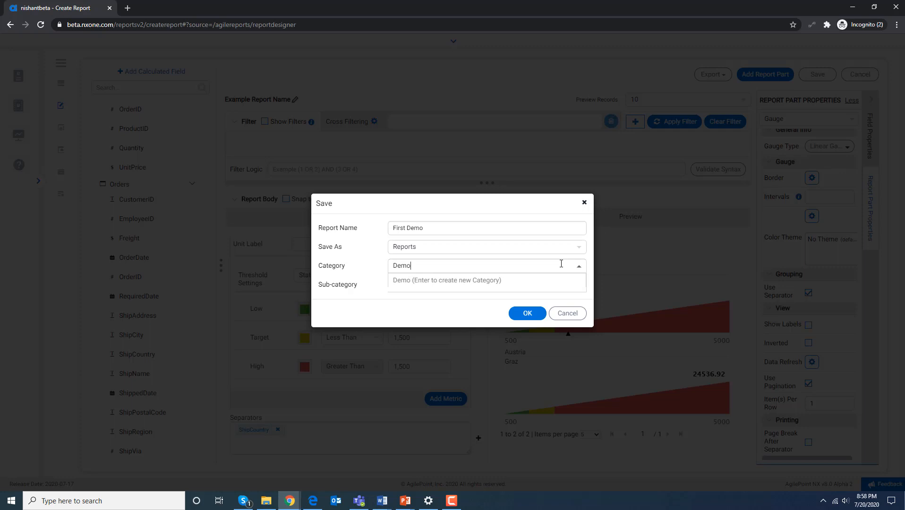
key(Return)
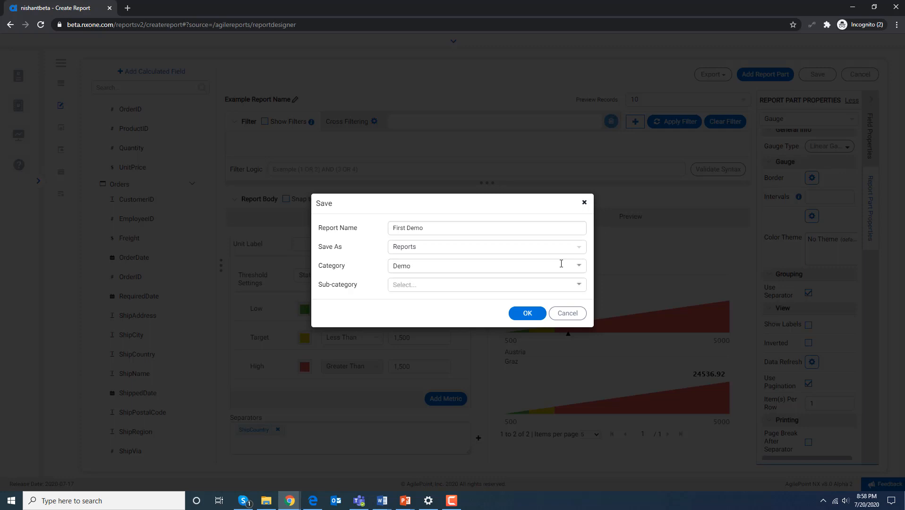
click(533, 316)
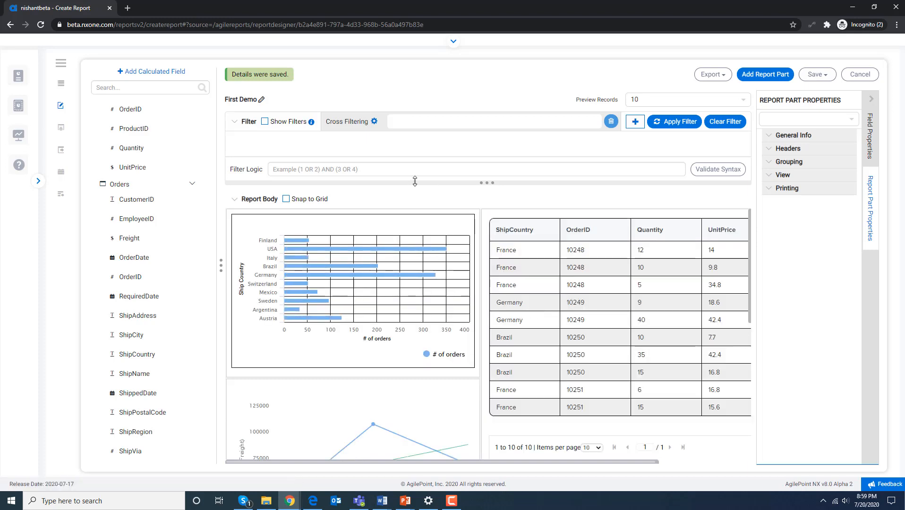
Enable cross filtering for all report parts: Bar Chart, Chart, Gauge and Grid.
click(373, 121)
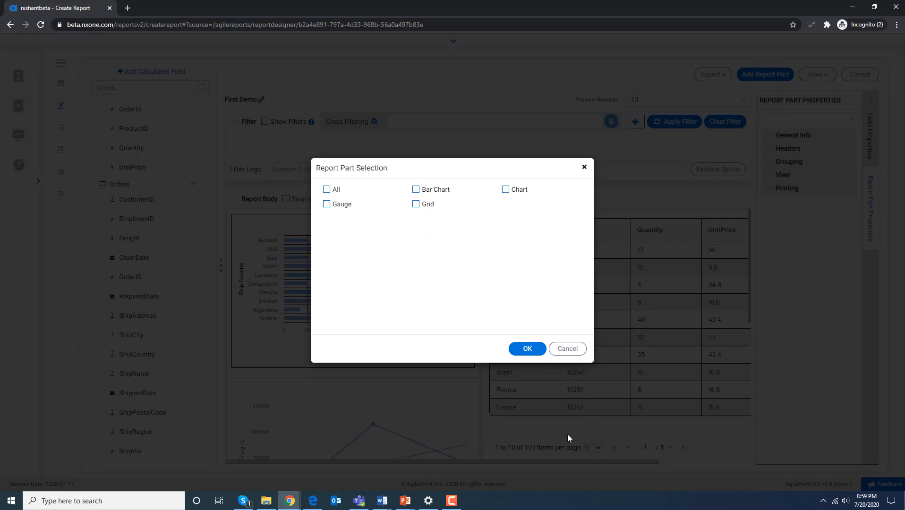
click(327, 190)
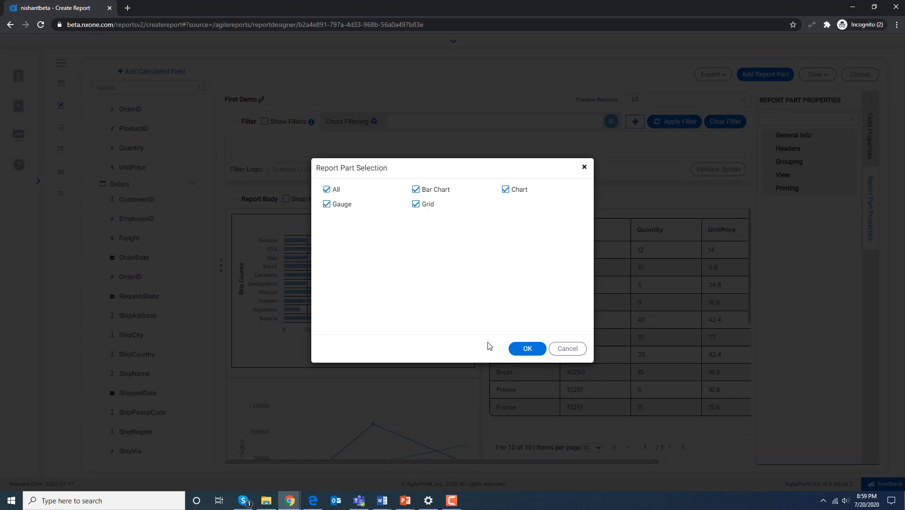
click(528, 349)
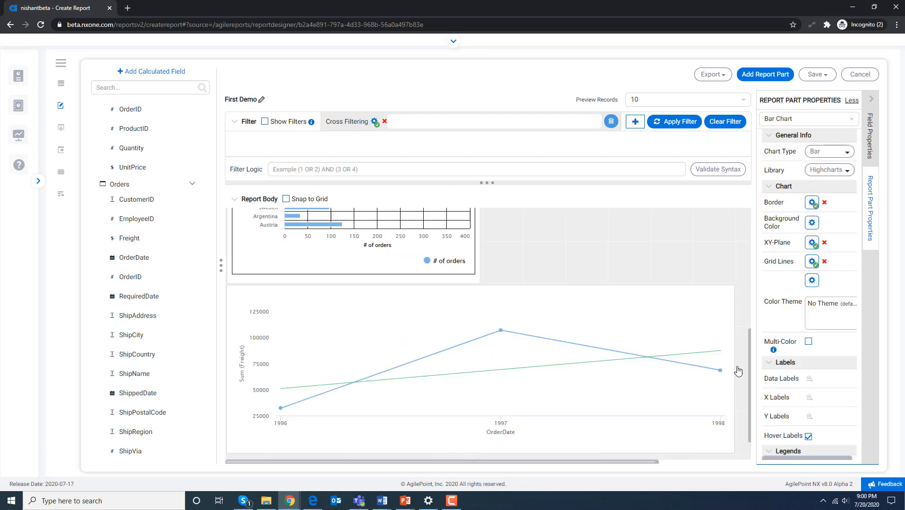
Narrow the freight line chart to the width of the bar chart above it.
click(736, 341)
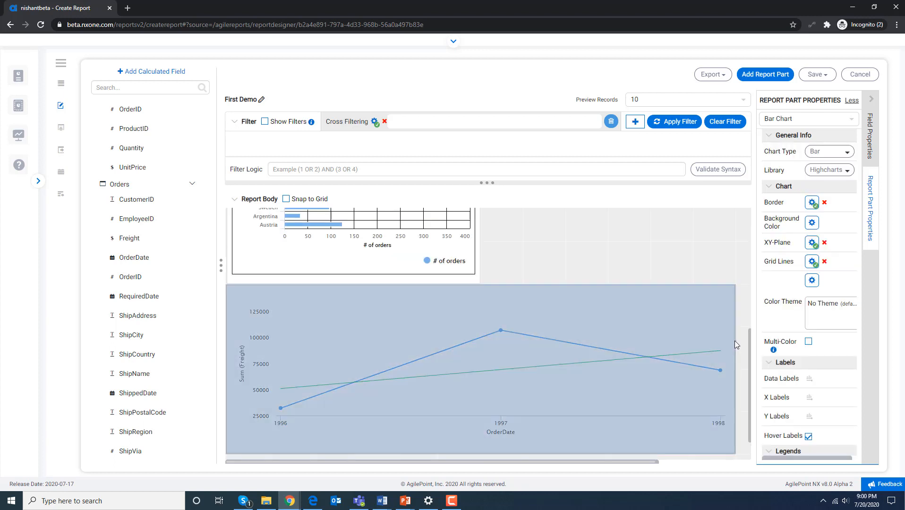
click(737, 340)
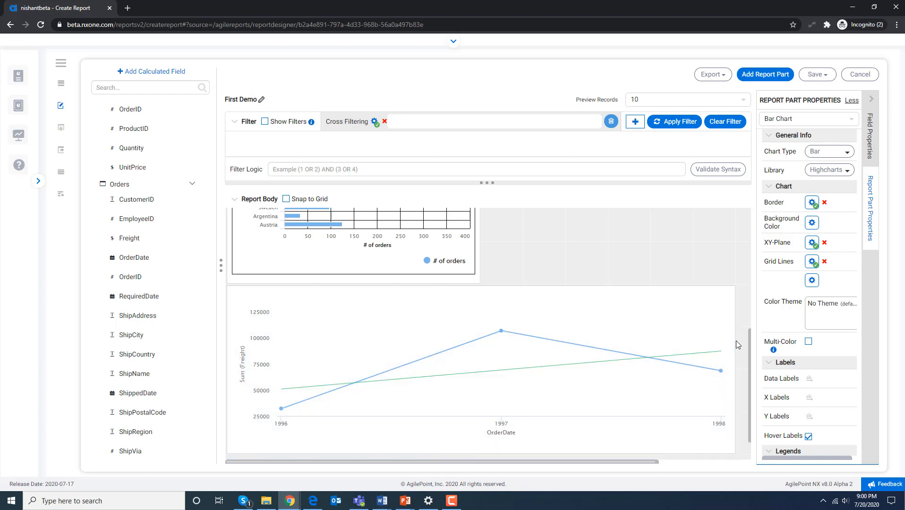
drag(737, 344, 478, 338)
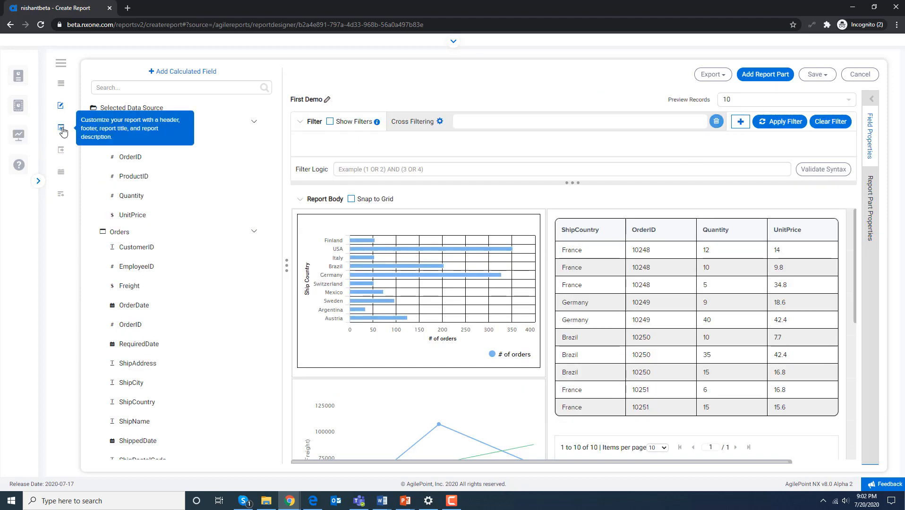
Try out the report header and footer in the Format settings, checking the item types that can be added, and switch them off again.
click(61, 63)
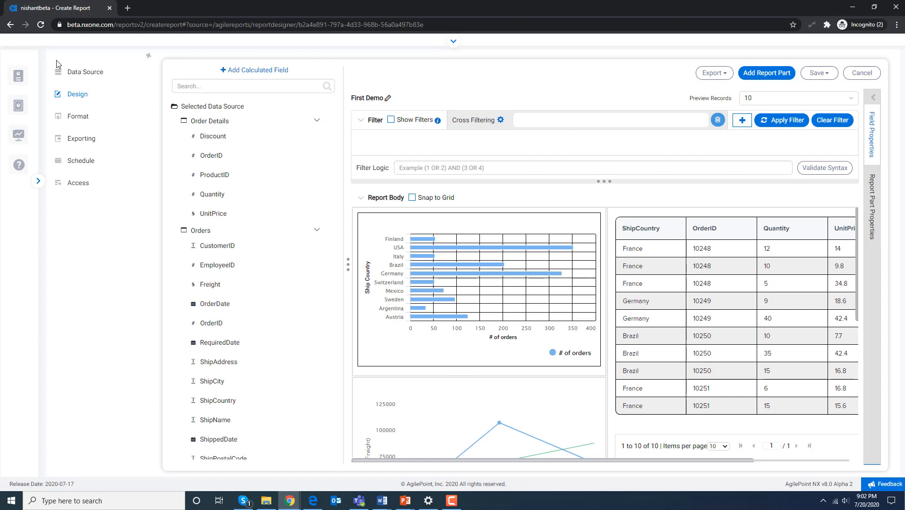
click(78, 120)
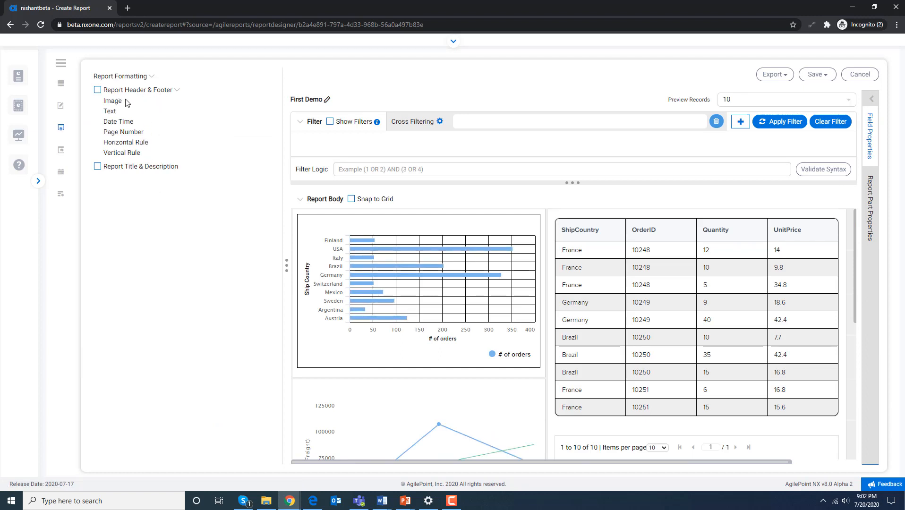
click(98, 90)
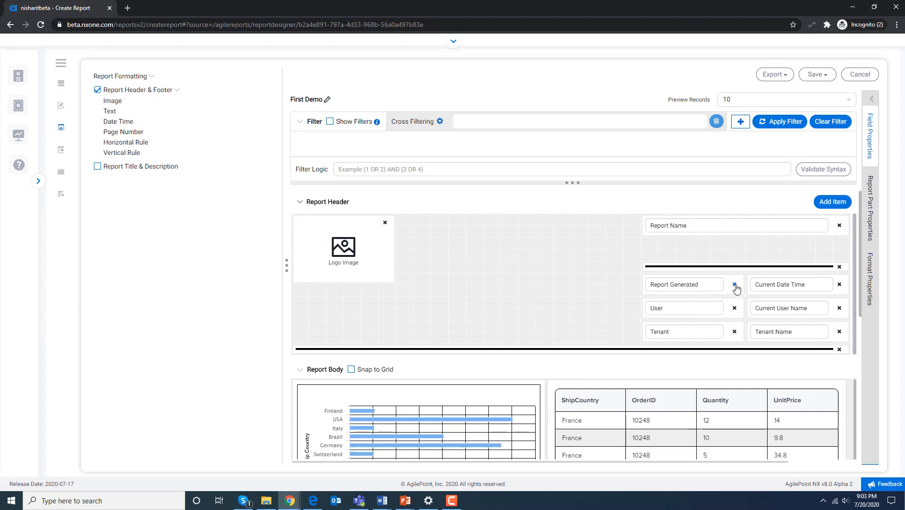
click(831, 209)
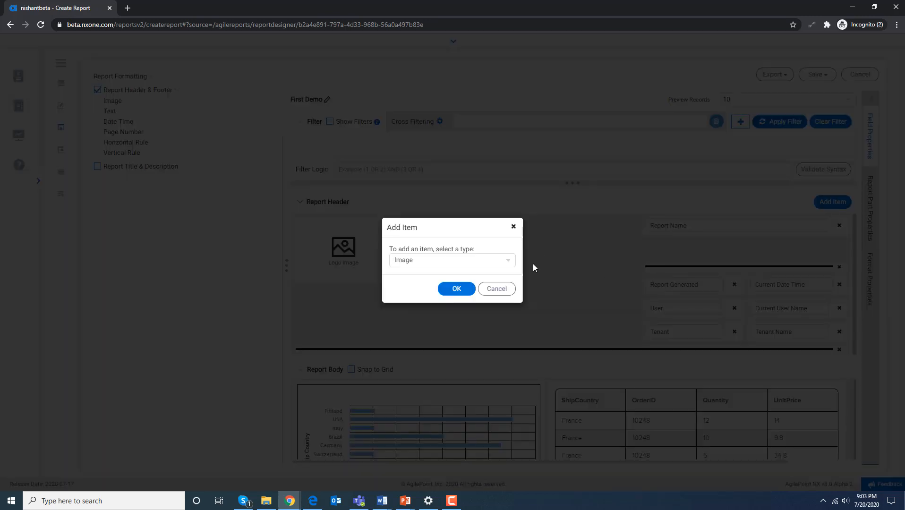
click(504, 263)
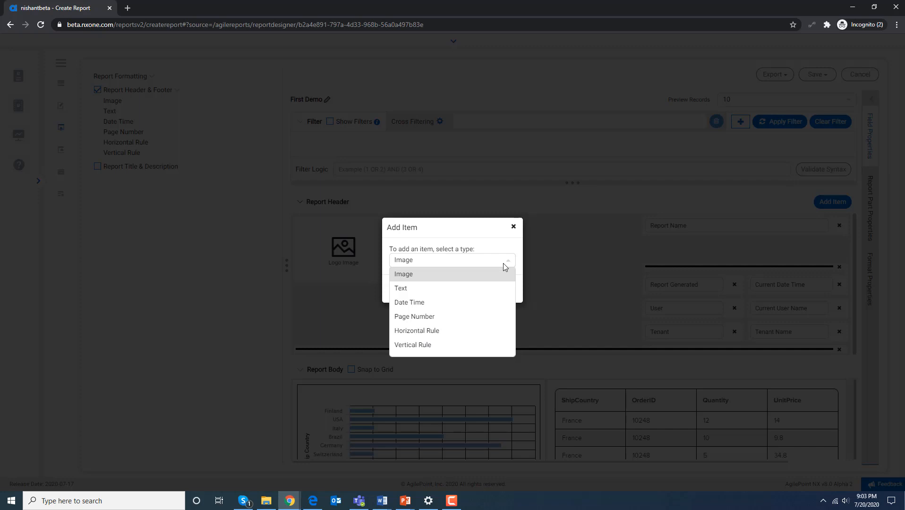
click(514, 228)
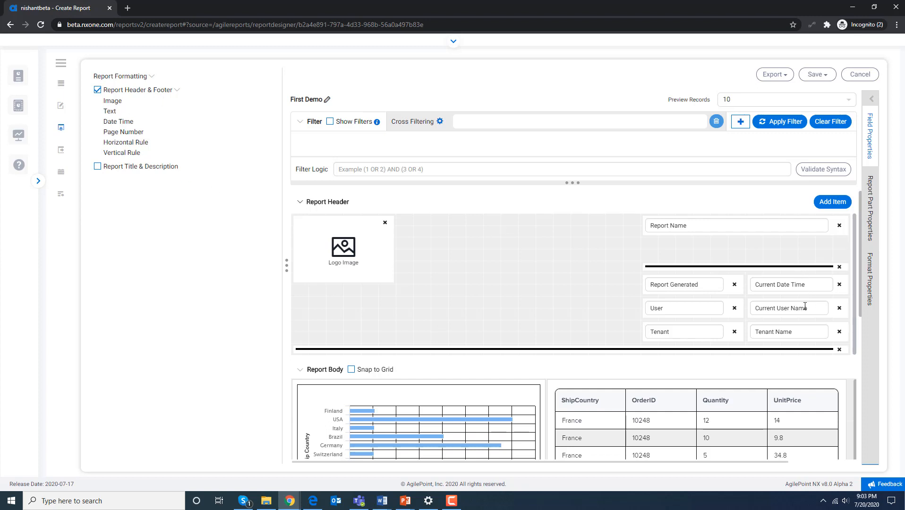
click(97, 90)
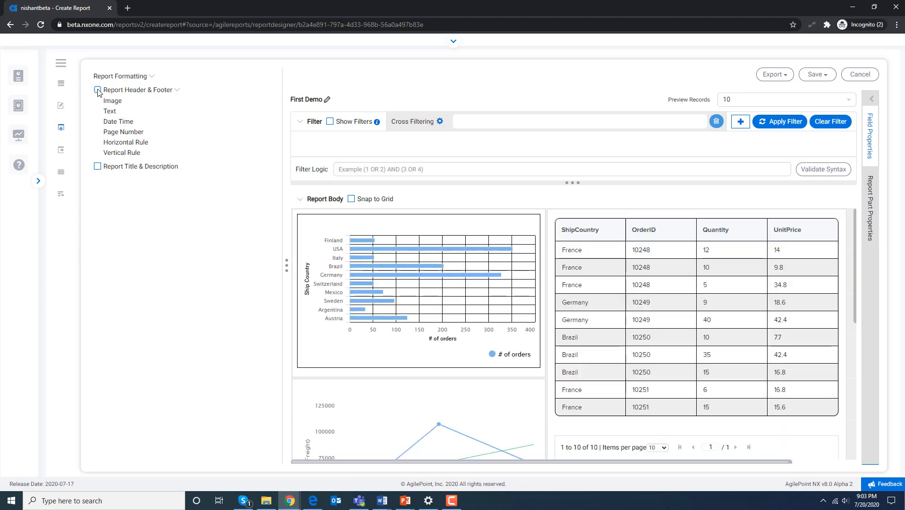
Try out the report title and description section above the report body and switch it off again.
click(97, 167)
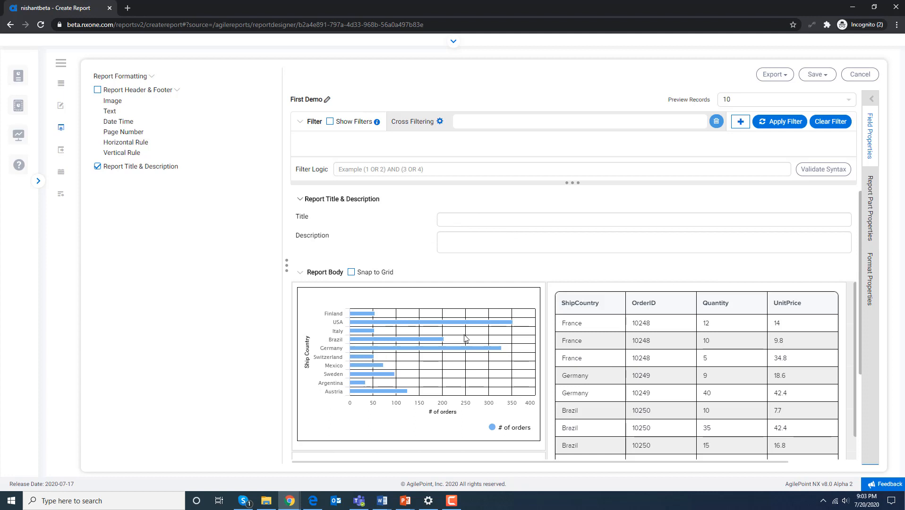
mouse_move(408, 326)
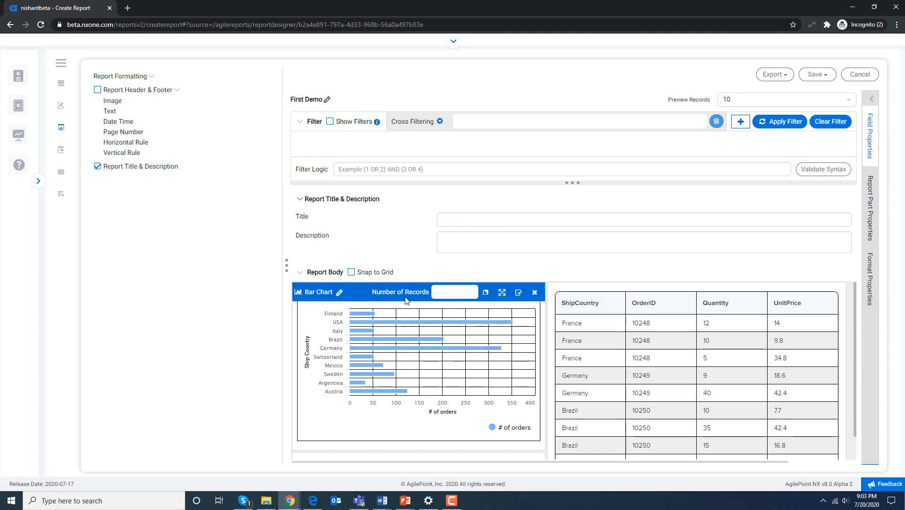
click(97, 166)
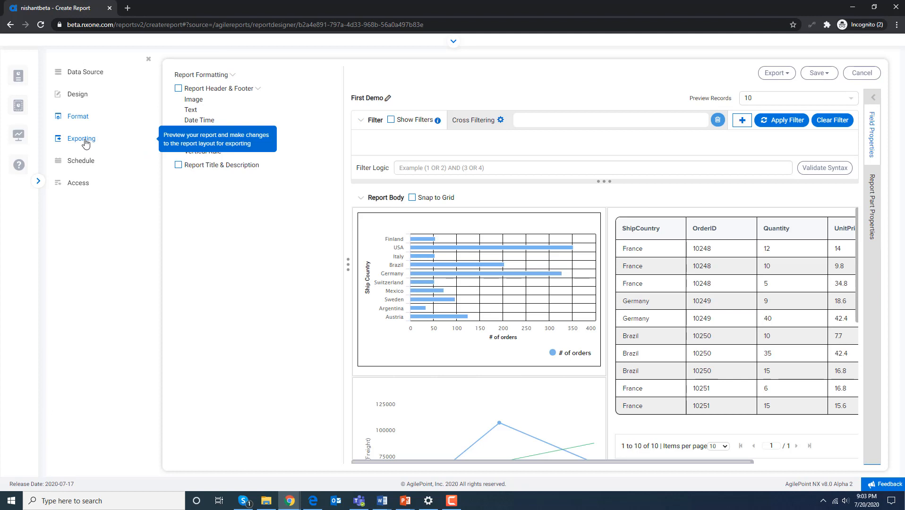
Examine the report's export layout preview and the page orientation options.
click(85, 143)
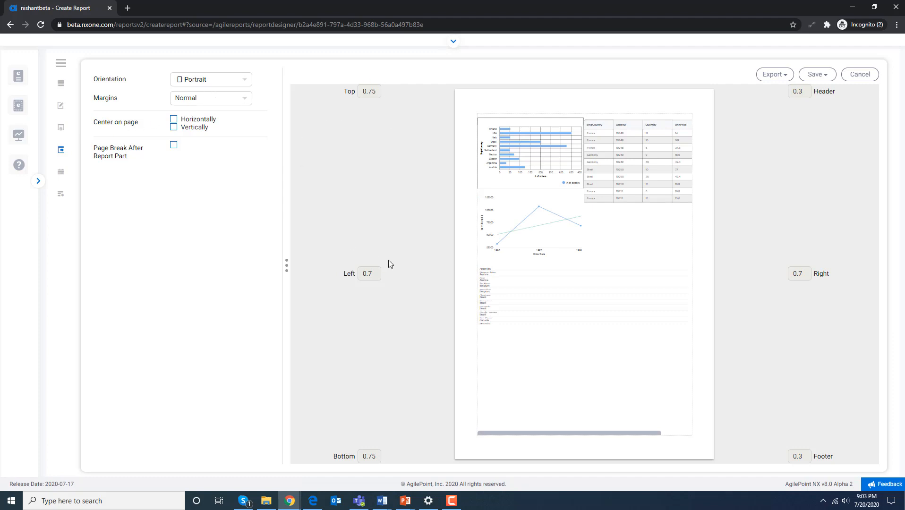
click(230, 82)
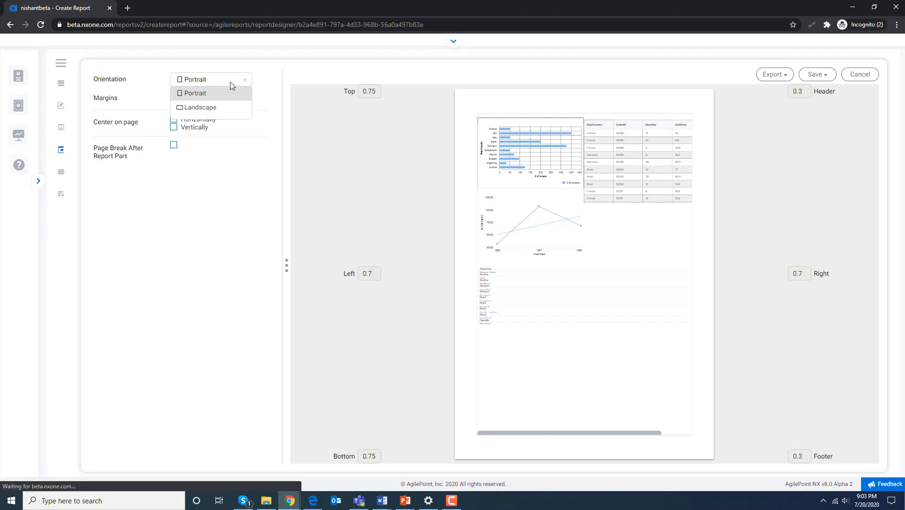
click(230, 83)
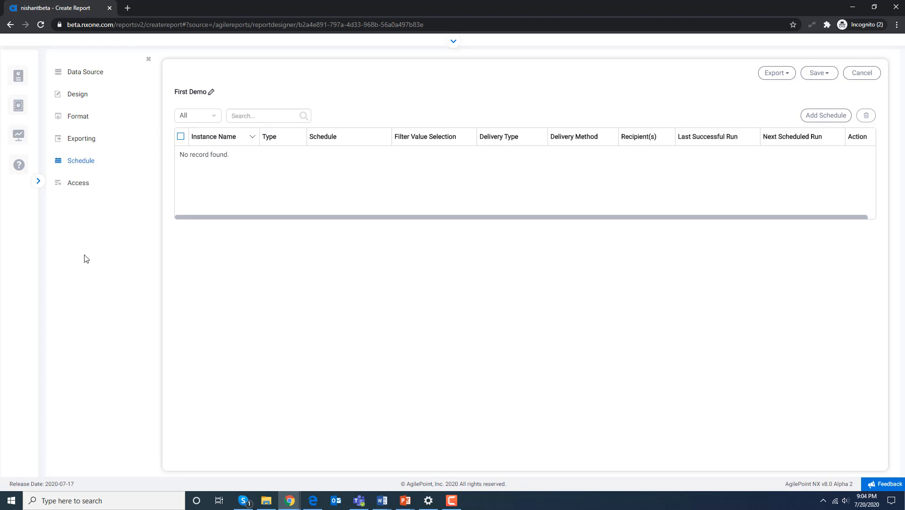
Add a sharing entry for Everyone in the report's access settings.
click(80, 185)
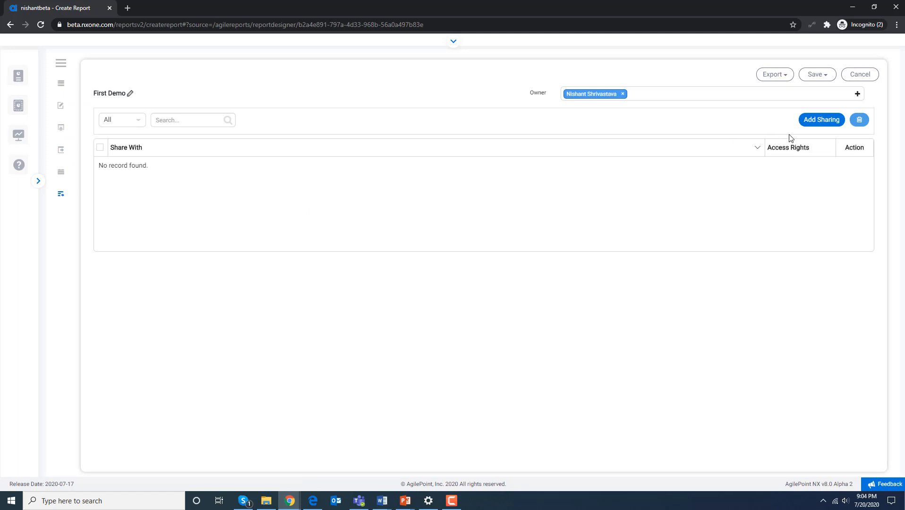
click(816, 122)
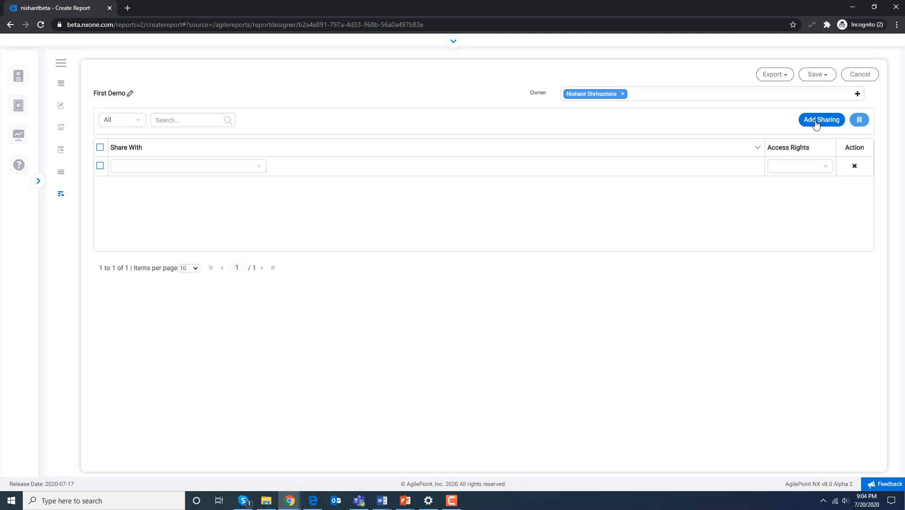
click(258, 169)
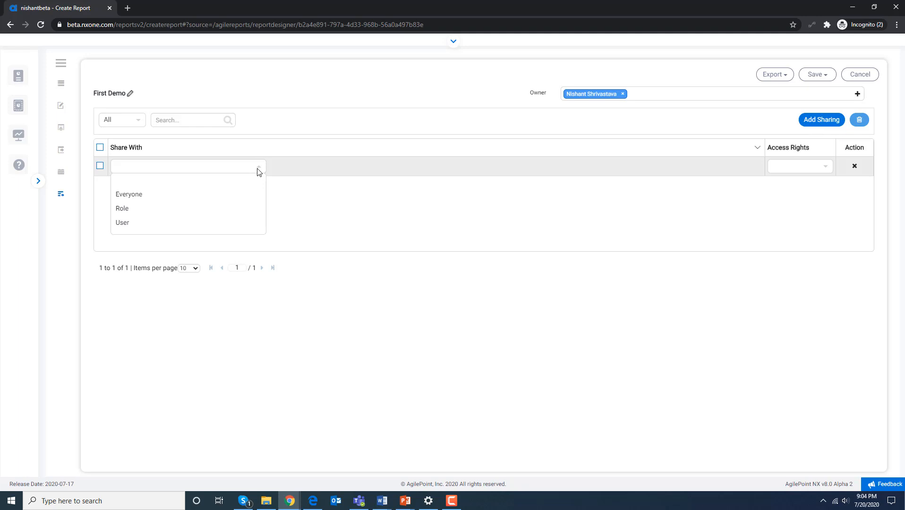
click(176, 197)
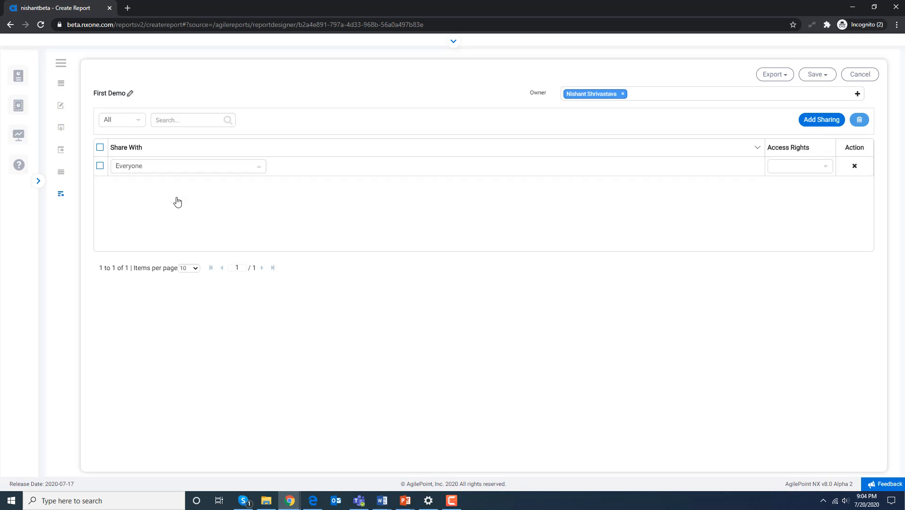
Examine the access rights and share-with choices available for the Everyone sharing entry.
click(823, 172)
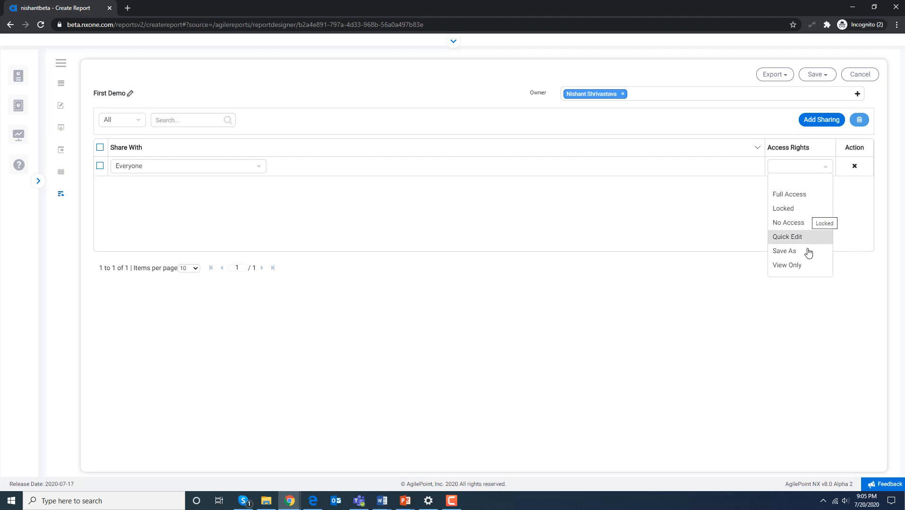
click(254, 171)
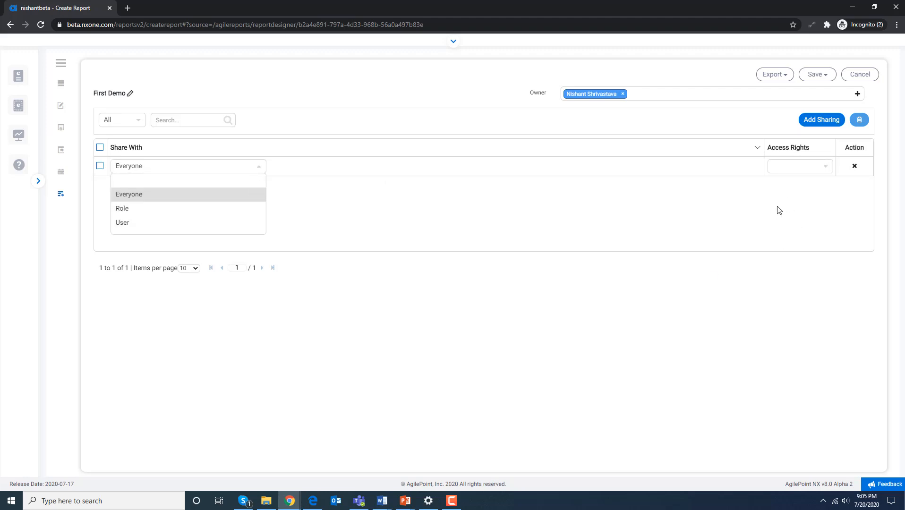
click(806, 170)
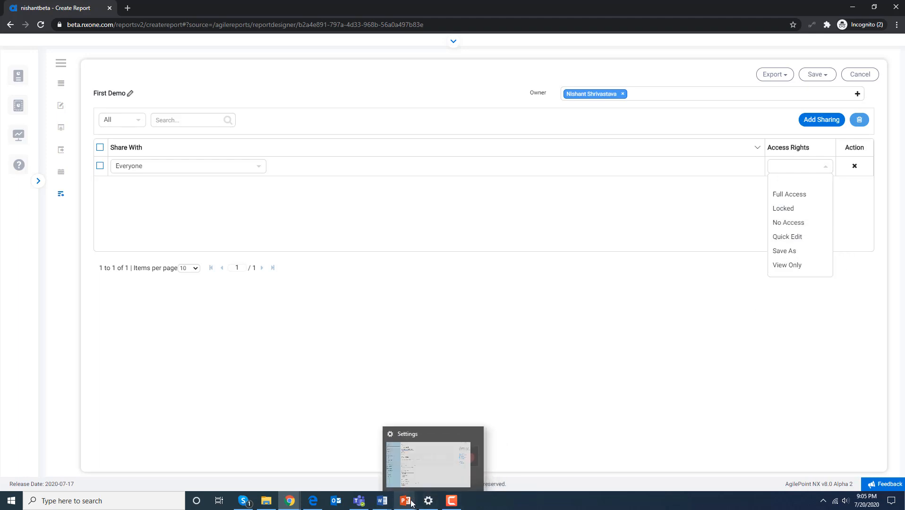
Switch to the AgileReports Overview.pptx presentation in PowerPoint and show the Access Control slide as a full-screen slide show.
mouse_move(405, 499)
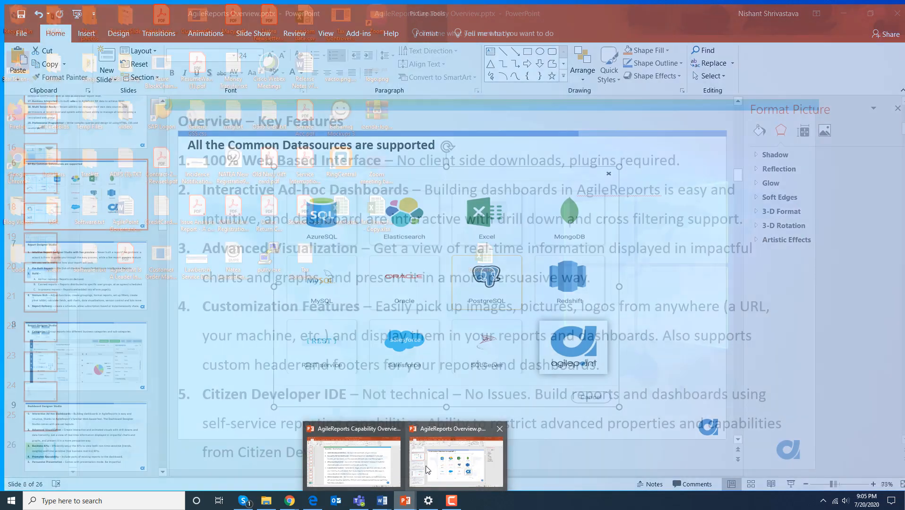
click(446, 461)
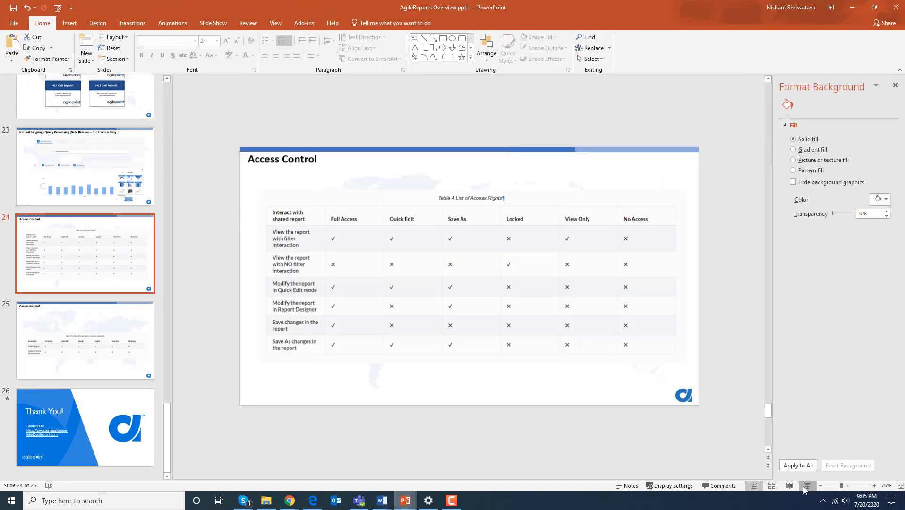
click(804, 486)
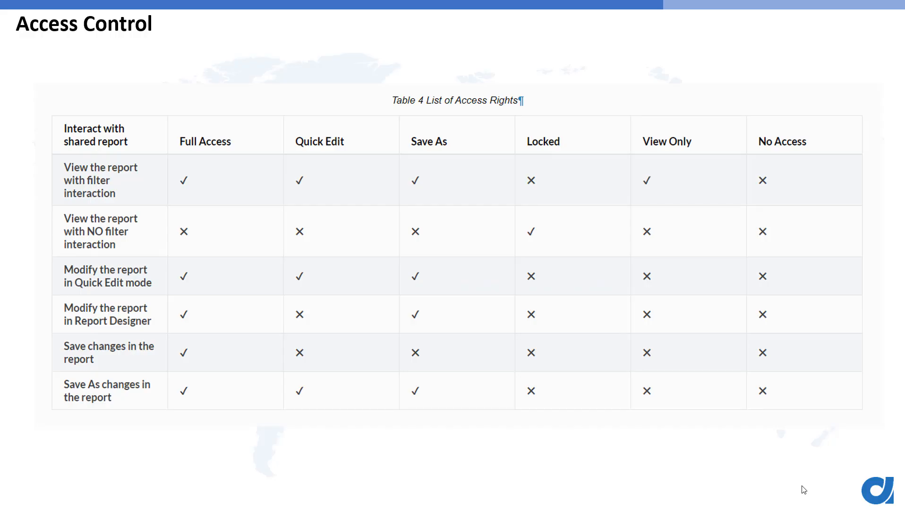